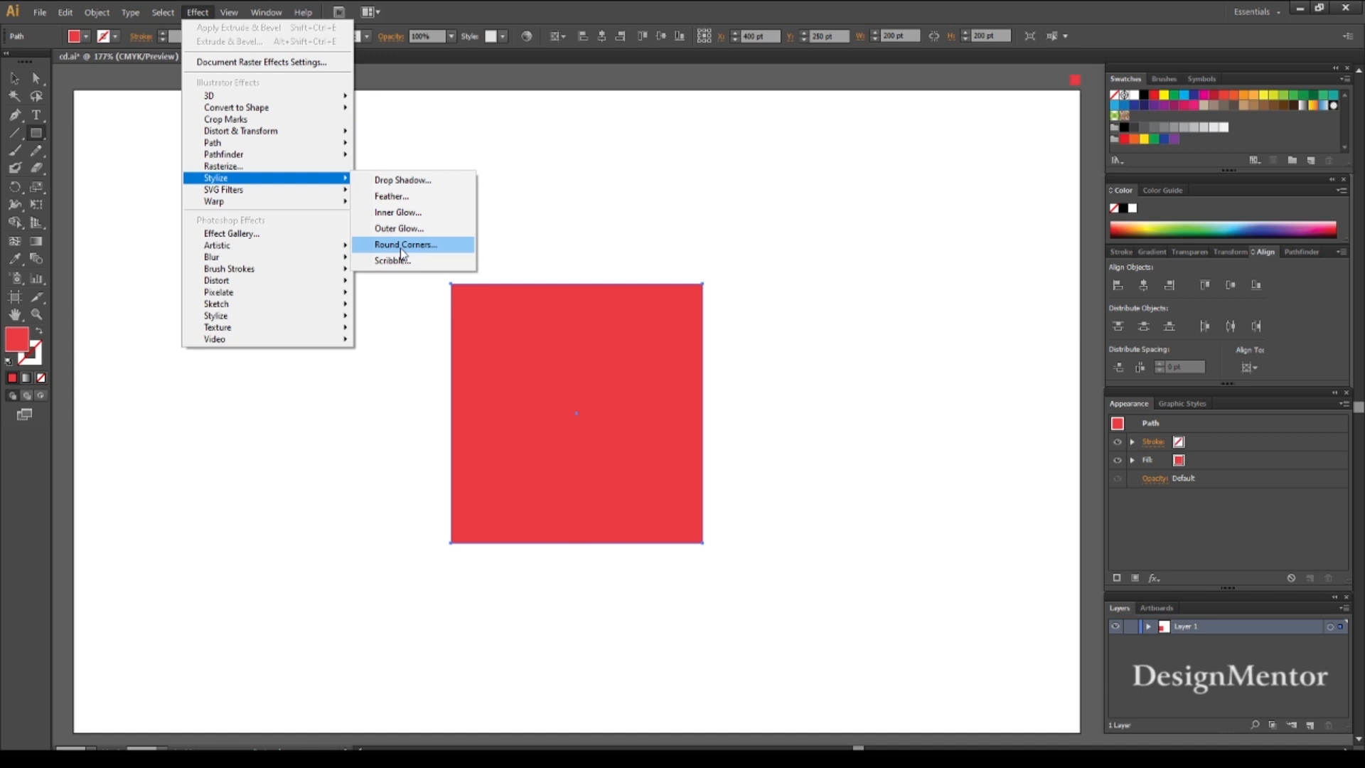
- Apply Round Corners to the red square with a 10 pt radius
{"action": "left_click", "coordinate": [769, 404]}
{"action": "left_click", "coordinate": [833, 377]}
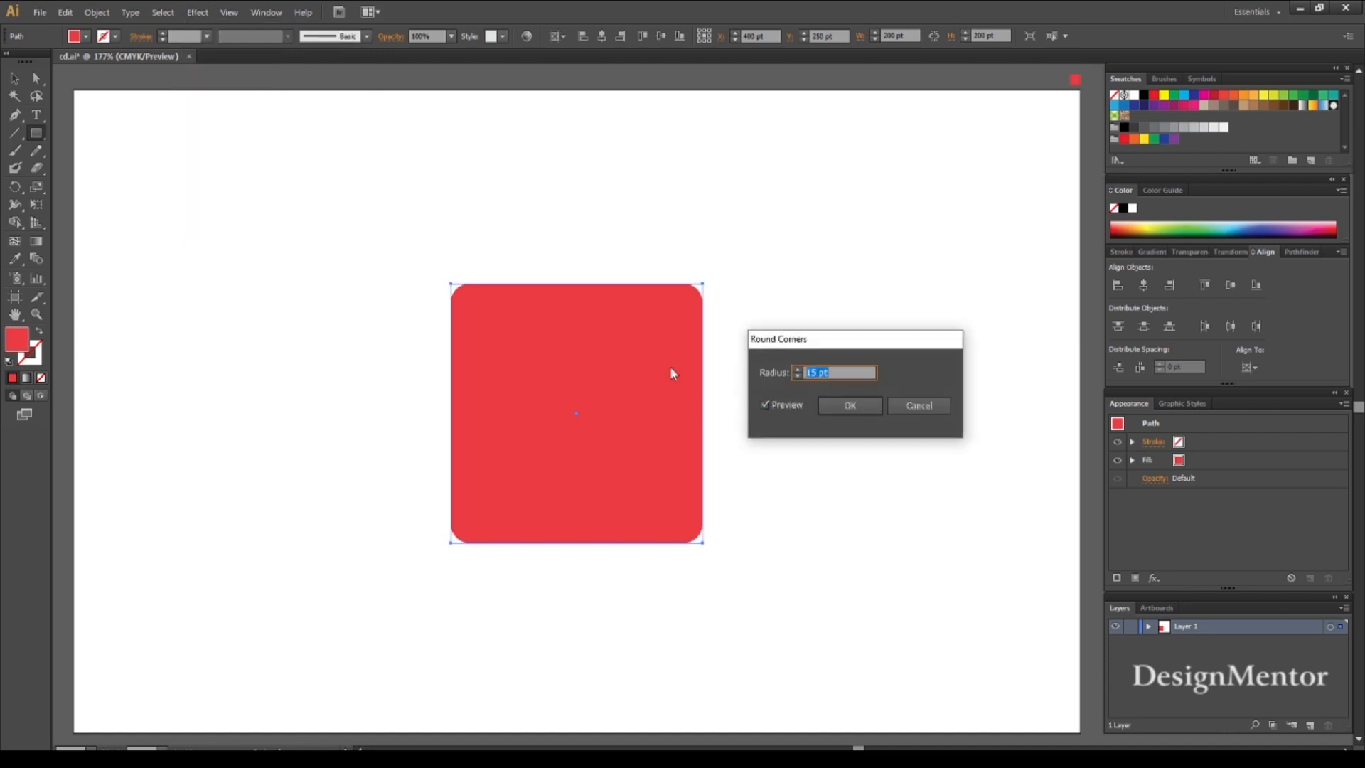
{"action": "type", "text": "10"}
{"action": "left_click", "coordinate": [763, 403]}
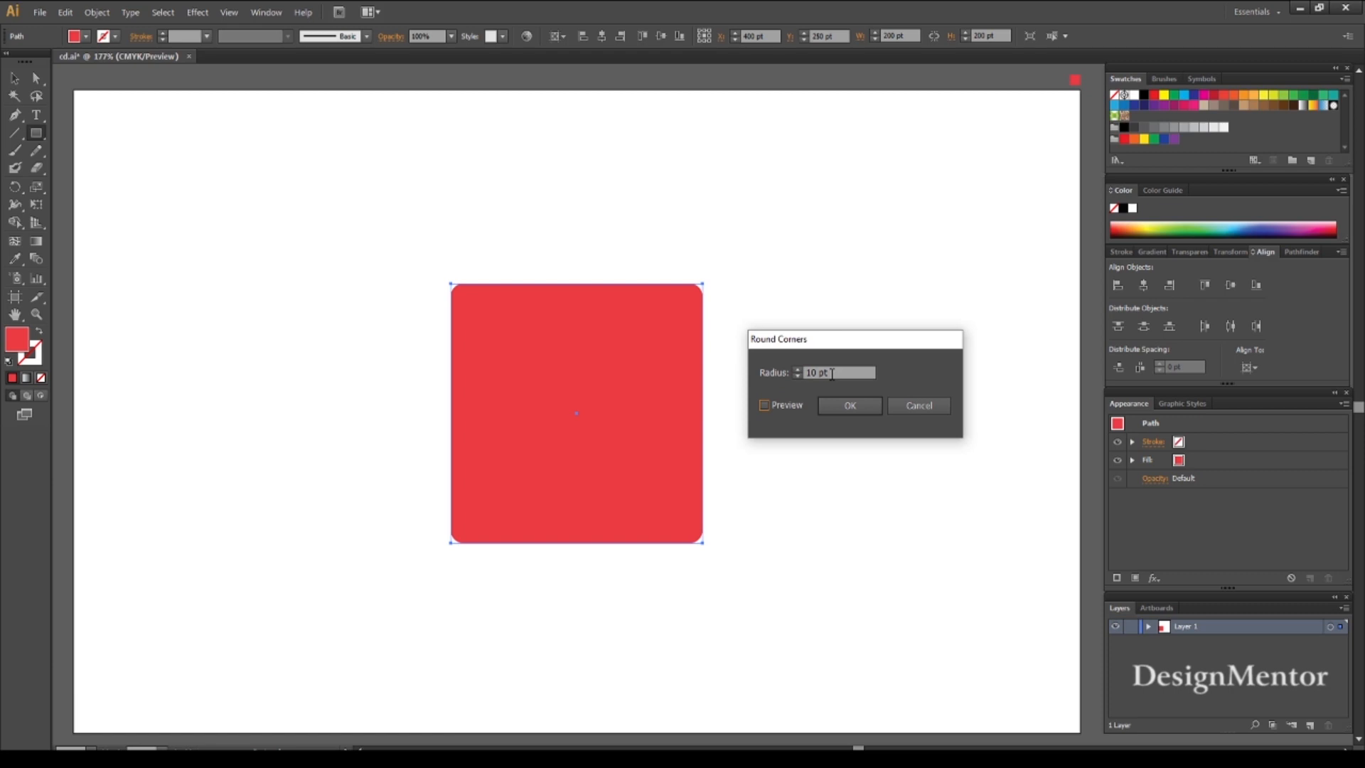
{"action": "left_click", "coordinate": [851, 407]}
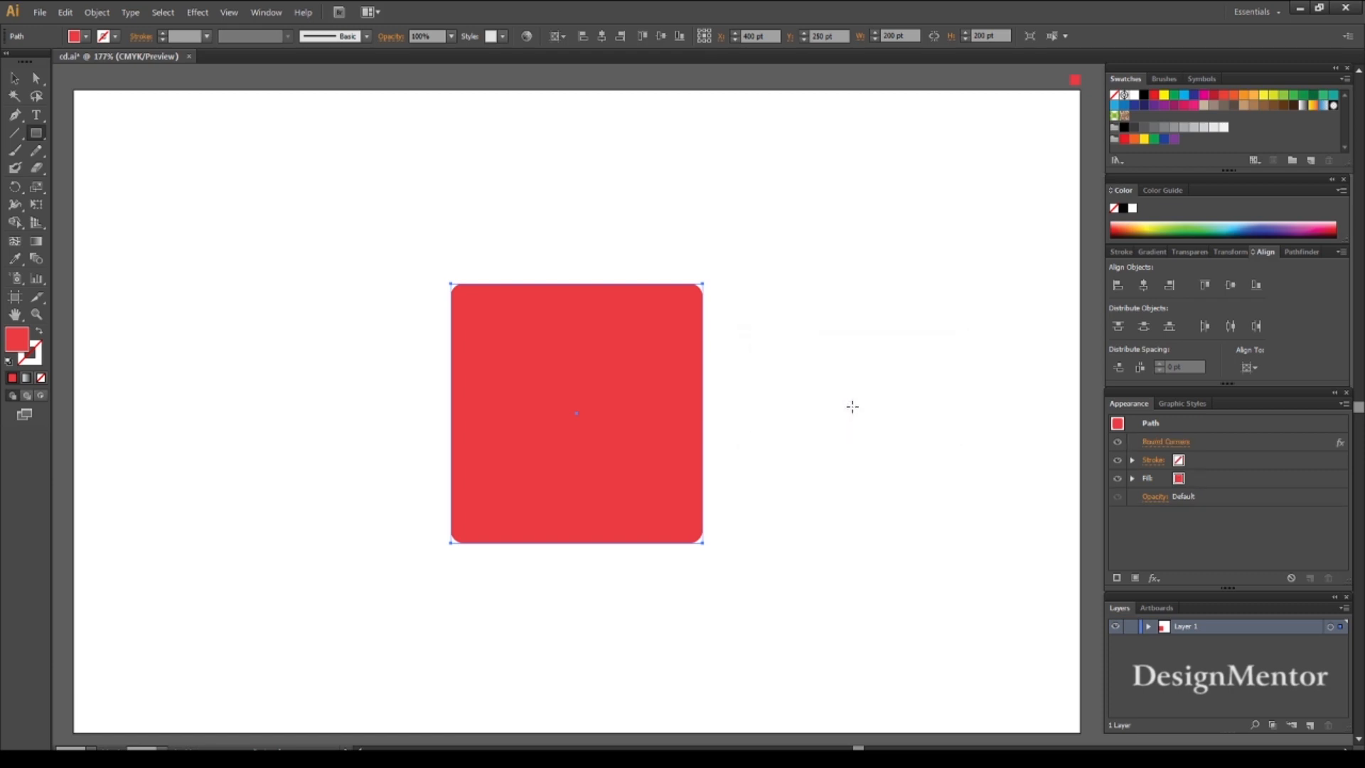
{"action": "left_click", "coordinate": [15, 78]}
{"action": "left_click", "coordinate": [354, 313]}
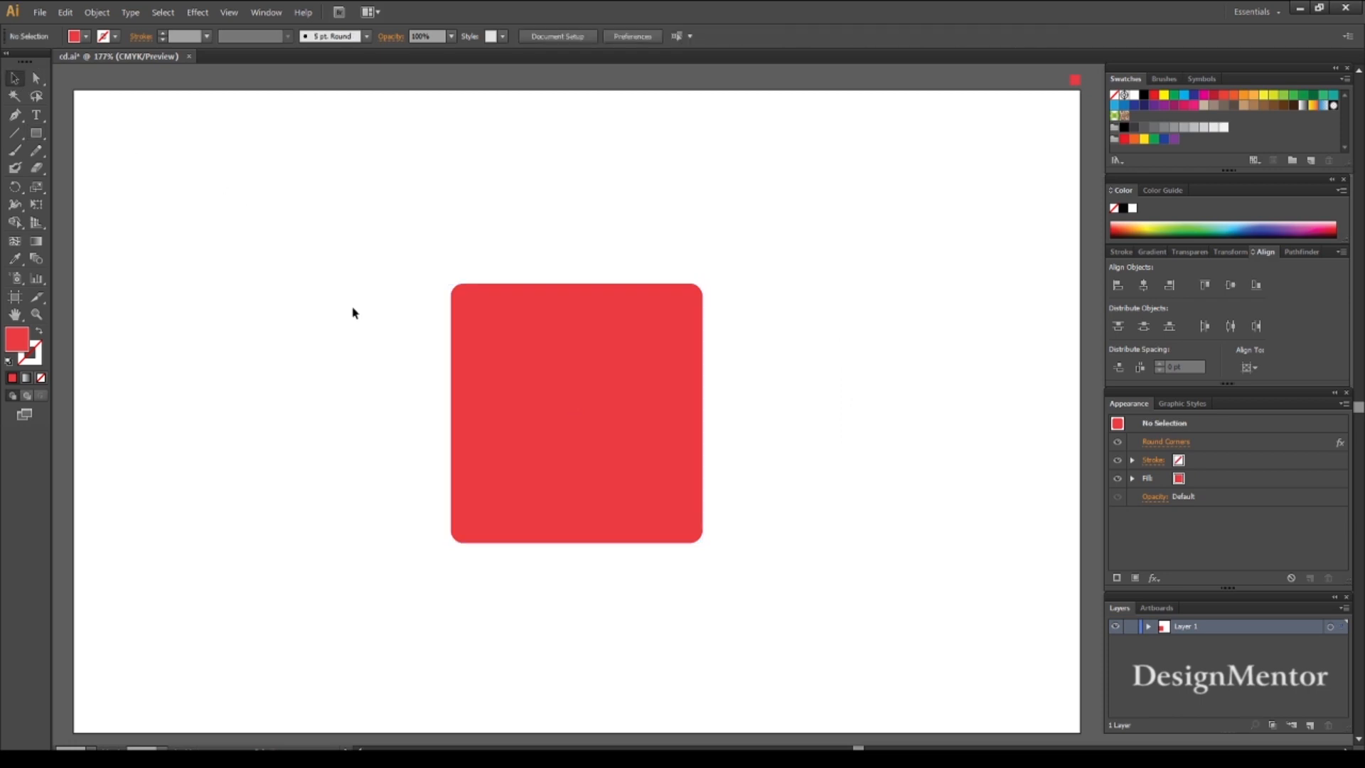
{"action": "left_click", "coordinate": [462, 367]}
{"action": "left_click", "coordinate": [294, 314]}
{"action": "left_click", "coordinate": [472, 338]}
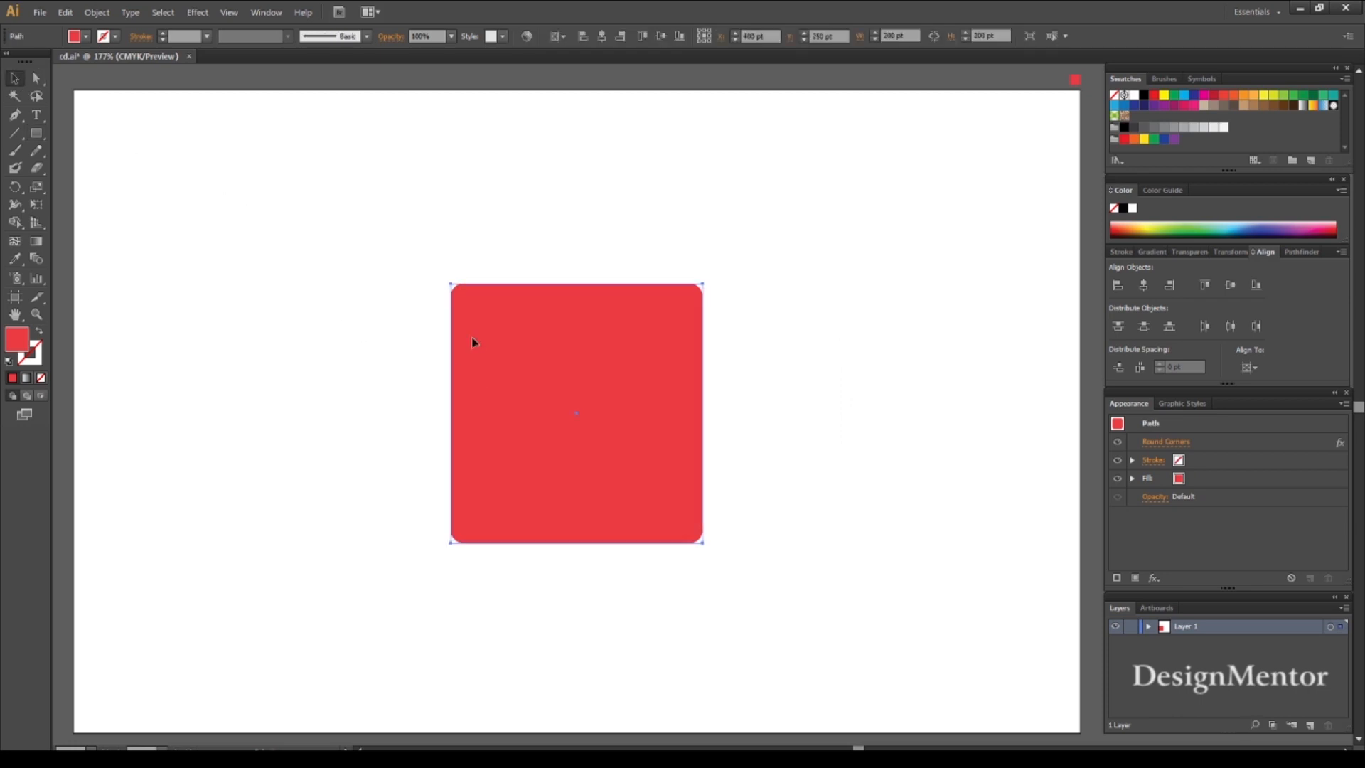
- Draw a white-filled 40 pt by 40 pt circle near the middle of the red square
{"action": "left_click", "coordinate": [249, 265]}
{"action": "left_click", "coordinate": [36, 133]}
{"action": "left_click", "coordinate": [100, 35]}
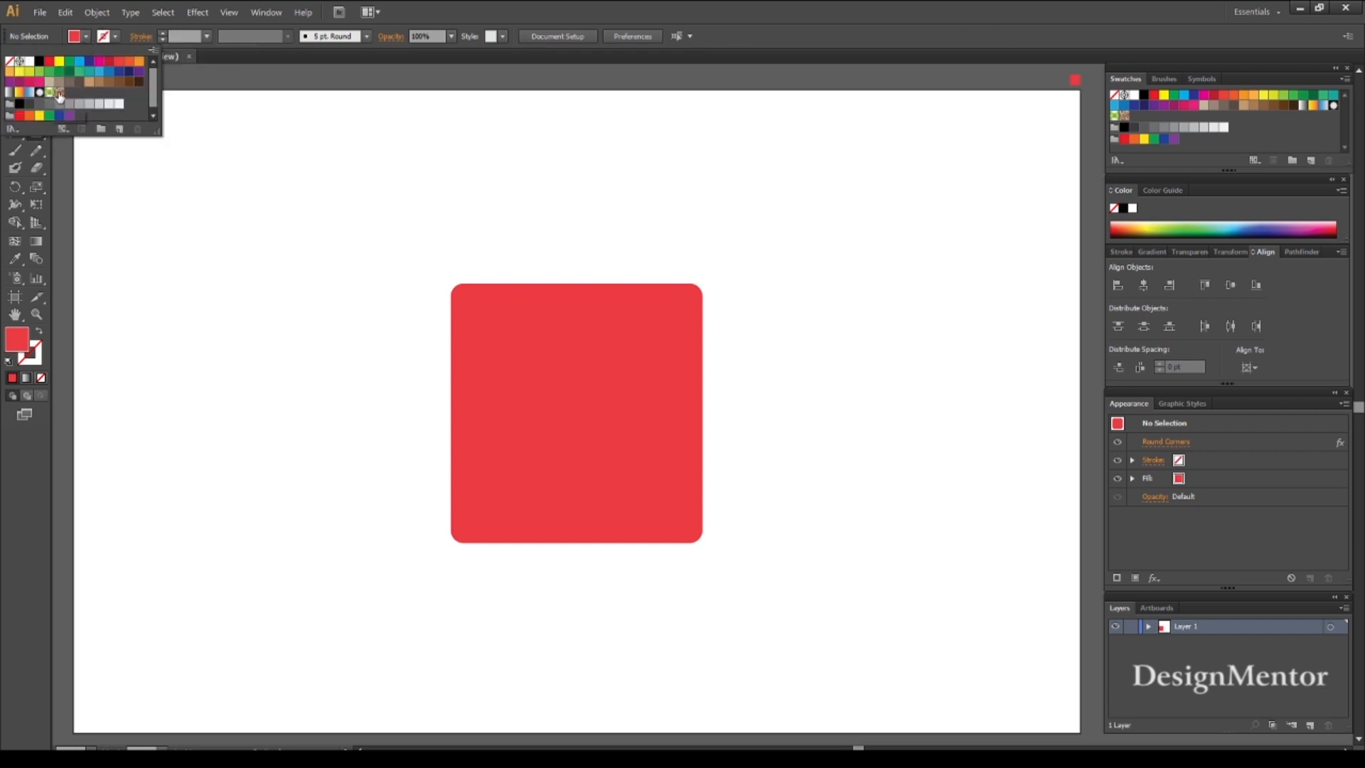
{"action": "left_click", "coordinate": [30, 62]}
{"action": "left_click_drag", "start_coordinate": [35, 133], "coordinate": [93, 169]}
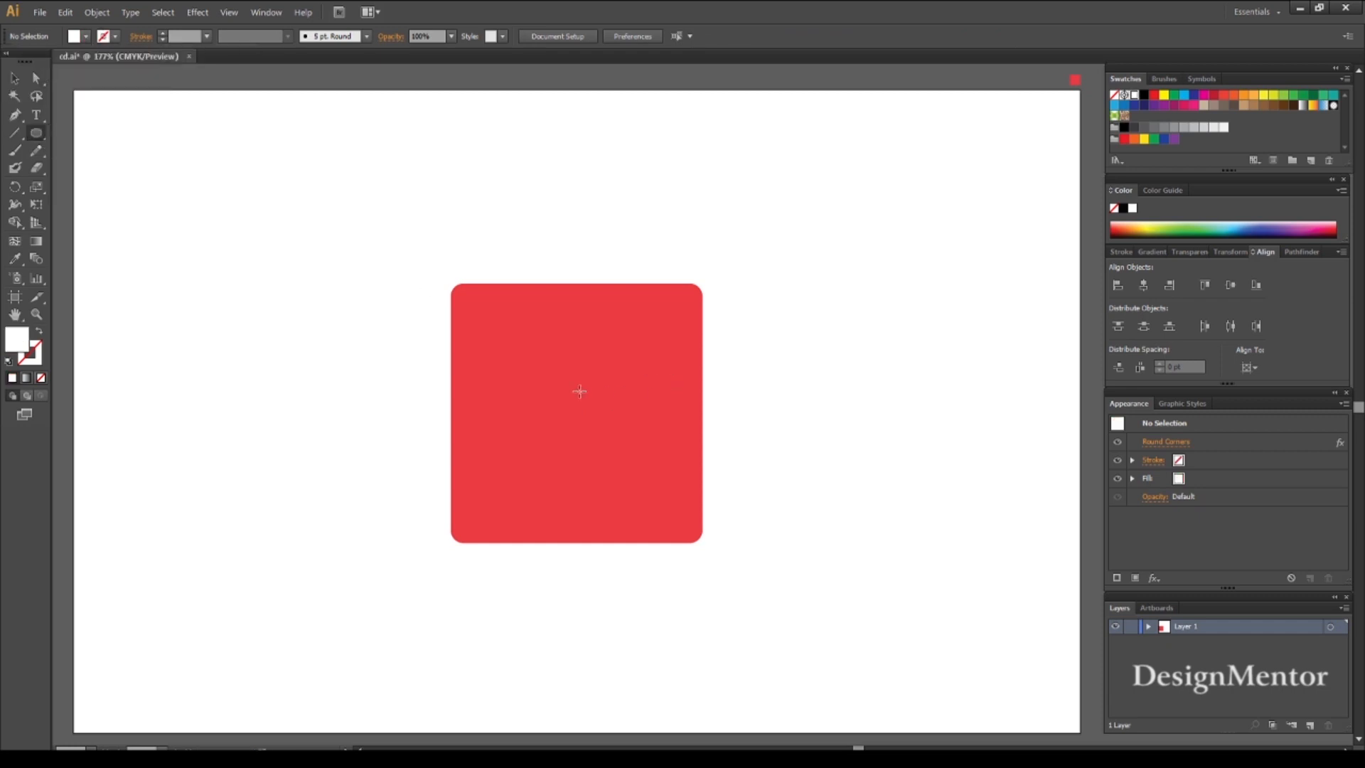
{"action": "left_click", "coordinate": [579, 388]}
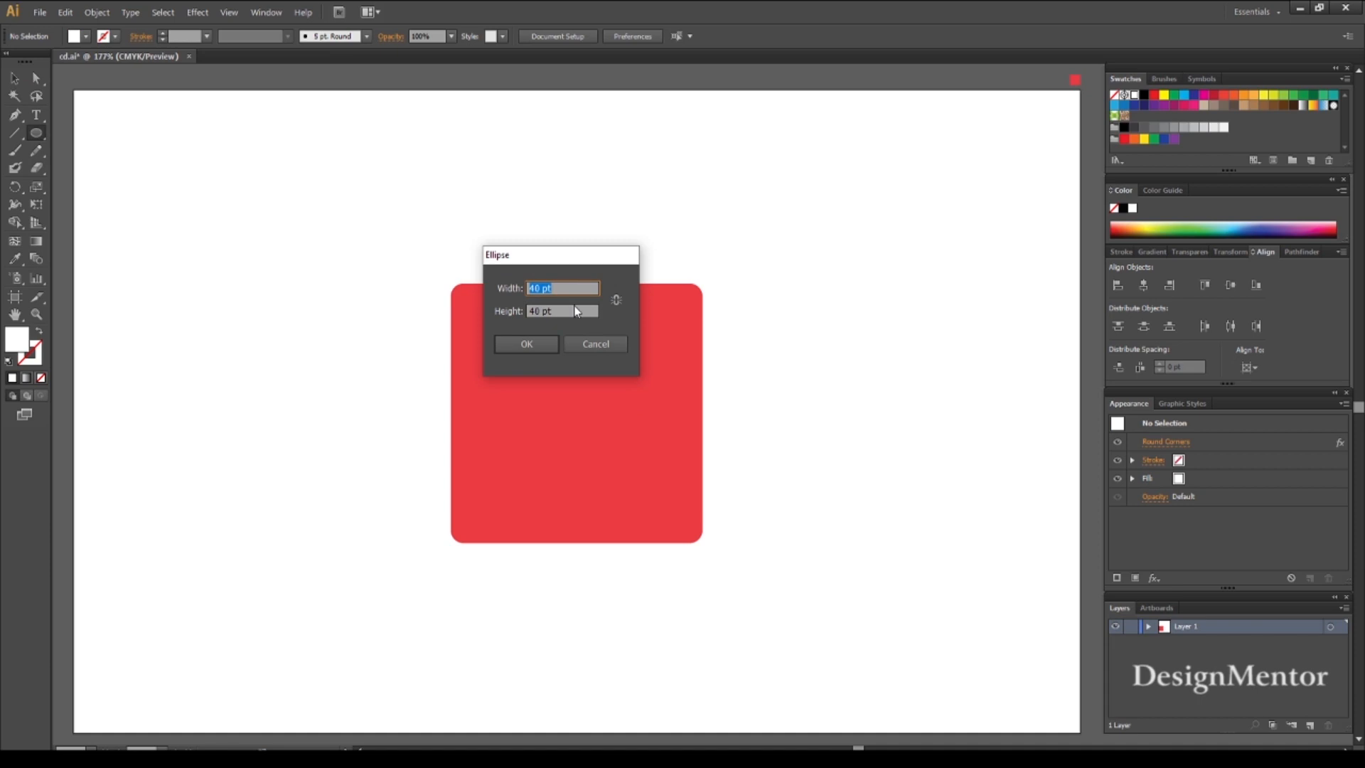
{"action": "key", "text": "Return"}
- Center the white circle horizontally and vertically on the artboard, and deselect it
{"action": "left_click", "coordinate": [1143, 284]}
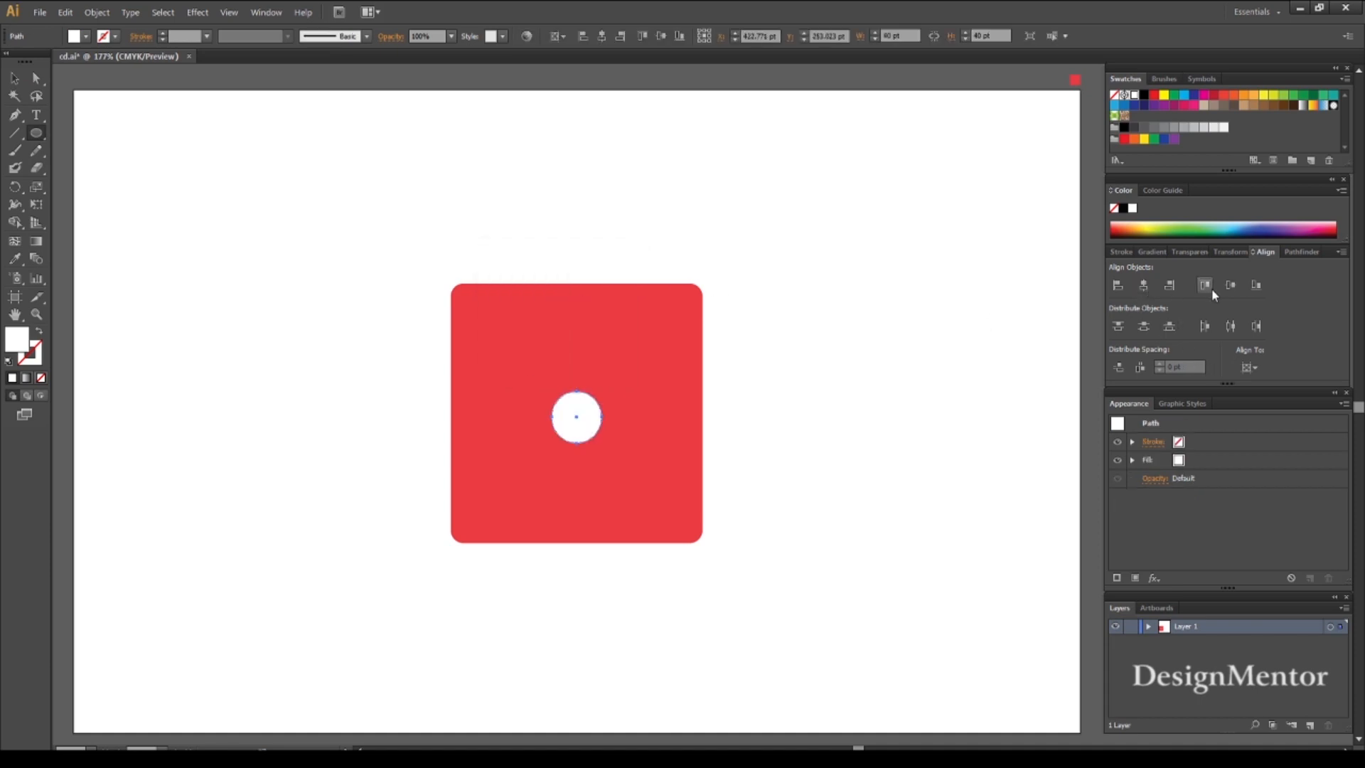
{"action": "left_click", "coordinate": [1227, 286]}
{"action": "key", "text": "v"}
{"action": "key", "text": "ctrl+shift+a"}
- Duplicate the center circle and move the copy 50 pt up and 50 pt to the right
{"action": "left_click", "coordinate": [578, 415]}
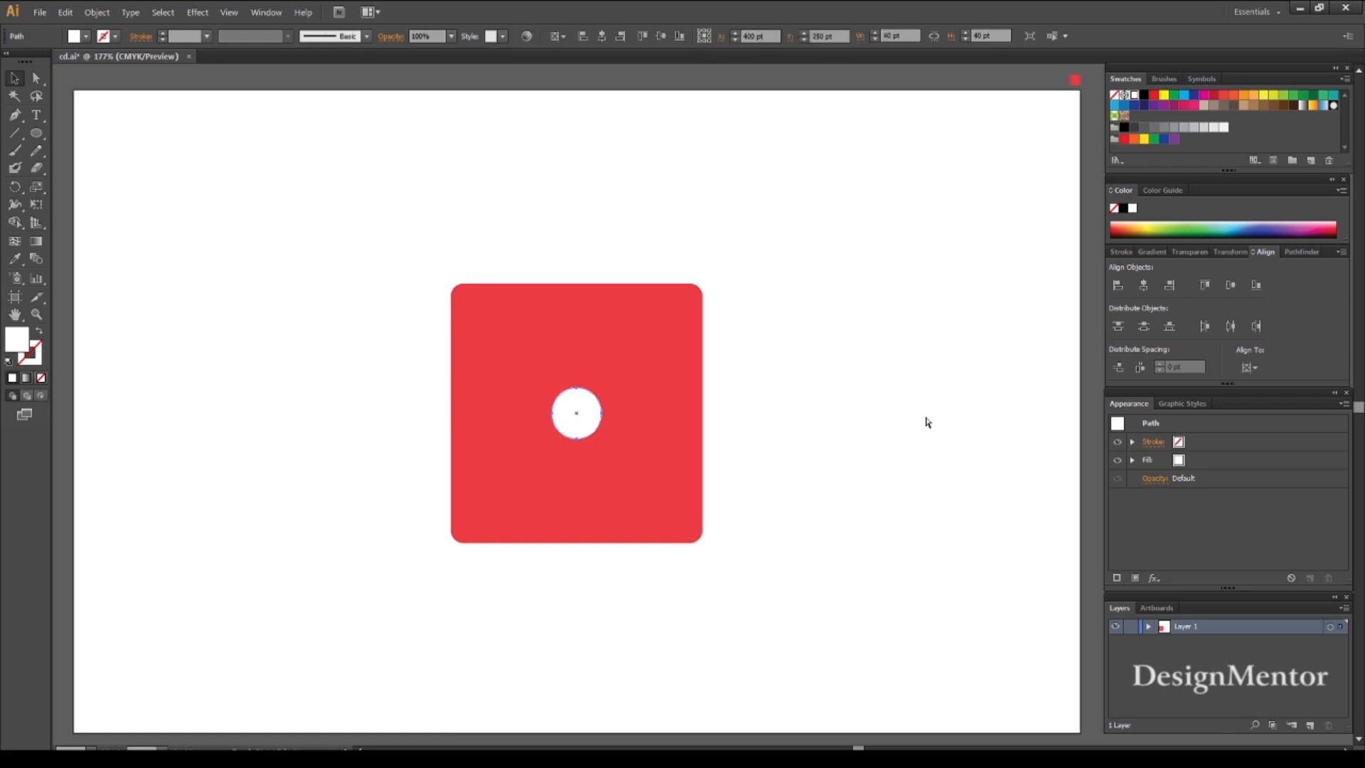
{"action": "key", "text": "alt+shift+Up"}
{"action": "key", "text": "shift+Up"}
{"action": "key", "text": "shift+Up"}
{"action": "key", "text": "shift+Up"}
{"action": "key", "text": "shift+Up"}
{"action": "key", "text": "shift+Right"}
{"action": "key", "text": "shift+Right"}
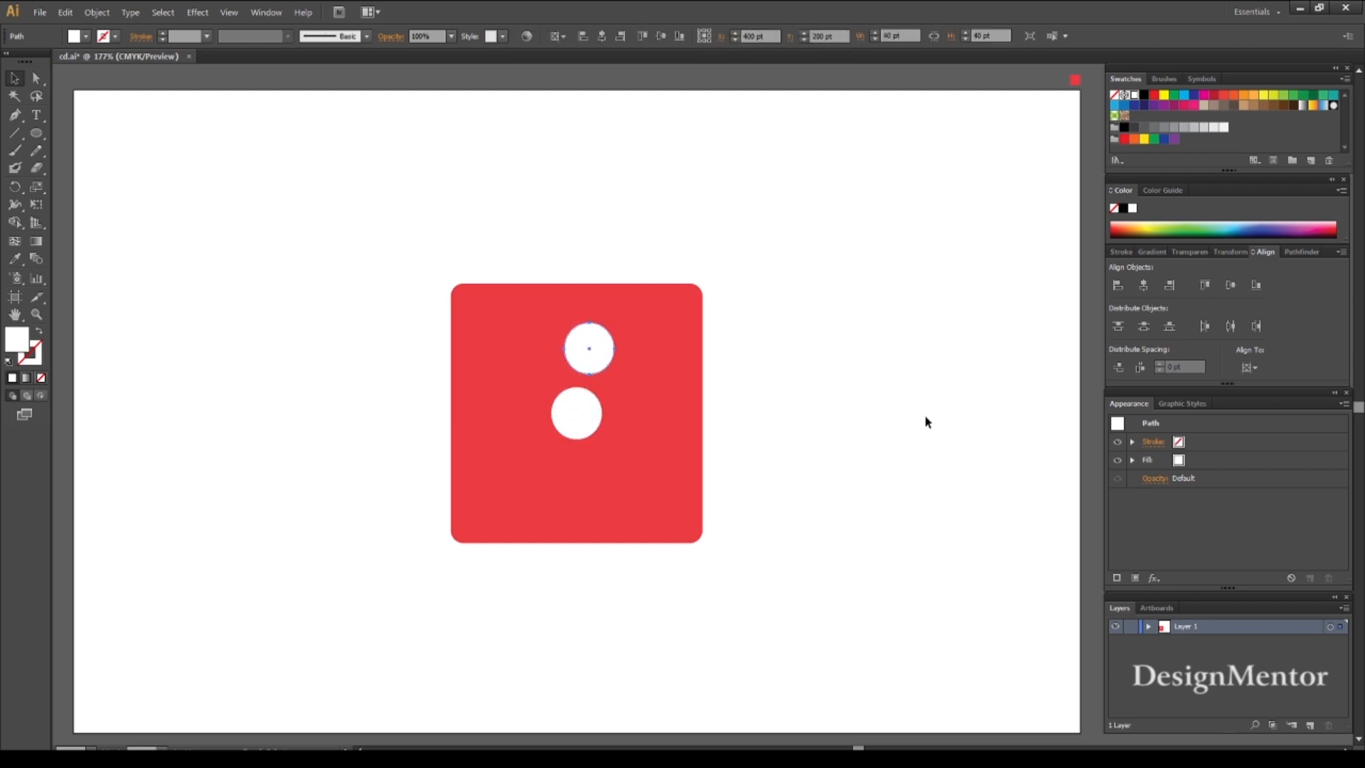
{"action": "key", "text": "shift+Right"}
{"action": "key", "text": "shift+Right"}
- Duplicate the center circle and move the copy 50 pt to the left and 50 pt down
{"action": "left_click", "coordinate": [577, 418]}
{"action": "key", "text": "alt+shift+Left"}
{"action": "key", "text": "shift+Left"}
{"action": "key", "text": "shift+Left"}
{"action": "key", "text": "shift+Left"}
{"action": "key", "text": "shift+Down"}
{"action": "key", "text": "shift+Down"}
{"action": "key", "text": "shift+Down"}
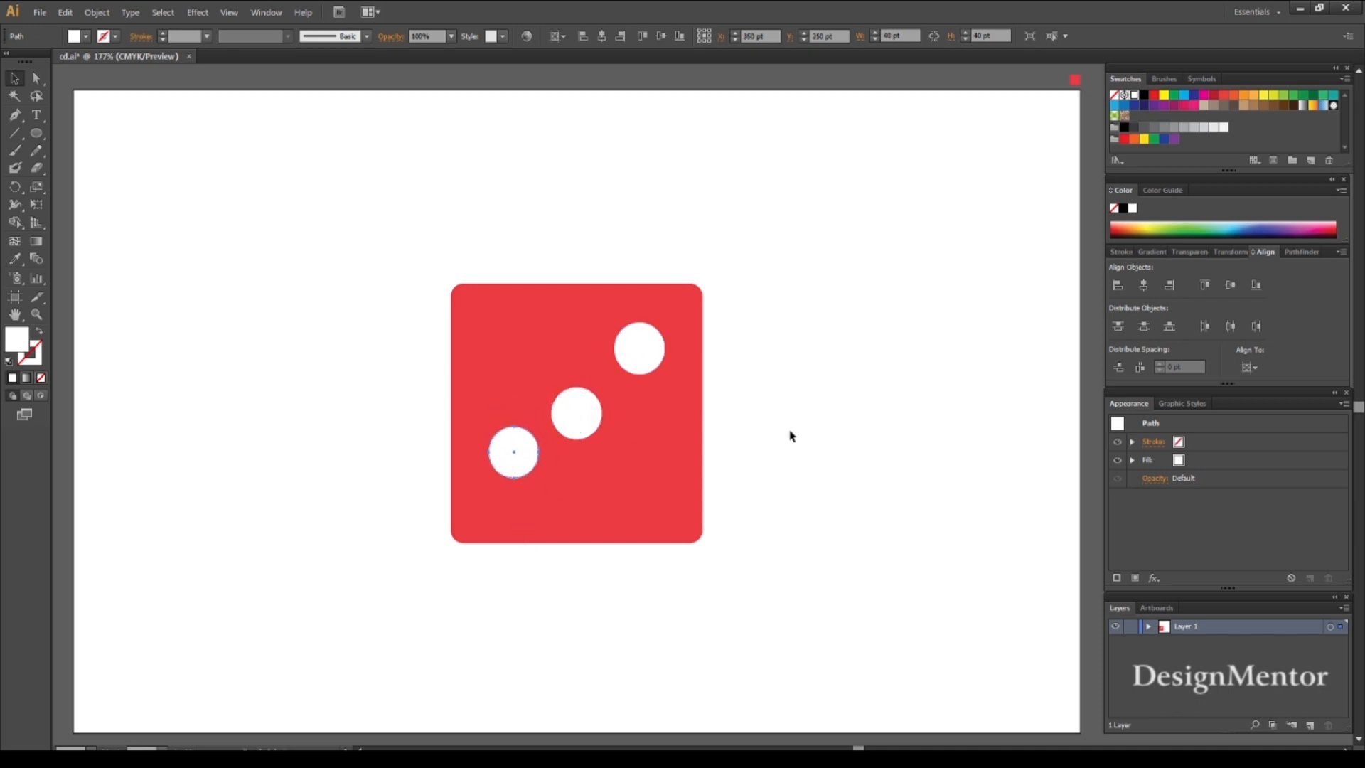
{"action": "key", "text": "shift+Down"}
{"action": "key", "text": "shift+Down"}
{"action": "key", "text": "shift+Down"}
{"action": "key", "text": "shift+Down"}
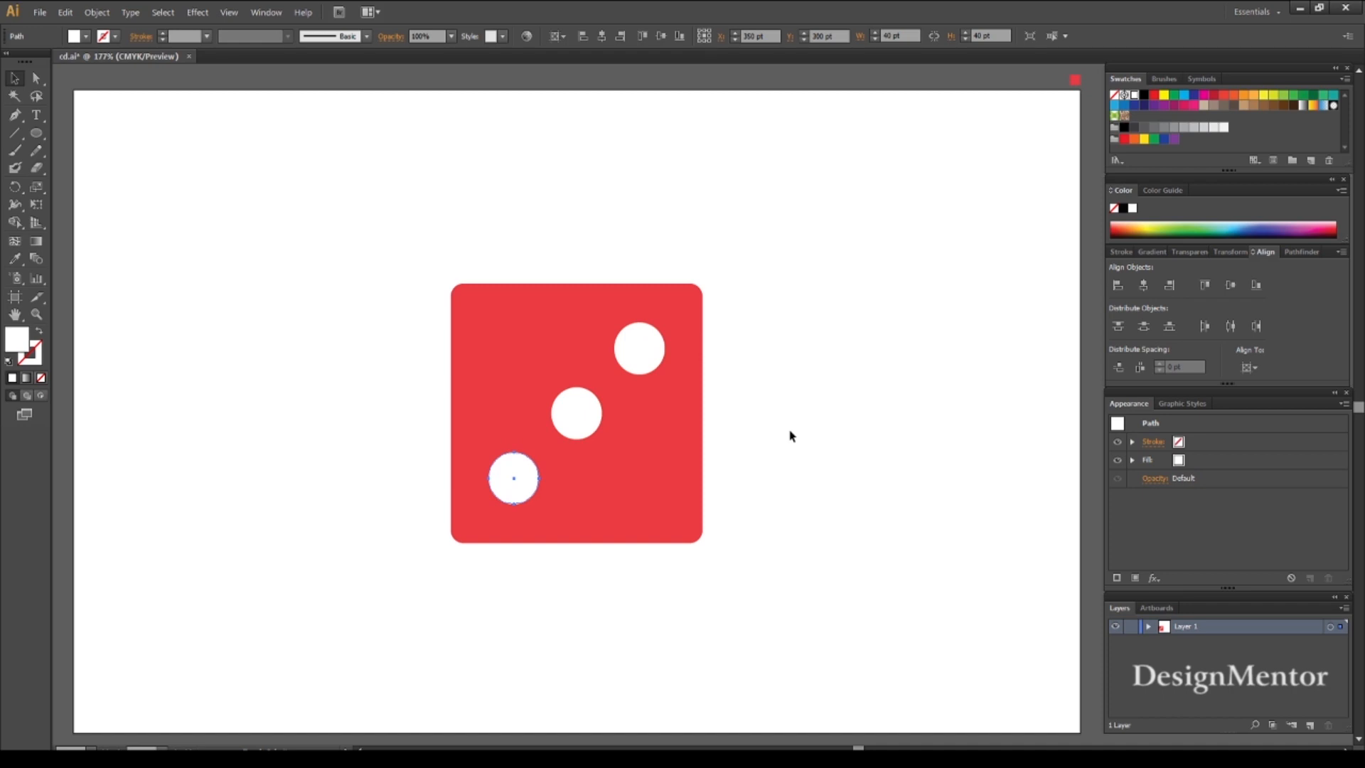
- Duplicate the center circle and move the copy 50 pt up and 50 pt to the left
{"action": "left_click", "coordinate": [576, 414]}
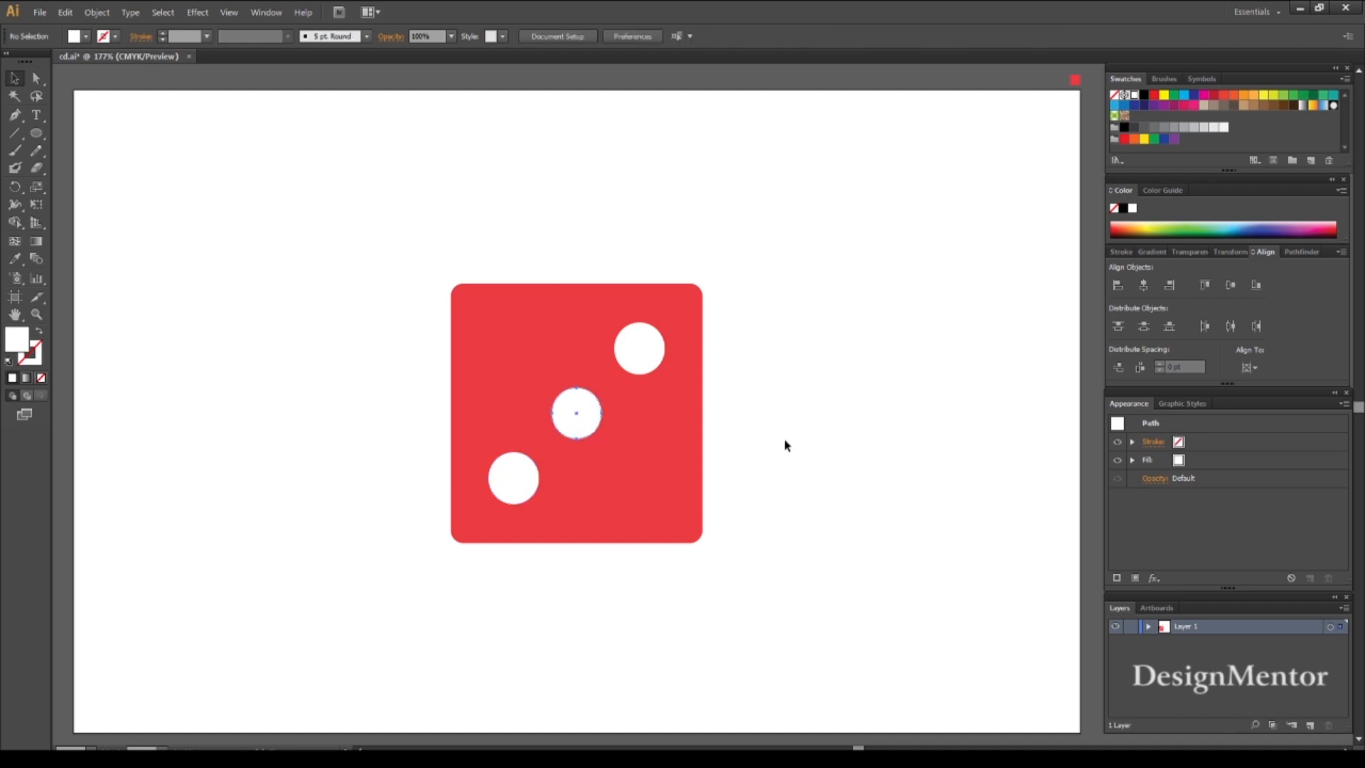
{"action": "key", "text": "alt+shift+Up"}
{"action": "key", "text": "shift+Up"}
{"action": "key", "text": "shift+Up"}
{"action": "key", "text": "shift+Up"}
{"action": "key", "text": "shift+Up"}
{"action": "key", "text": "shift+Left"}
{"action": "key", "text": "shift+Left"}
{"action": "key", "text": "shift+Left"}
{"action": "key", "text": "shift+Left"}
{"action": "key", "text": "shift+Left"}
{"action": "left_click", "coordinate": [841, 452]}
- Duplicate the center circle and move the copy 50 pt to the right and 50 pt down
{"action": "left_click", "coordinate": [577, 425]}
{"action": "key", "text": "alt+shift+Right"}
{"action": "key", "text": "shift+Right"}
{"action": "key", "text": "shift+Right"}
{"action": "key", "text": "shift+Right"}
{"action": "key", "text": "shift+Right"}
{"action": "key", "text": "shift+Down"}
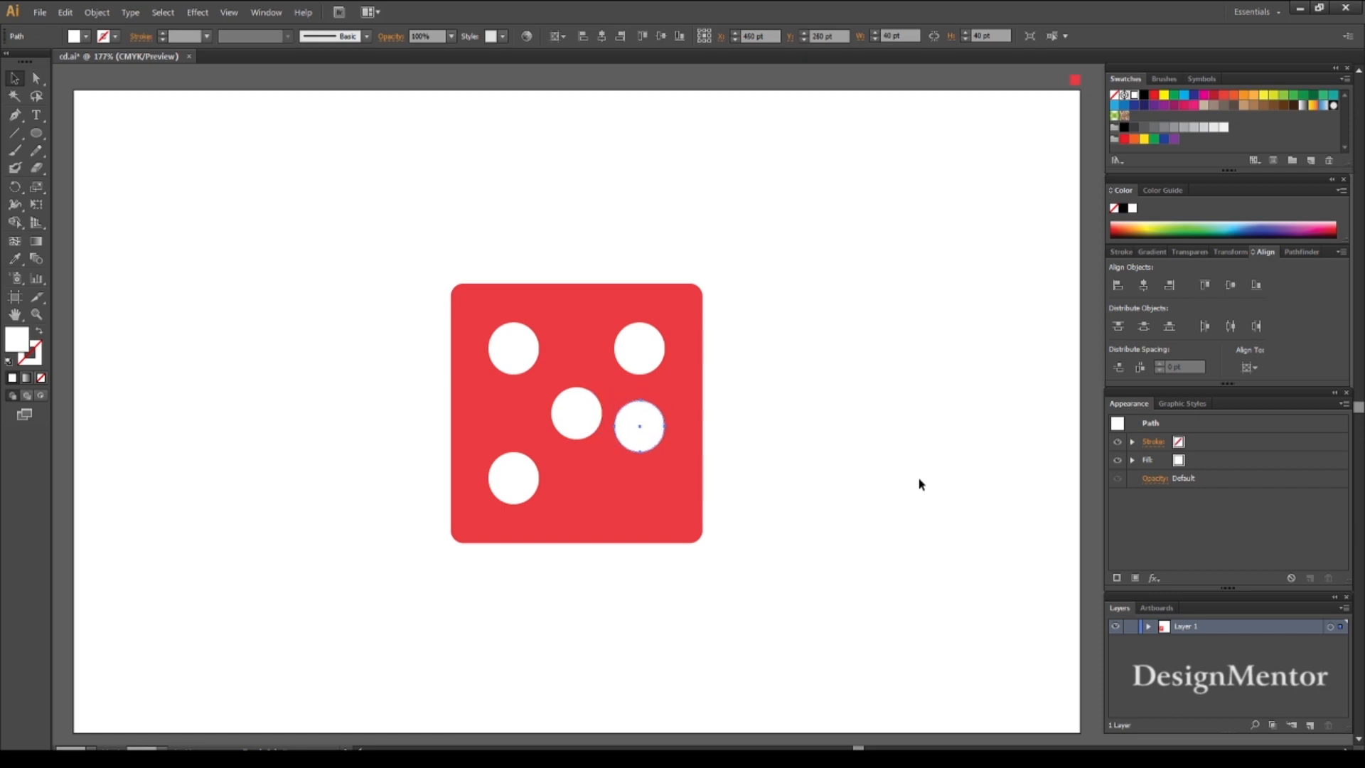
{"action": "key", "text": "shift+Down"}
{"action": "key", "text": "shift+Down"}
{"action": "key", "text": "shift+Down"}
{"action": "key", "text": "shift+Down"}
- Create an inner copy of the red rounded square with Offset Path set to -3 pt, previewing it first
{"action": "left_click", "coordinate": [724, 436]}
{"action": "left_click", "coordinate": [694, 420]}
{"action": "left_click", "coordinate": [91, 13]}
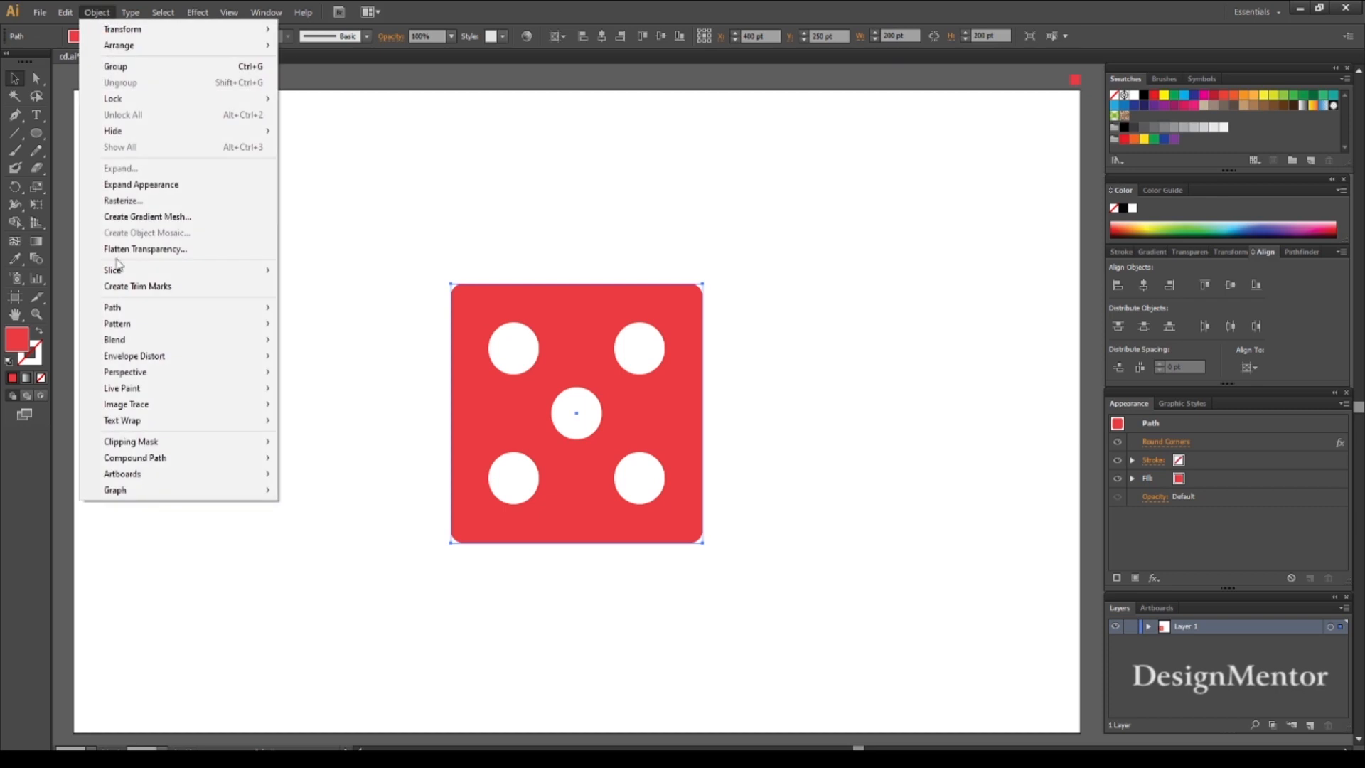
{"action": "mouse_move", "coordinate": [118, 307]}
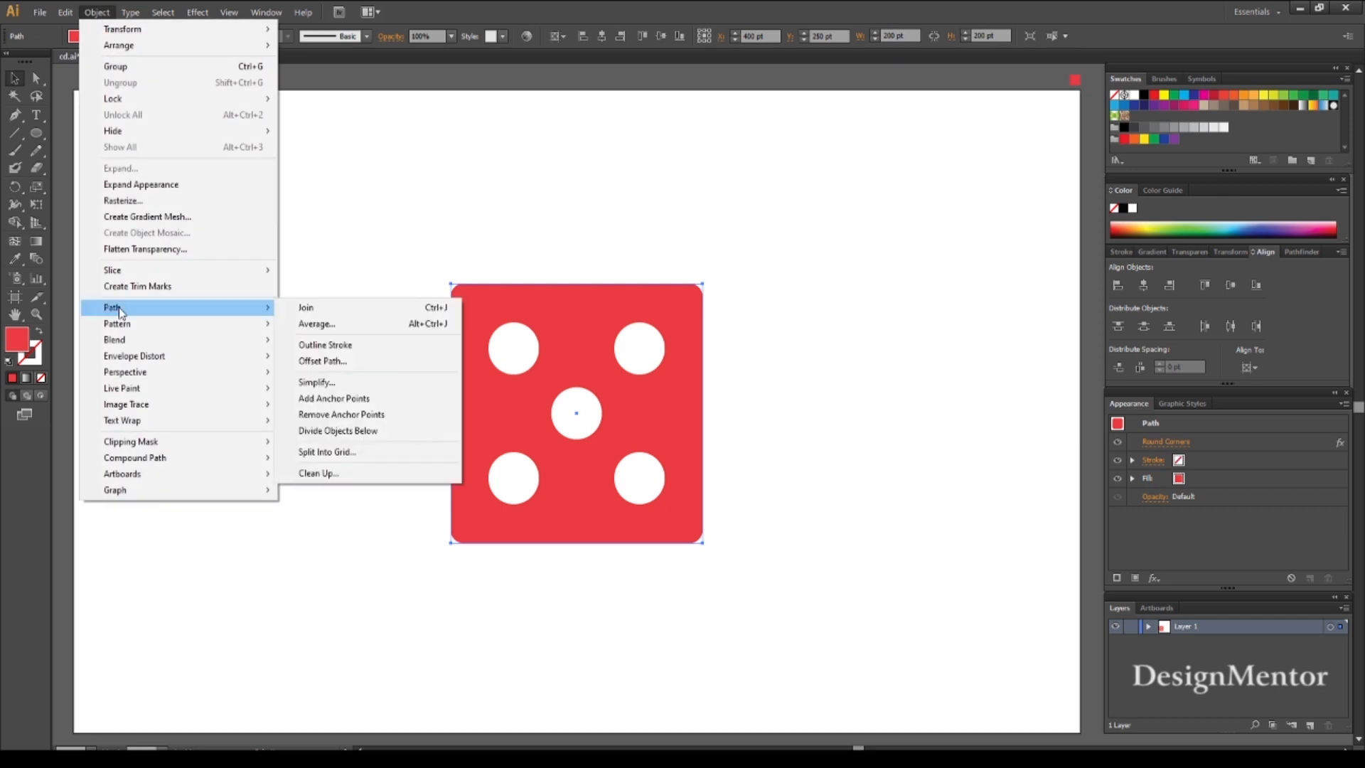
{"action": "left_click", "coordinate": [335, 362]}
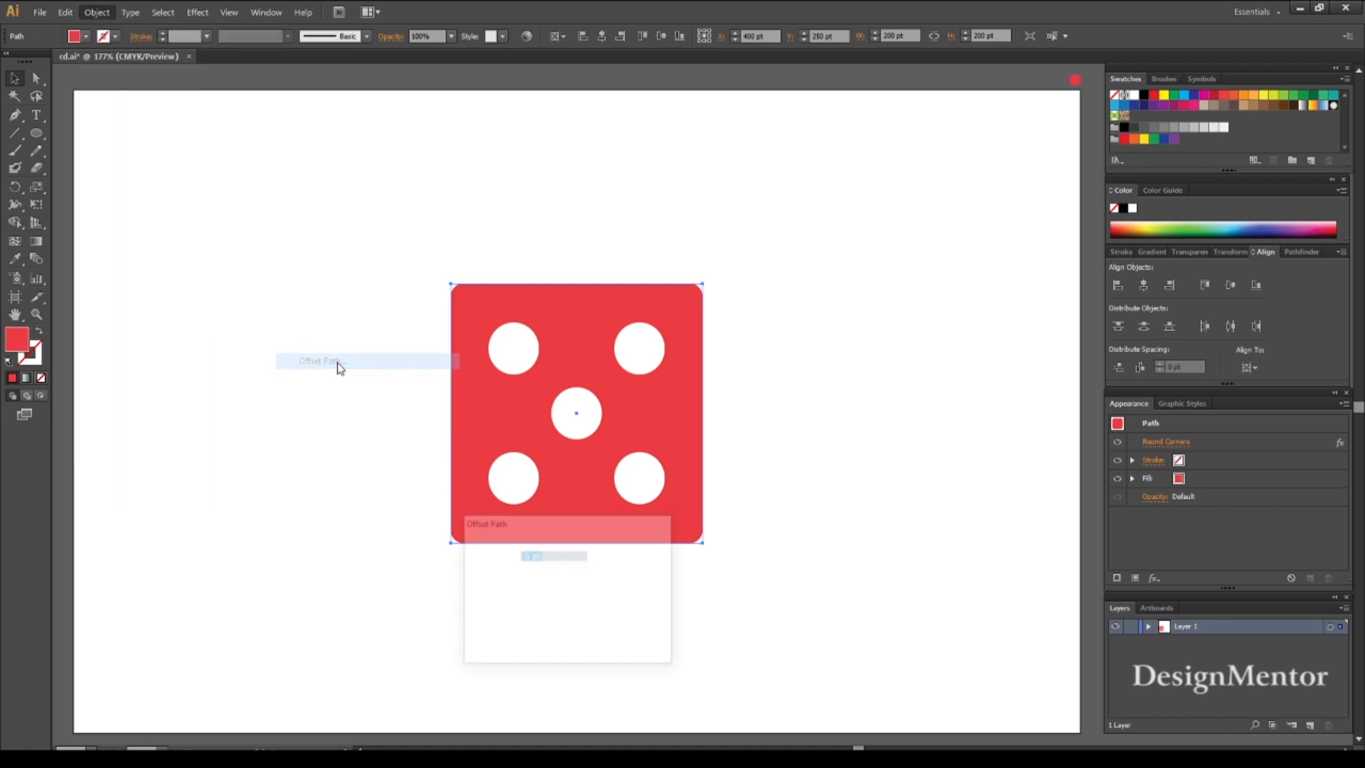
{"action": "left_click", "coordinate": [475, 633]}
{"action": "left_click", "coordinate": [525, 555]}
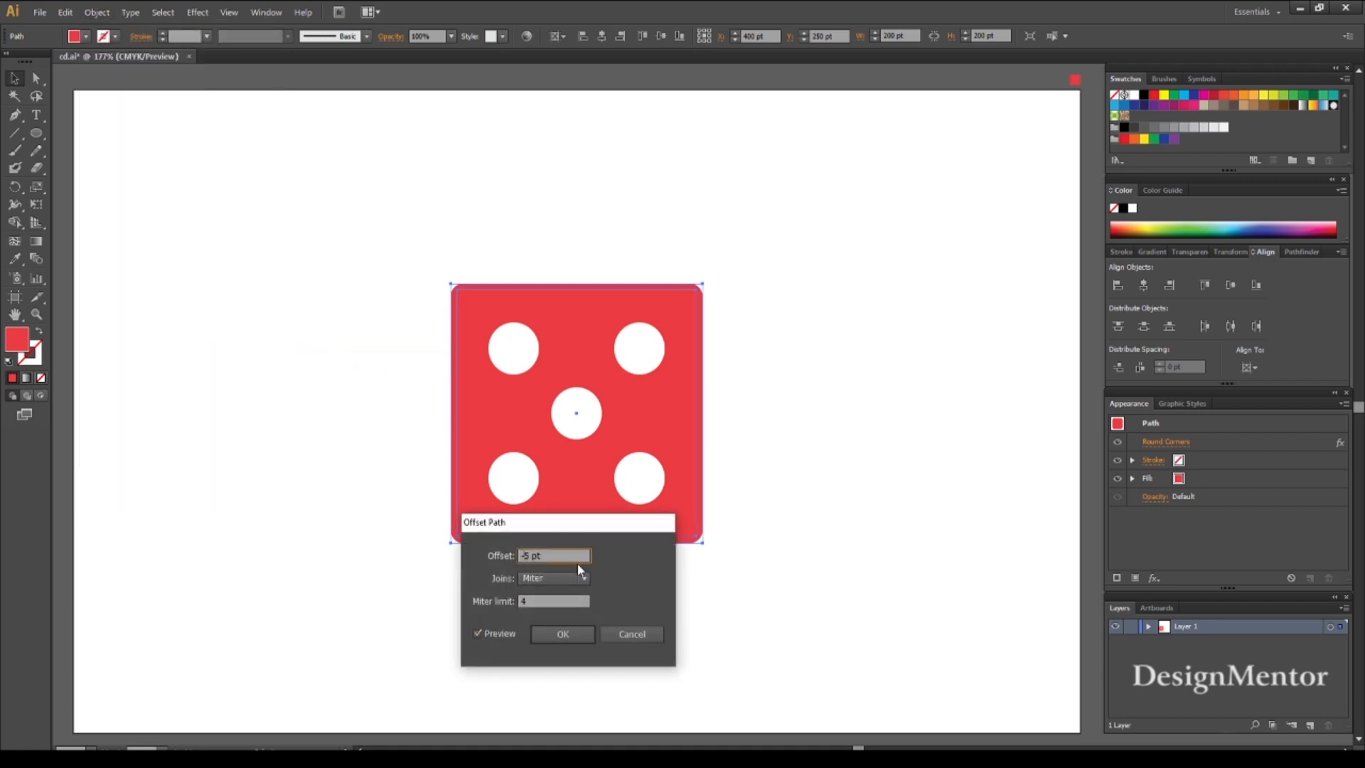
{"action": "type", "text": "3"}
{"action": "key", "text": "Delete"}
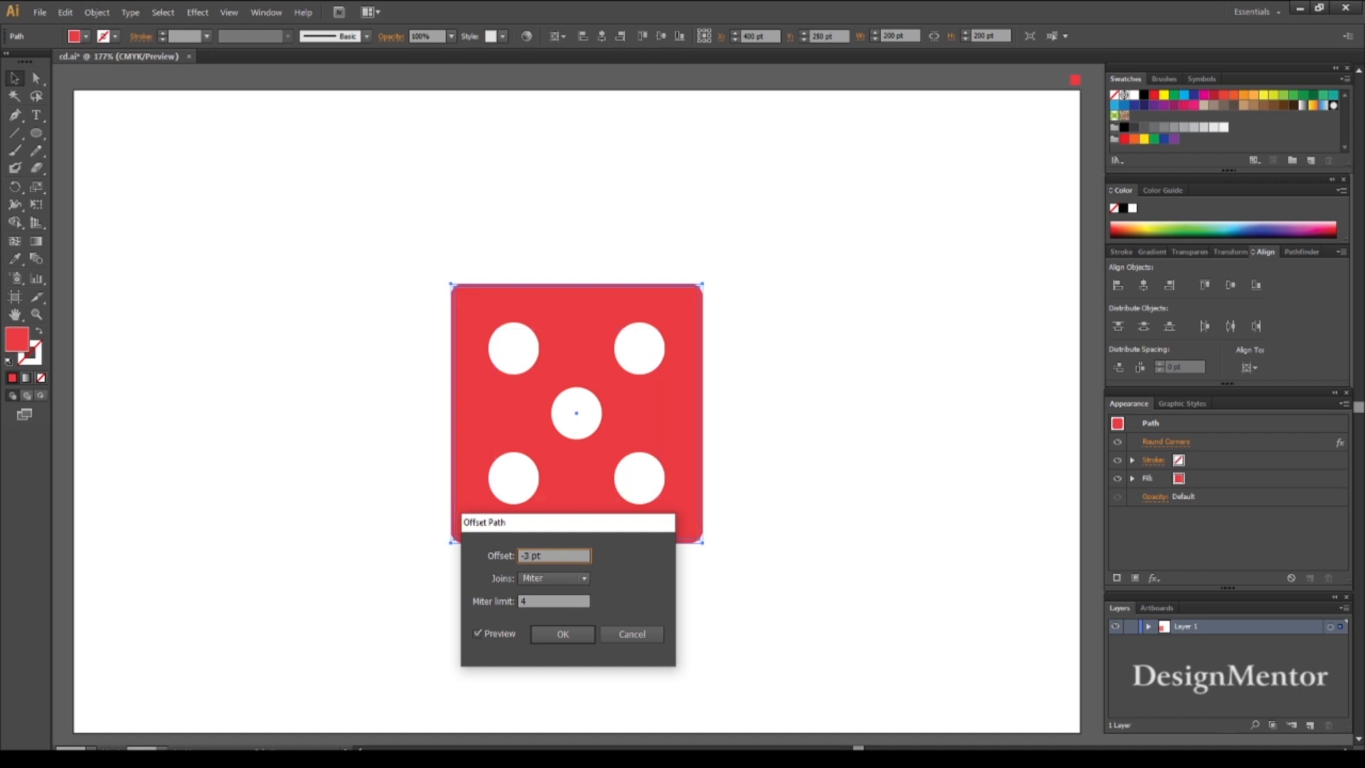
{"action": "left_click", "coordinate": [560, 633]}
- Fill the outer rounded square with white, leaving the inner offset square red, and deselect it
{"action": "left_click", "coordinate": [734, 466]}
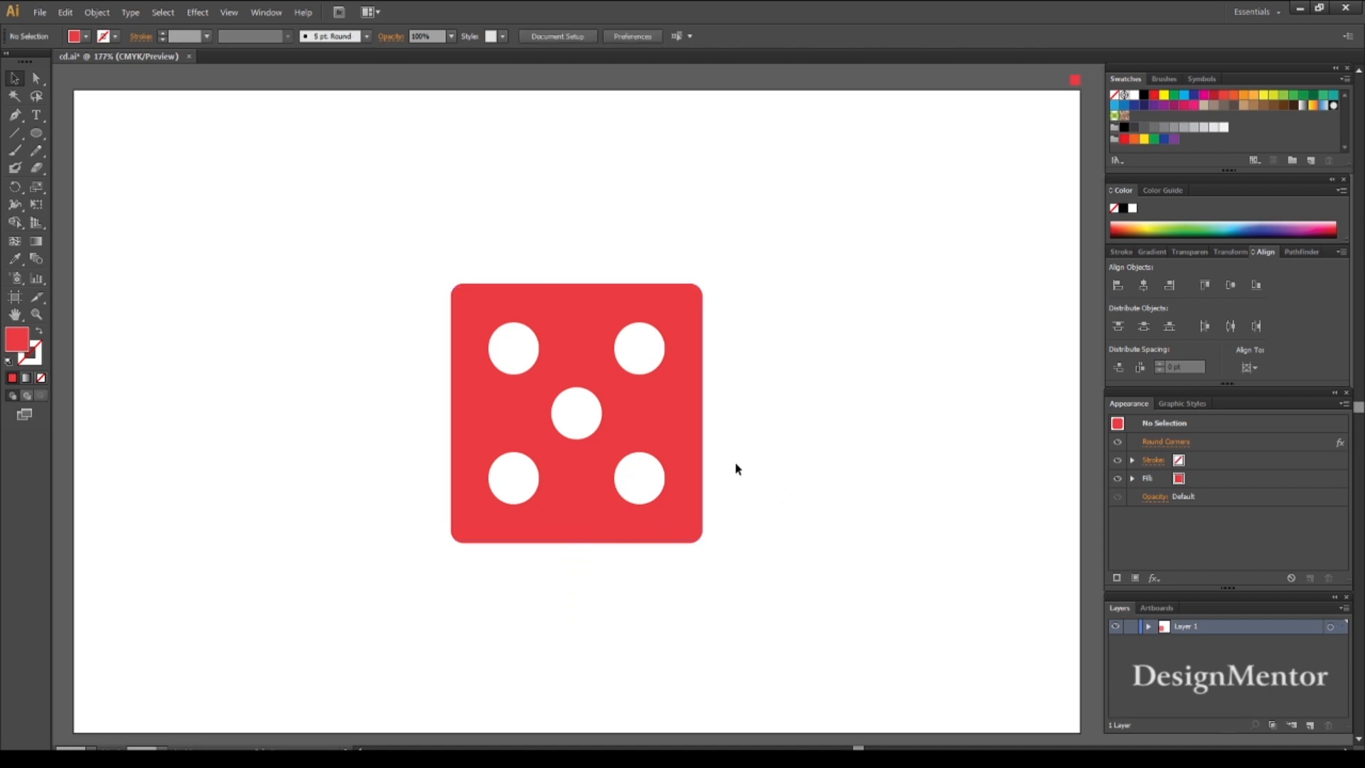
{"action": "left_click", "coordinate": [702, 458]}
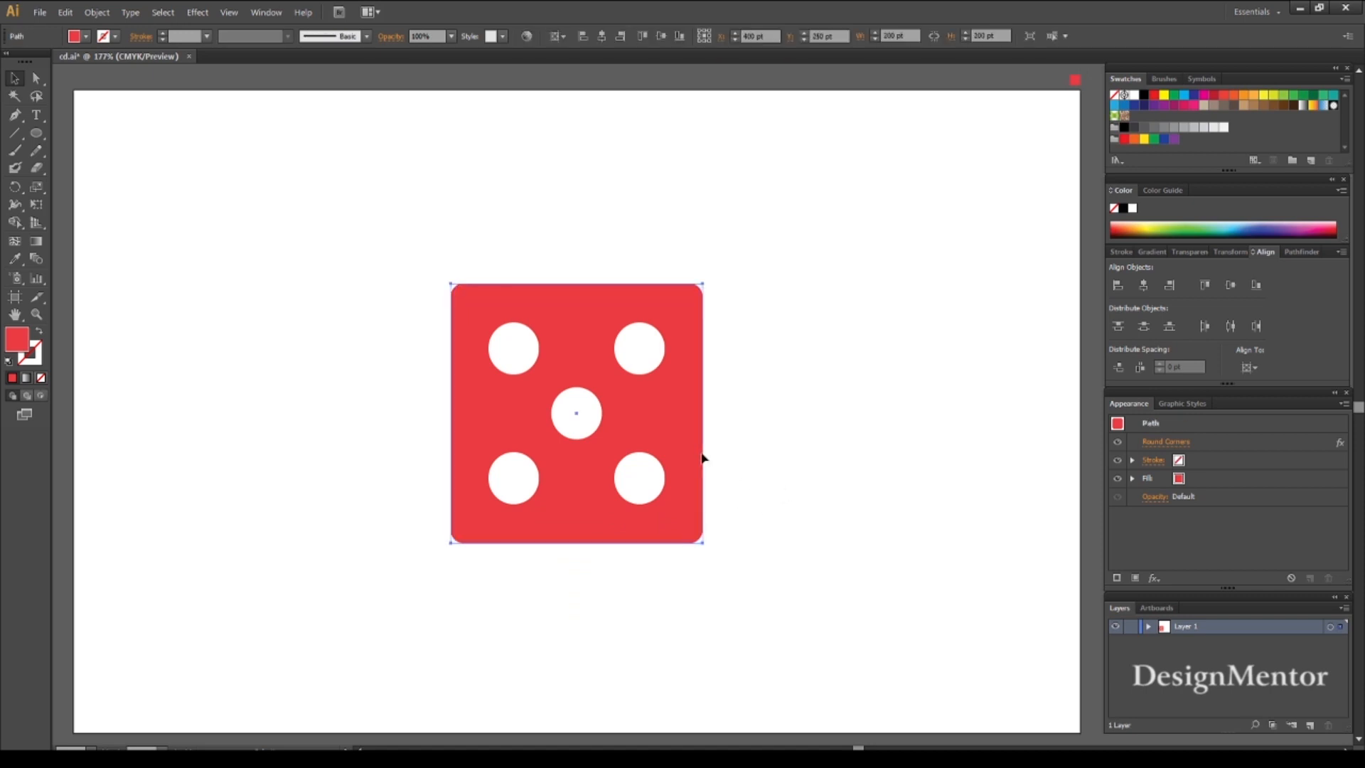
{"action": "left_click", "coordinate": [85, 36]}
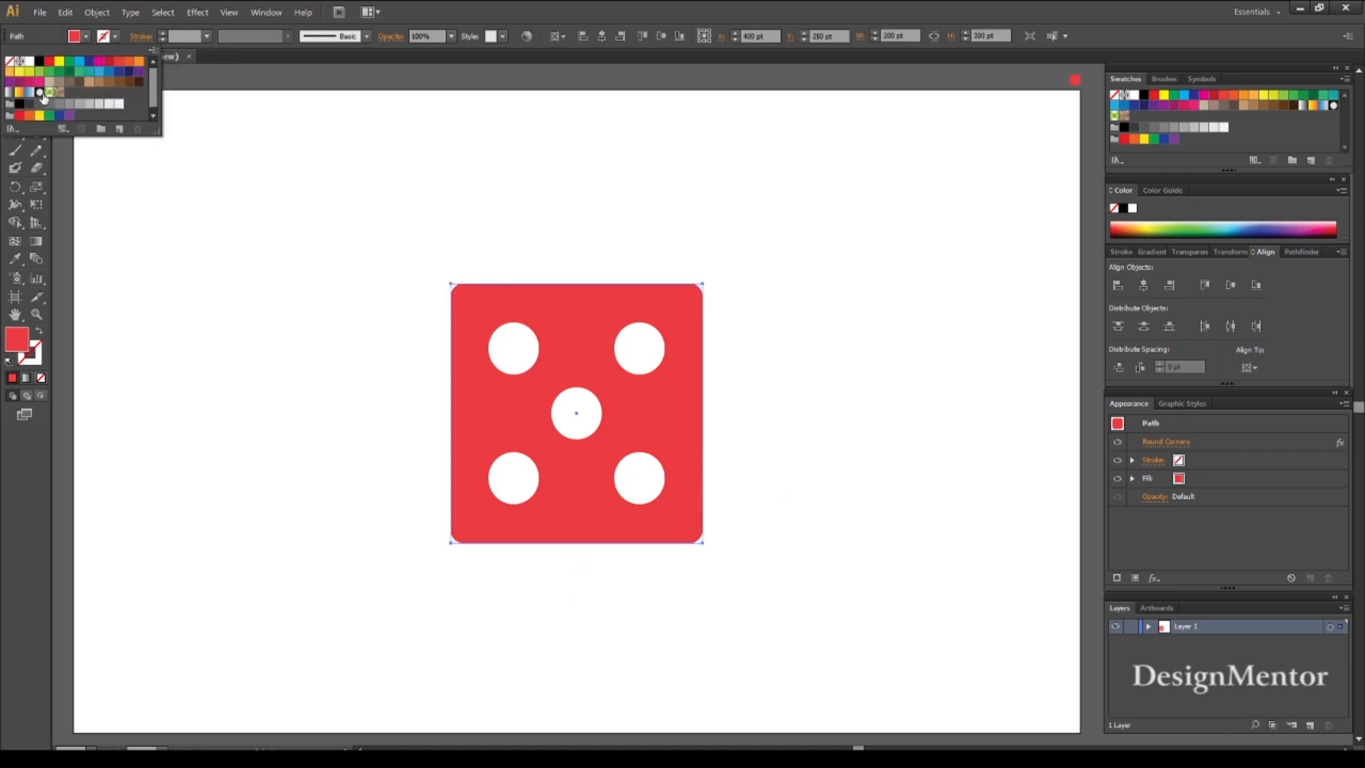
{"action": "left_click", "coordinate": [29, 65]}
{"action": "left_click", "coordinate": [271, 179]}
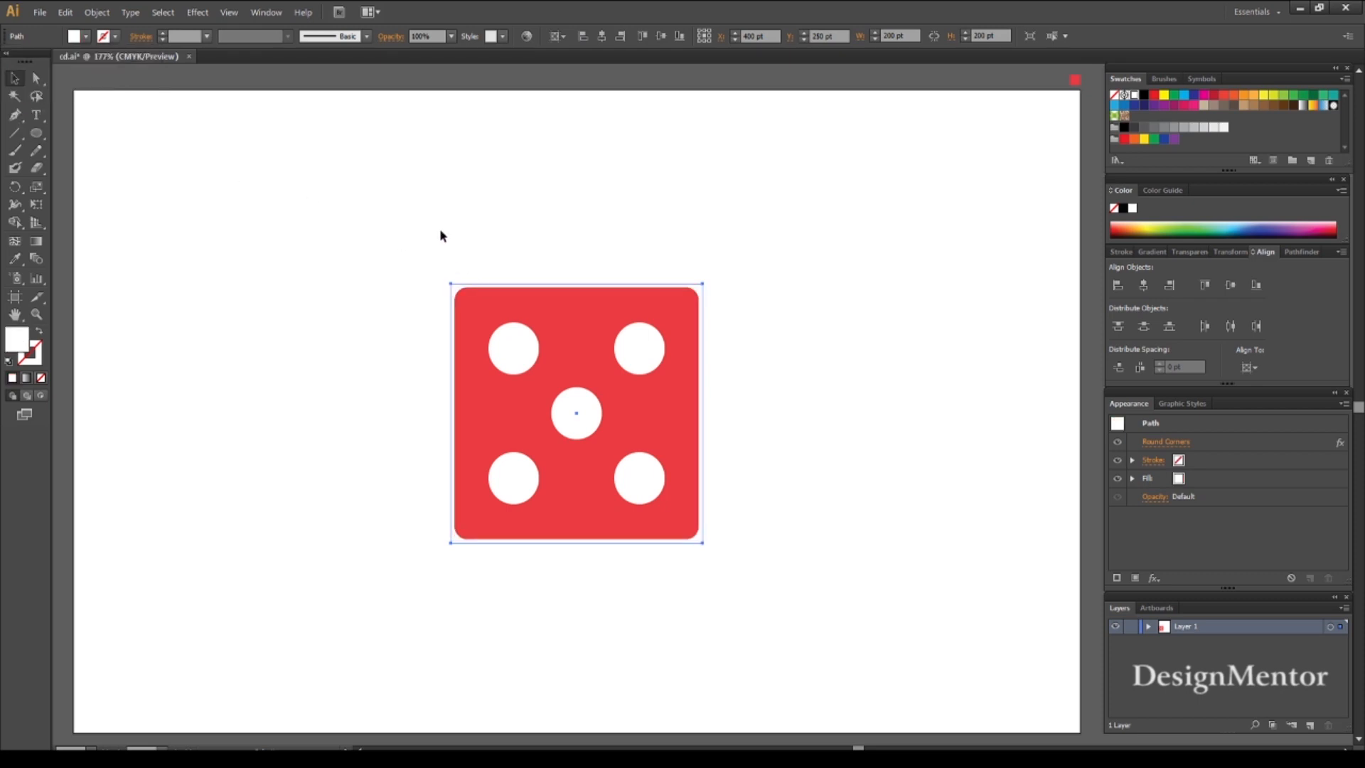
{"action": "left_click", "coordinate": [441, 229]}
- Copy both squares and all five circles of the die and paste them in front
{"action": "left_click_drag", "start_coordinate": [402, 234], "coordinate": [754, 592]}
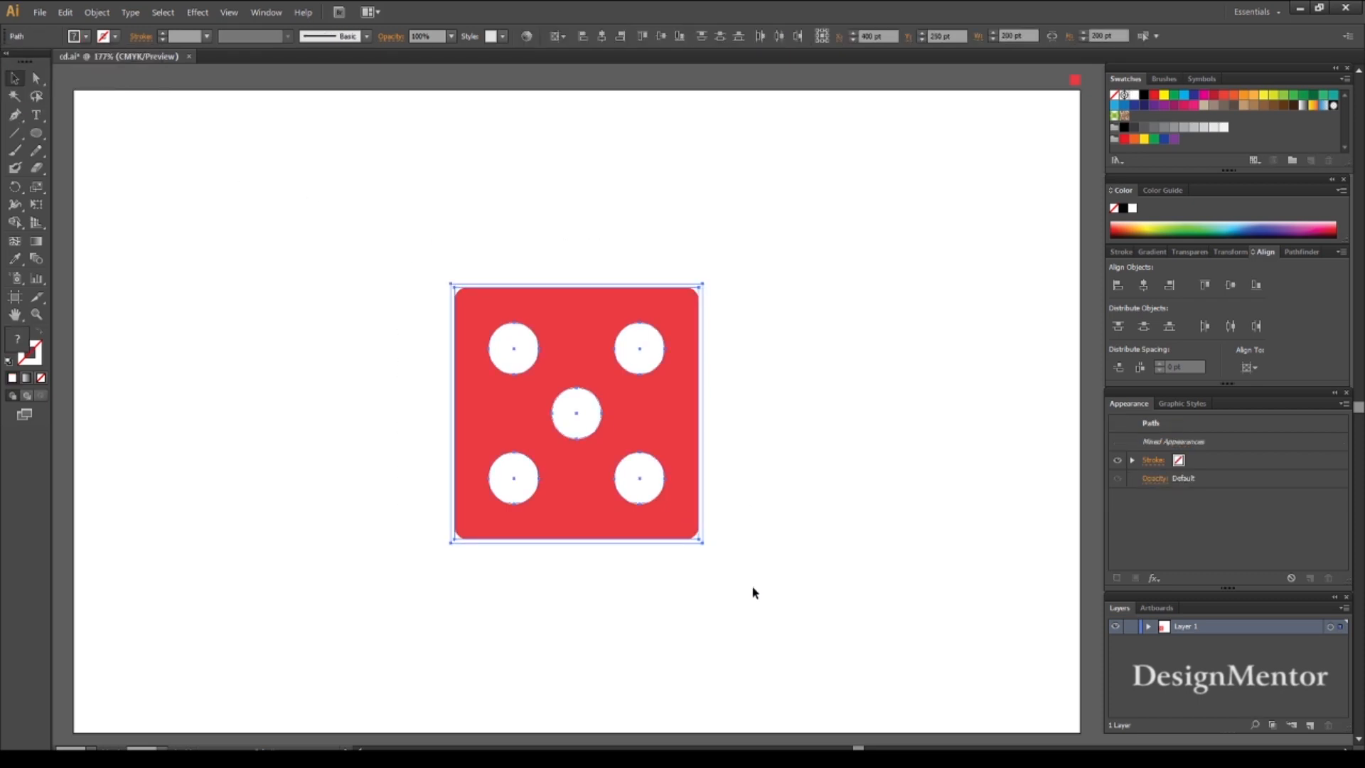
{"action": "left_click", "coordinate": [754, 592]}
{"action": "left_click_drag", "start_coordinate": [405, 238], "coordinate": [783, 631]}
{"action": "left_click", "coordinate": [65, 12]}
{"action": "left_click", "coordinate": [93, 84]}
{"action": "left_click", "coordinate": [68, 12]}
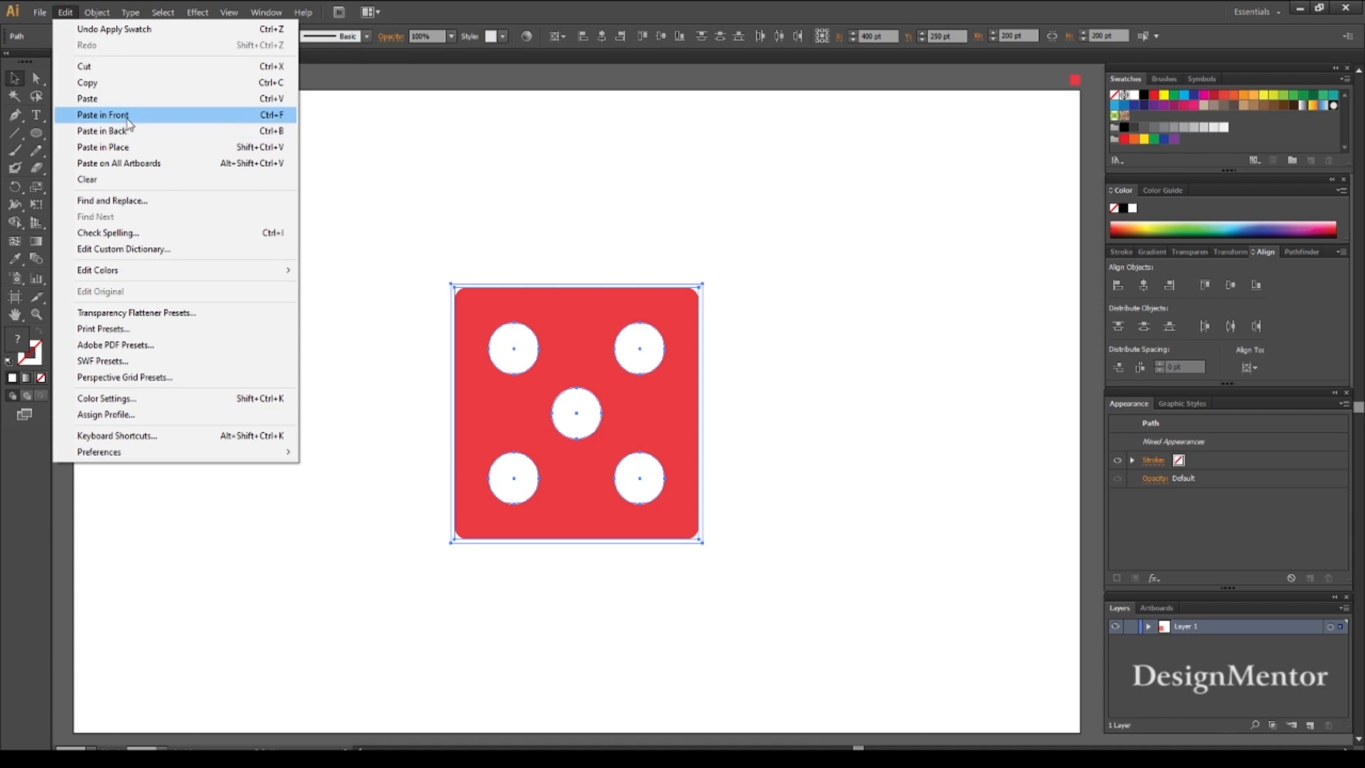
{"action": "left_click", "coordinate": [113, 115]}
- Move the pasted die 240 pt to the left of the original and deselect it
{"action": "key", "text": "shift+Left"}
{"action": "key", "text": "shift+Left"}
{"action": "key", "text": "shift+Left"}
{"action": "key", "text": "shift+Left"}
{"action": "key", "text": "shift+Left"}
{"action": "key", "text": "shift+Left"}
{"action": "key", "text": "shift+Left"}
{"action": "key", "text": "shift+Left"}
{"action": "key", "text": "shift+Left"}
{"action": "key", "text": "shift+Left"}
{"action": "key", "text": "shift+Left"}
{"action": "key", "text": "shift+Left"}
{"action": "key", "text": "shift+Left"}
{"action": "key", "text": "shift+Left"}
{"action": "key", "text": "shift+Left"}
{"action": "key", "text": "shift+Left"}
{"action": "key", "text": "shift+Left"}
{"action": "key", "text": "shift+Left"}
{"action": "key", "text": "shift+Left"}
{"action": "key", "text": "shift+Left"}
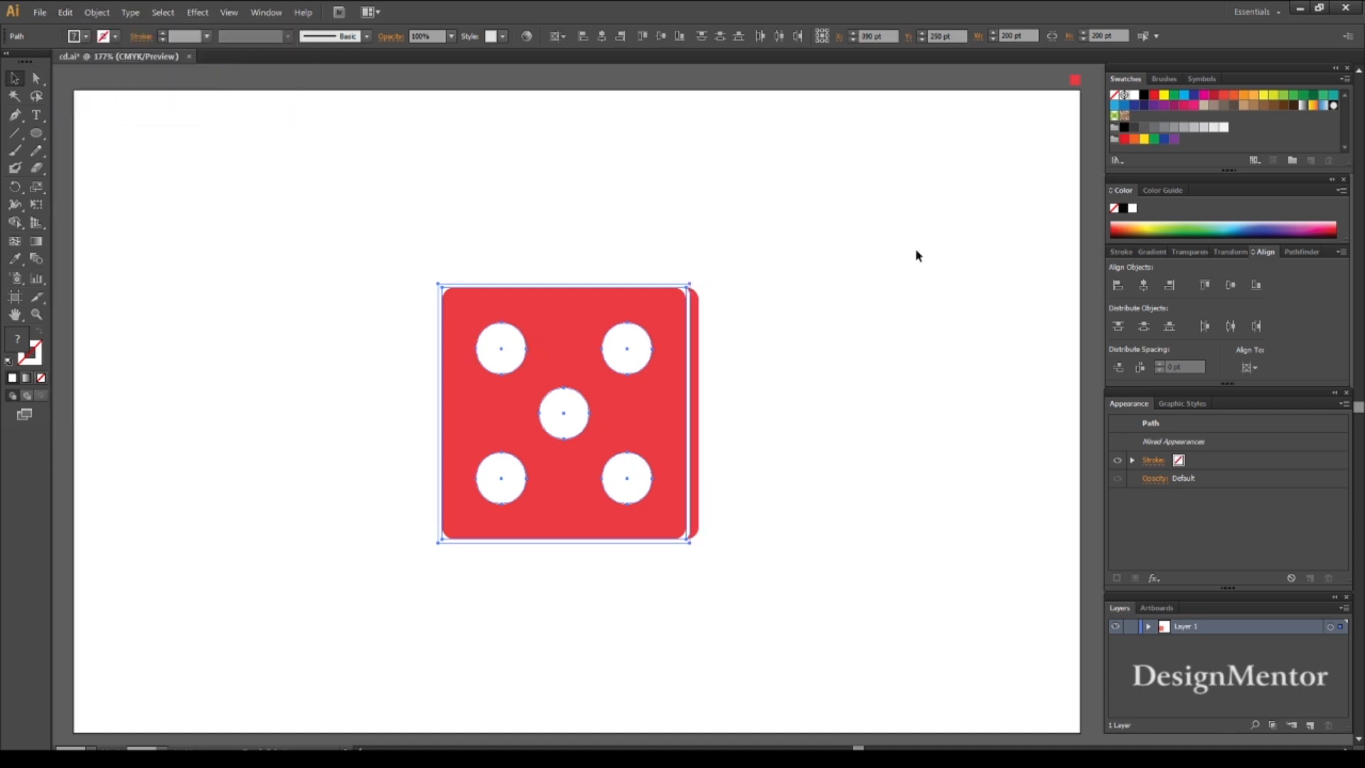
{"action": "key", "text": "shift+Left"}
{"action": "key", "text": "shift+Left"}
{"action": "key", "text": "shift+Left"}
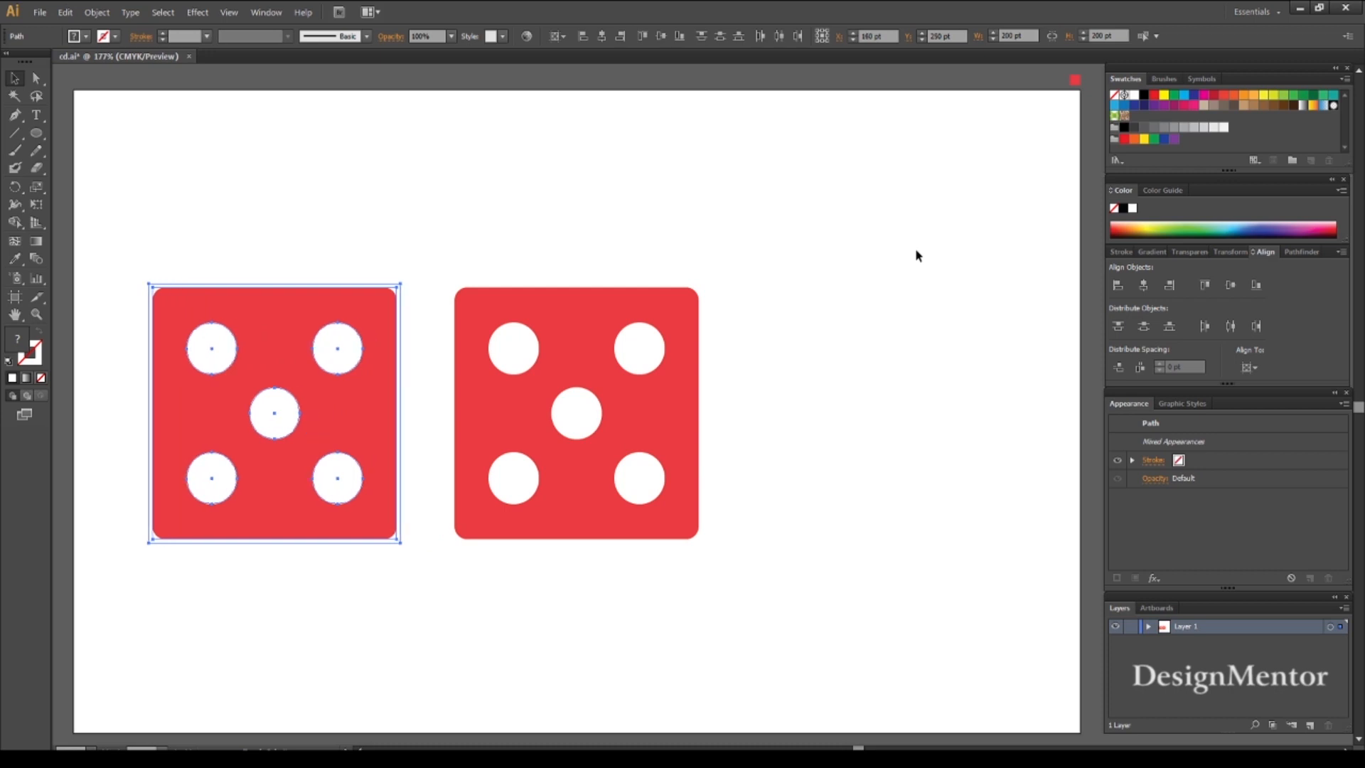
{"action": "left_click", "coordinate": [821, 514]}
- Delete the lower-left and upper-right circles from the left die to make it a three
{"action": "left_click", "coordinate": [206, 476]}
{"action": "key", "text": "Delete"}
{"action": "left_click", "coordinate": [330, 348]}
{"action": "key", "text": "Delete"}
- Duplicate the middle die and move the copy 240 pt to the right
{"action": "left_click_drag", "start_coordinate": [430, 247], "coordinate": [749, 615]}
{"action": "key", "text": "alt+shift+Right"}
{"action": "key", "text": "shift+Right"}
{"action": "key", "text": "shift+Right"}
{"action": "key", "text": "shift+Right"}
{"action": "key", "text": "shift+Right"}
{"action": "key", "text": "shift+Right"}
{"action": "key", "text": "shift+Right"}
{"action": "key", "text": "shift+Right"}
{"action": "key", "text": "shift+Right"}
{"action": "key", "text": "shift+Right"}
{"action": "key", "text": "shift+Right"}
{"action": "key", "text": "shift+Right"}
{"action": "key", "text": "shift+Right"}
{"action": "key", "text": "shift+Right"}
{"action": "key", "text": "shift+Right"}
{"action": "key", "text": "shift+Right"}
{"action": "key", "text": "shift+Right"}
{"action": "key", "text": "shift+Right"}
{"action": "key", "text": "shift+Right"}
{"action": "key", "text": "shift+Right"}
{"action": "key", "text": "shift+Right"}
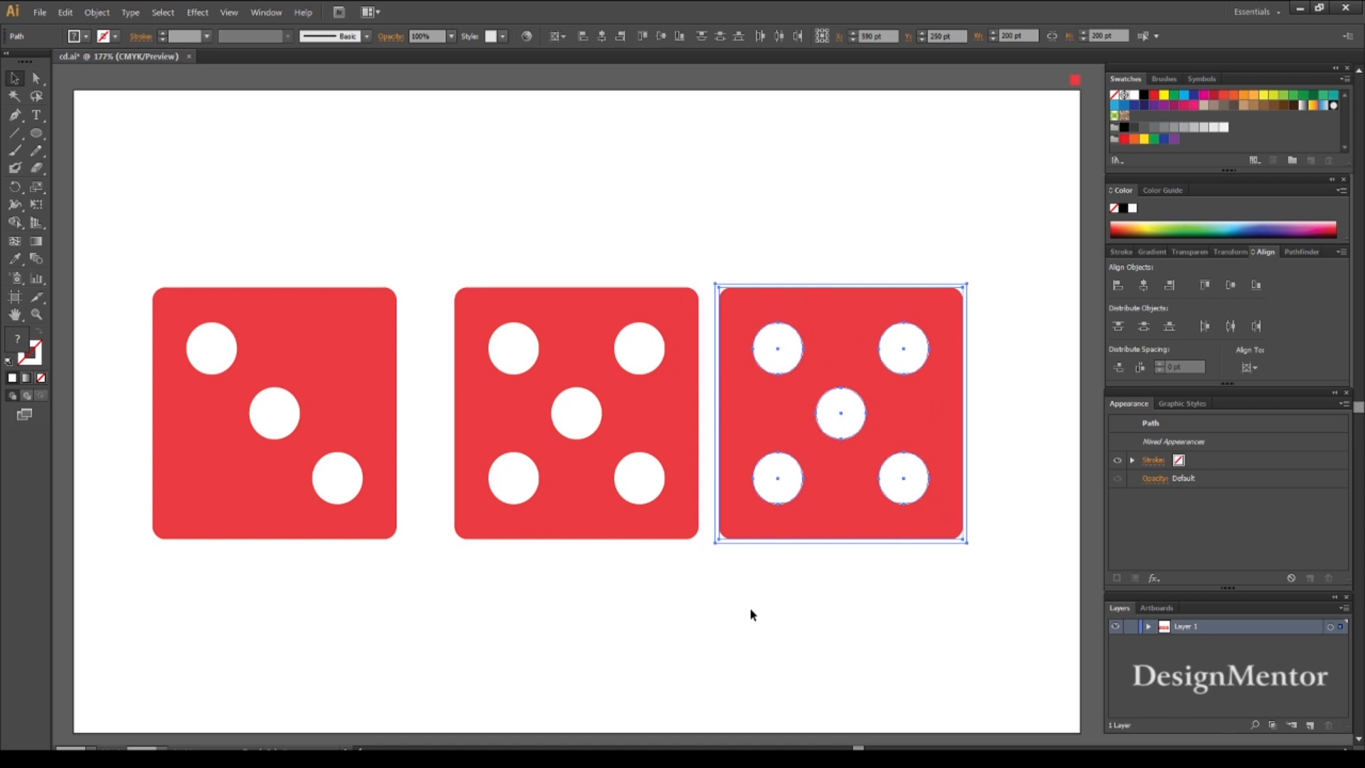
{"action": "key", "text": "shift+Right"}
{"action": "key", "text": "shift+Right"}
{"action": "key", "text": "shift+Right"}
- Delete the four corner circles from the rightmost die, leaving only its centre pip
{"action": "left_click", "coordinate": [821, 337]}
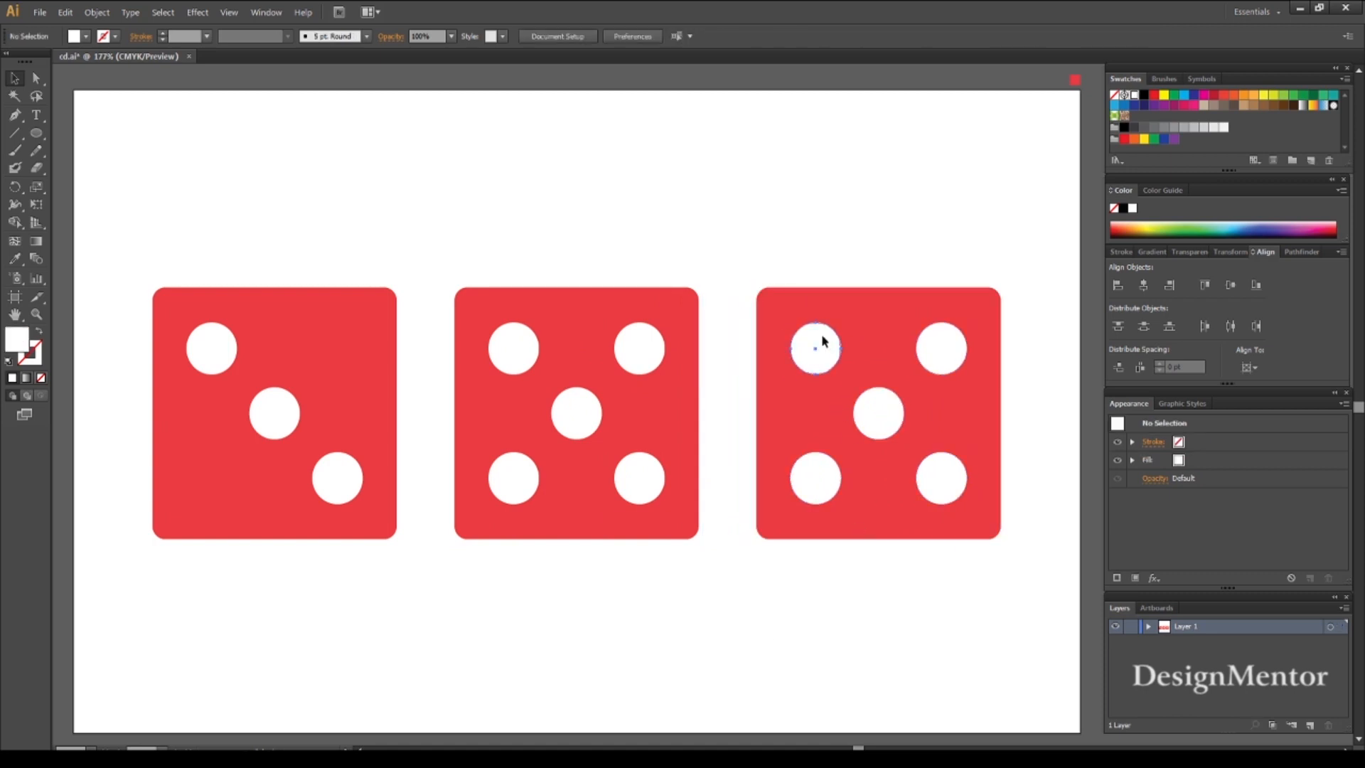
{"action": "key", "text": "Delete"}
{"action": "left_click", "coordinate": [920, 348]}
{"action": "key", "text": "Delete"}
{"action": "left_click", "coordinate": [826, 494]}
{"action": "key", "text": "Delete"}
{"action": "left_click", "coordinate": [949, 485]}
{"action": "key", "text": "Delete"}
- Select all three dice and move them up 120 pt
{"action": "left_click_drag", "start_coordinate": [120, 245], "coordinate": [1029, 587]}
{"action": "key", "text": "shift+Up"}
{"action": "key", "text": "shift+Up"}
{"action": "key", "text": "shift+Up"}
{"action": "key", "text": "shift+Up"}
{"action": "key", "text": "shift+Up"}
{"action": "key", "text": "shift+Up"}
{"action": "key", "text": "shift+Up"}
{"action": "key", "text": "shift+Up"}
{"action": "key", "text": "shift+Up"}
{"action": "key", "text": "shift+Up"}
{"action": "key", "text": "shift+Up"}
{"action": "key", "text": "shift+Up"}
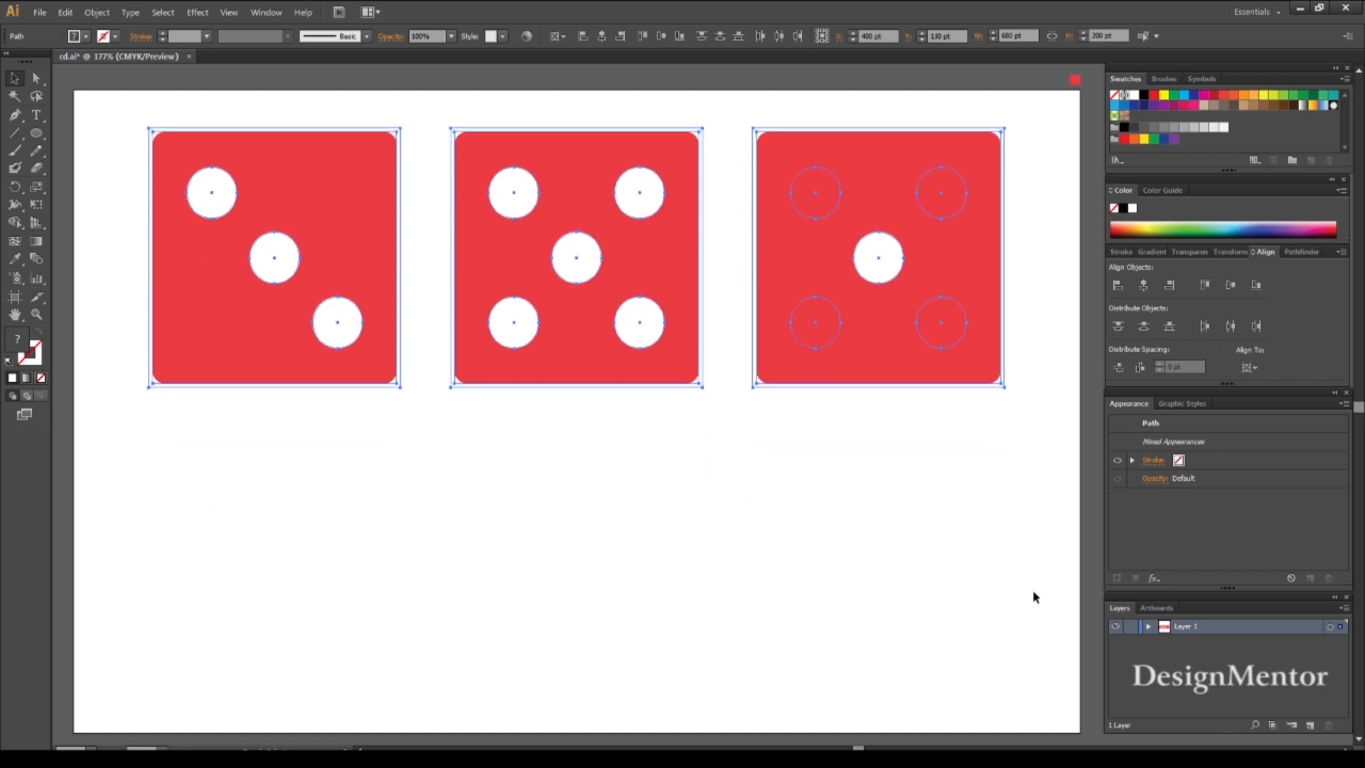
{"action": "key", "text": "ctrl+z"}
{"action": "key", "text": "ctrl+shift+z"}
- Copy the three selected dice and paste them in front
{"action": "left_click", "coordinate": [64, 12]}
{"action": "left_click", "coordinate": [86, 83]}
{"action": "left_click", "coordinate": [64, 12]}
{"action": "left_click", "coordinate": [91, 115]}
- Move the pasted row of dice 230 pt down below the originals
{"action": "key", "text": "shift+Down"}
{"action": "key", "text": "shift+Down"}
{"action": "key", "text": "shift+Down"}
{"action": "key", "text": "shift+Down"}
{"action": "key", "text": "shift+Down"}
{"action": "key", "text": "shift+Down"}
{"action": "key", "text": "shift+Down"}
{"action": "key", "text": "shift+Down"}
{"action": "key", "text": "shift+Down"}
{"action": "key", "text": "shift+Down"}
{"action": "key", "text": "shift+Down"}
{"action": "key", "text": "shift+Down"}
{"action": "key", "text": "shift+Down"}
{"action": "key", "text": "shift+Down"}
{"action": "key", "text": "shift+Down"}
{"action": "key", "text": "shift+Down"}
{"action": "key", "text": "shift+Down"}
{"action": "key", "text": "shift+Down"}
{"action": "key", "text": "shift+Down"}
{"action": "key", "text": "shift+Down"}
{"action": "key", "text": "shift+Down"}
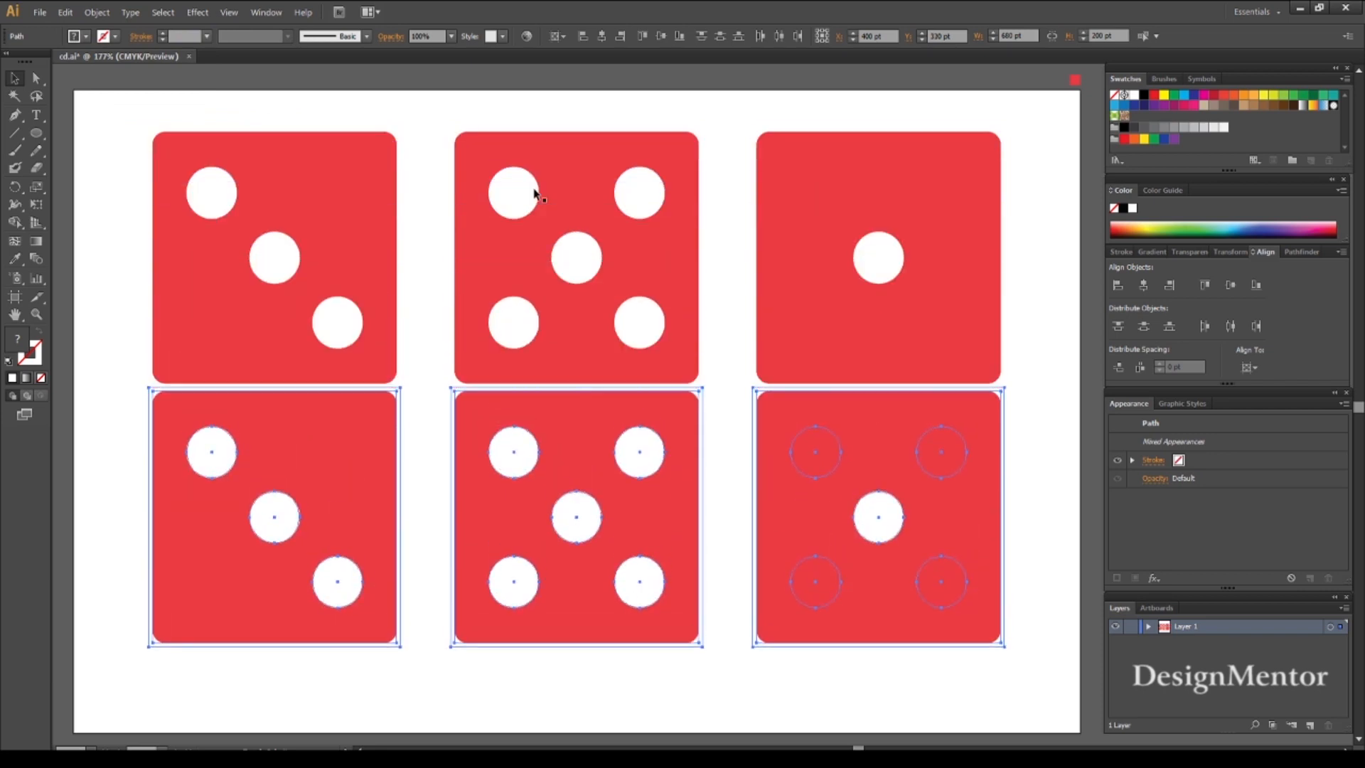
{"action": "key", "text": "shift+Down"}
{"action": "key", "text": "shift+Up"}
{"action": "key", "text": "shift+Down"}
- Delete the whole lower-left die and remove the centre circle from the lower middle die
{"action": "left_click", "coordinate": [266, 409]}
{"action": "left_click_drag", "start_coordinate": [138, 411], "coordinate": [407, 689]}
{"action": "key", "text": "Delete"}
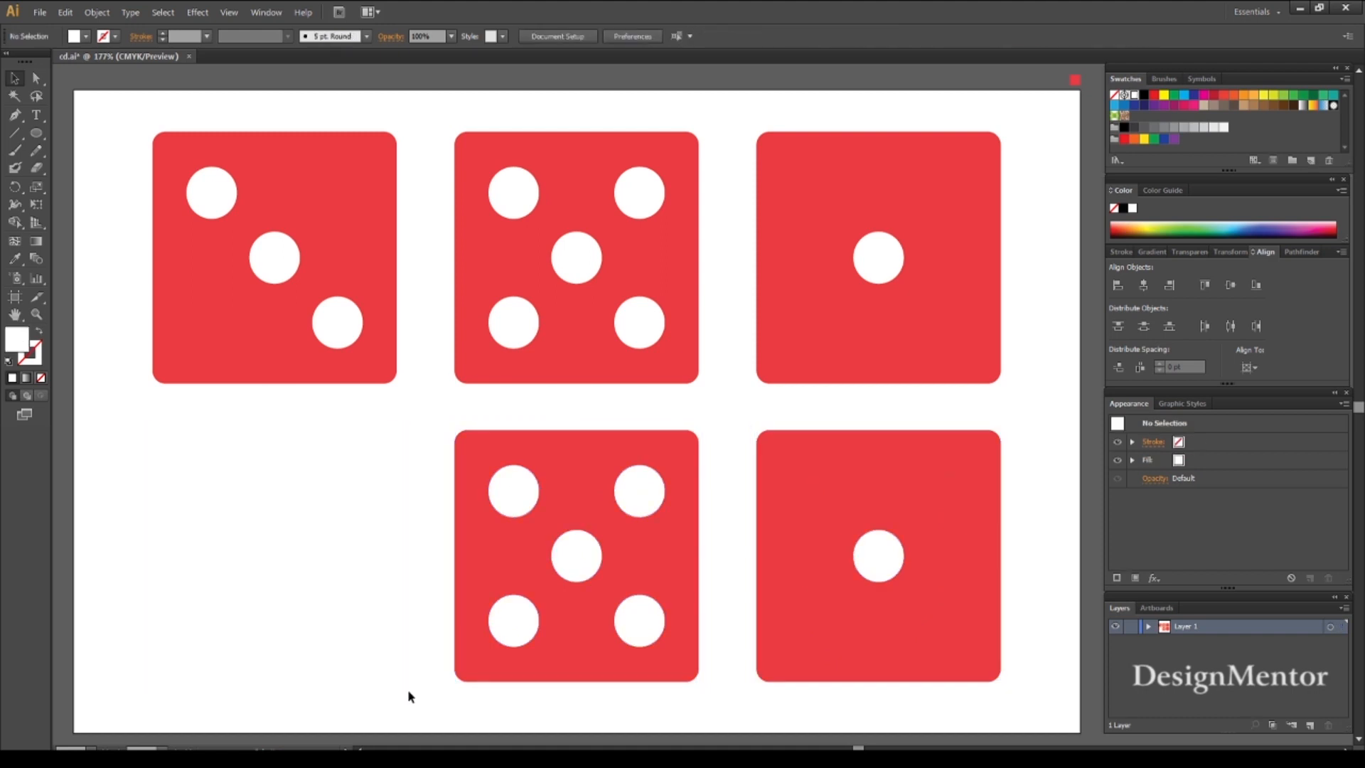
{"action": "left_click", "coordinate": [589, 561]}
{"action": "key", "text": "Delete"}
- Duplicate the lower-right die's centre circle and move the copy 50 pt down and 50 pt left
{"action": "left_click", "coordinate": [886, 568]}
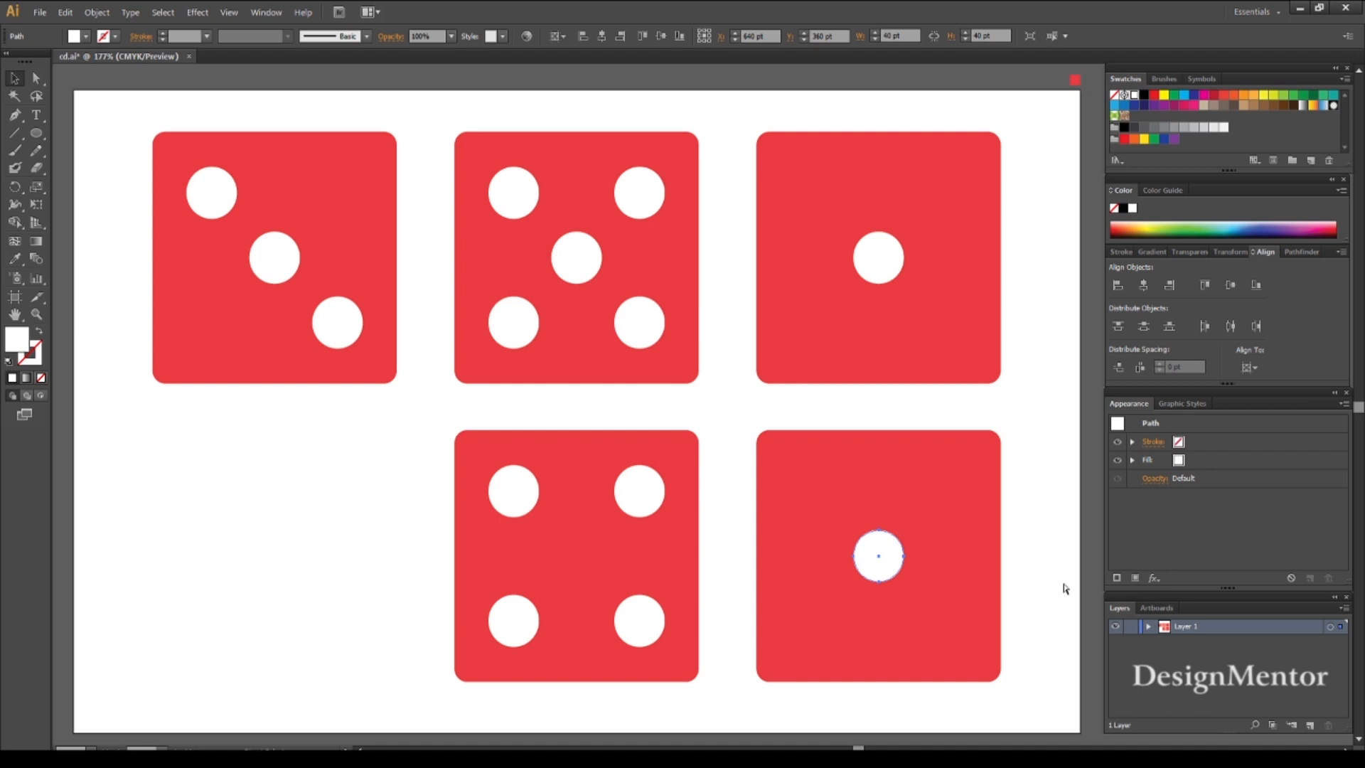
{"action": "key", "text": "alt+shift+Down"}
{"action": "key", "text": "shift+Down"}
{"action": "key", "text": "shift+Down"}
{"action": "key", "text": "shift+Down"}
{"action": "key", "text": "shift+Down"}
{"action": "key", "text": "shift+Left"}
{"action": "key", "text": "shift+Left"}
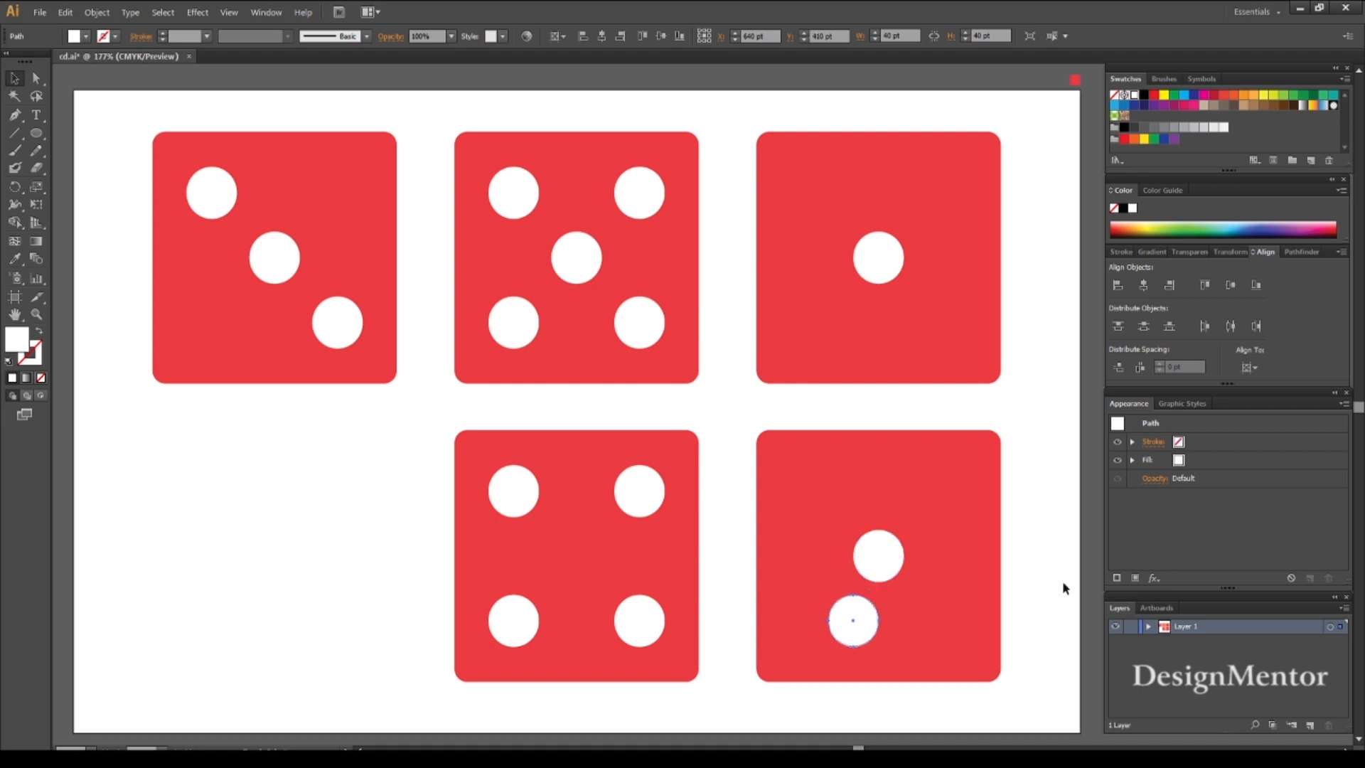
{"action": "key", "text": "shift+Left"}
{"action": "key", "text": "shift+Left"}
{"action": "key", "text": "shift+Left"}
- Duplicate the same die's centre circle 50 pt up and 50 pt right, and delete the centre original
{"action": "left_click", "coordinate": [865, 557]}
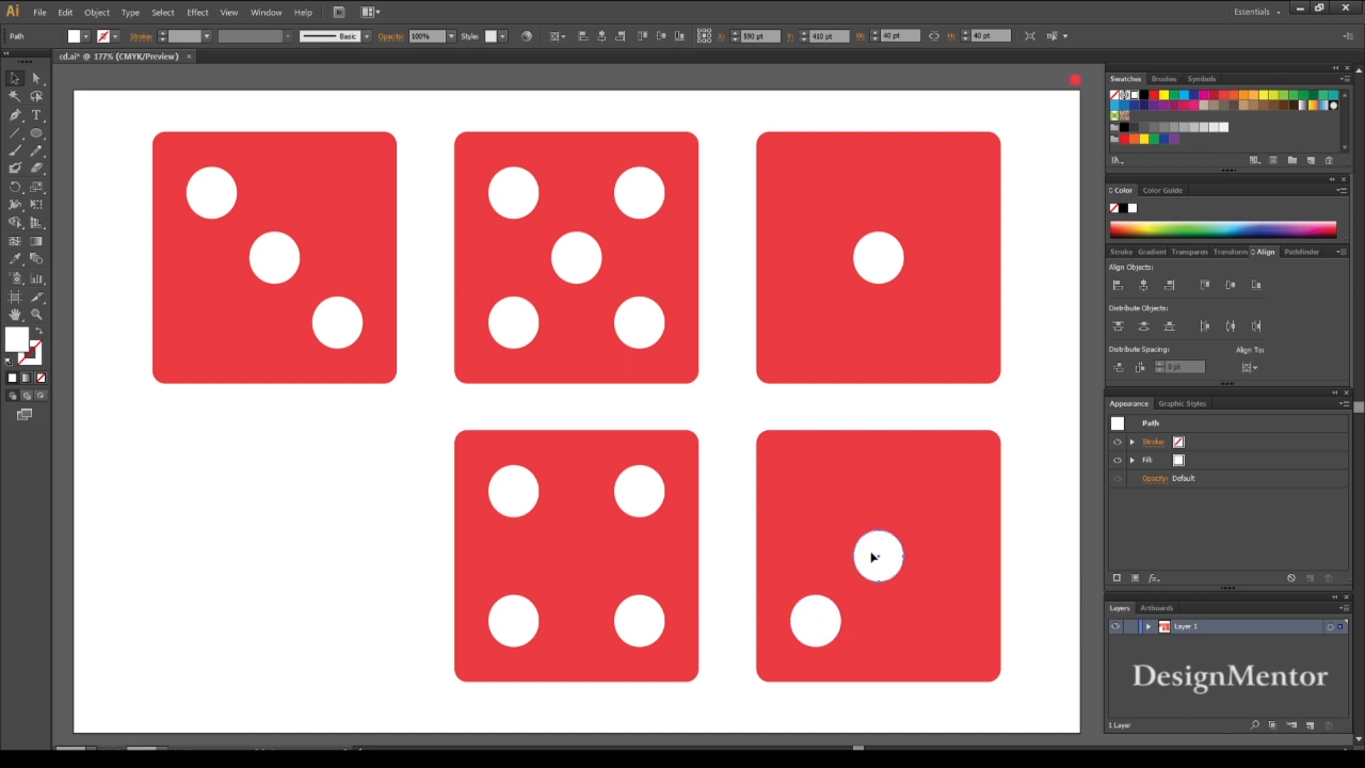
{"action": "key", "text": "alt+shift+Up"}
{"action": "key", "text": "shift+Up"}
{"action": "key", "text": "shift+Up"}
{"action": "key", "text": "shift+Up"}
{"action": "key", "text": "shift+Up"}
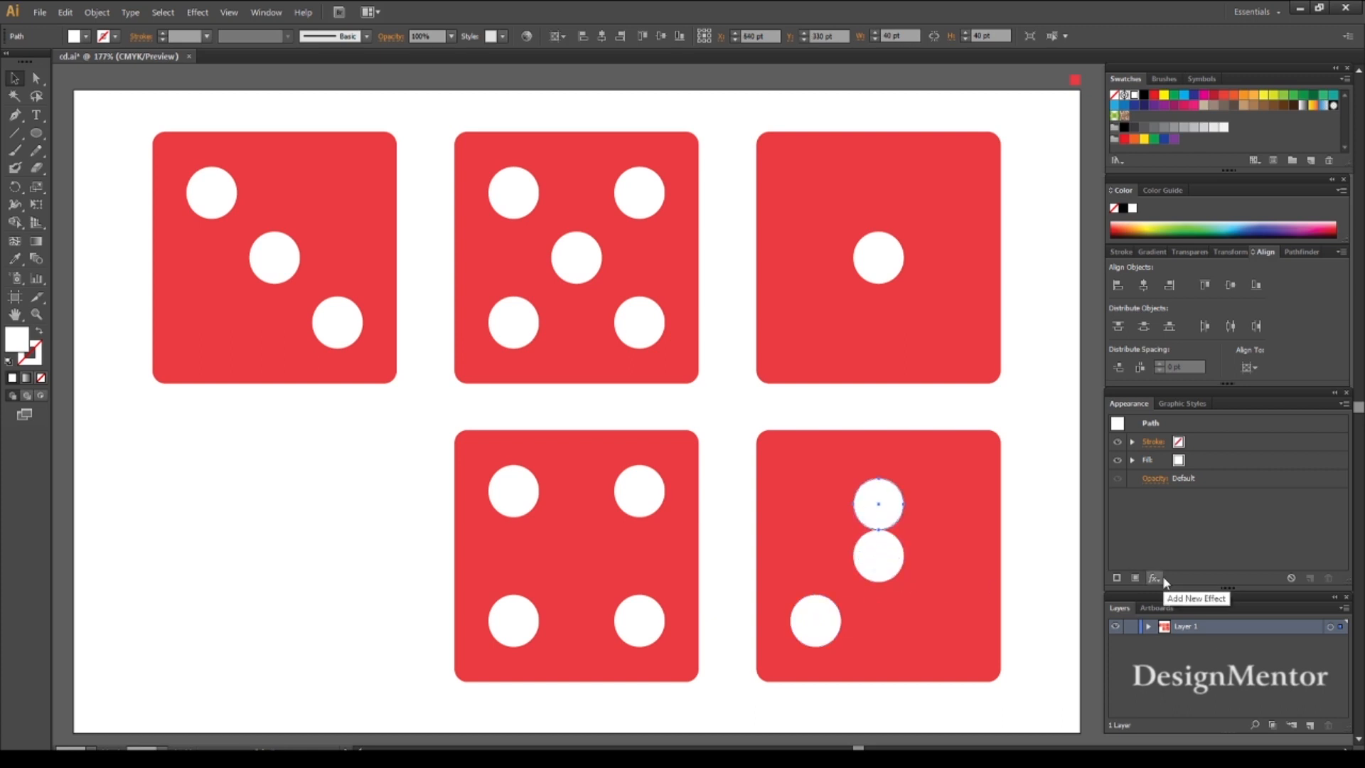
{"action": "key", "text": "shift+Right"}
{"action": "key", "text": "shift+Right"}
{"action": "key", "text": "shift+Right"}
{"action": "key", "text": "shift+Right"}
{"action": "key", "text": "shift+Right"}
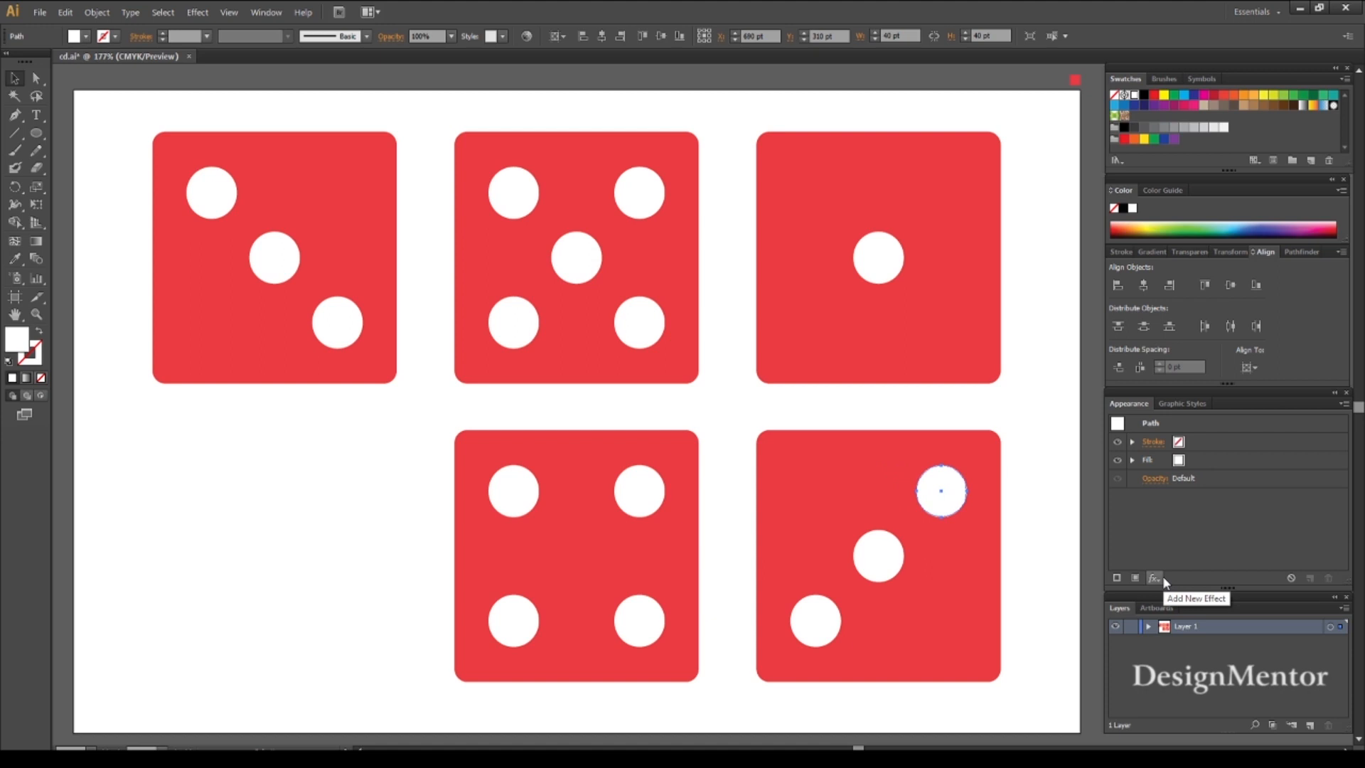
{"action": "left_click", "coordinate": [878, 559]}
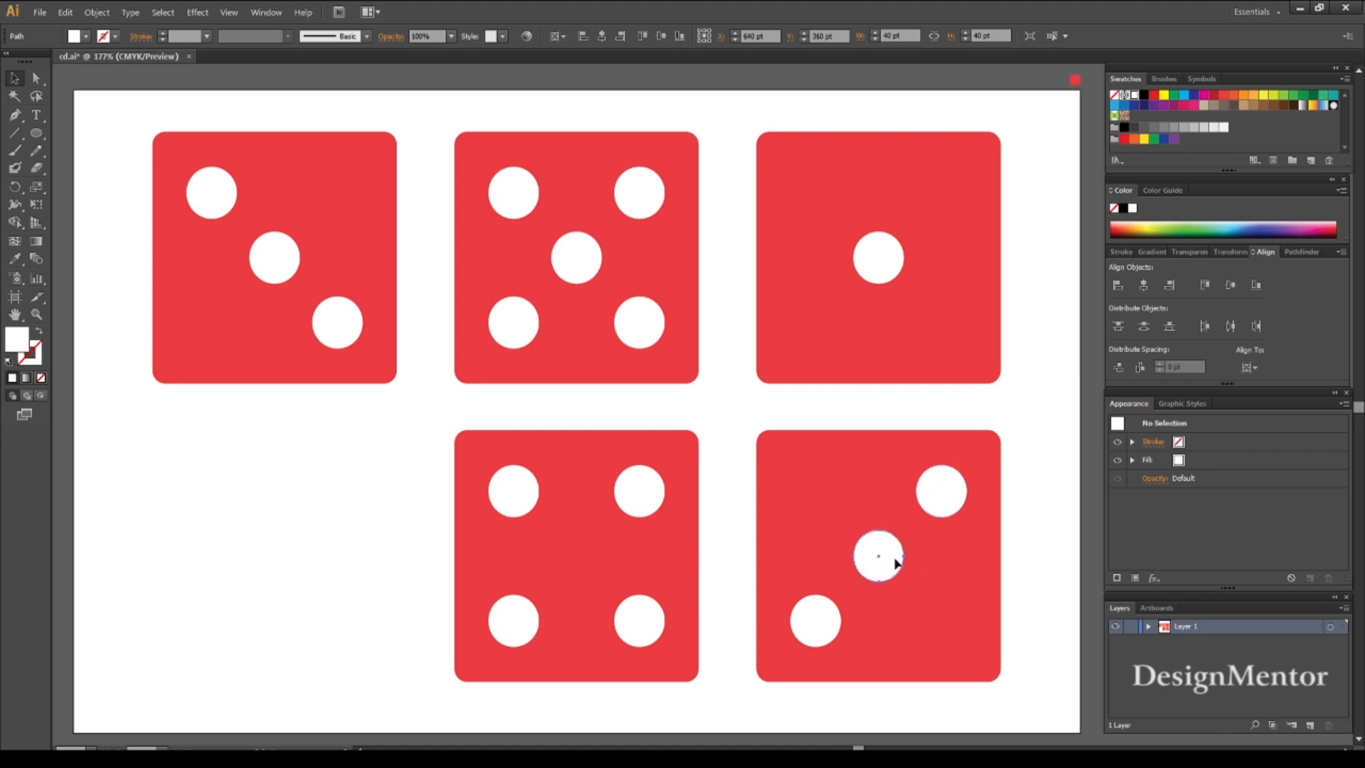
{"action": "key", "text": "Delete"}
- Save the complete two-pip die as a new symbol
{"action": "left_click_drag", "start_coordinate": [724, 410], "coordinate": [1017, 697]}
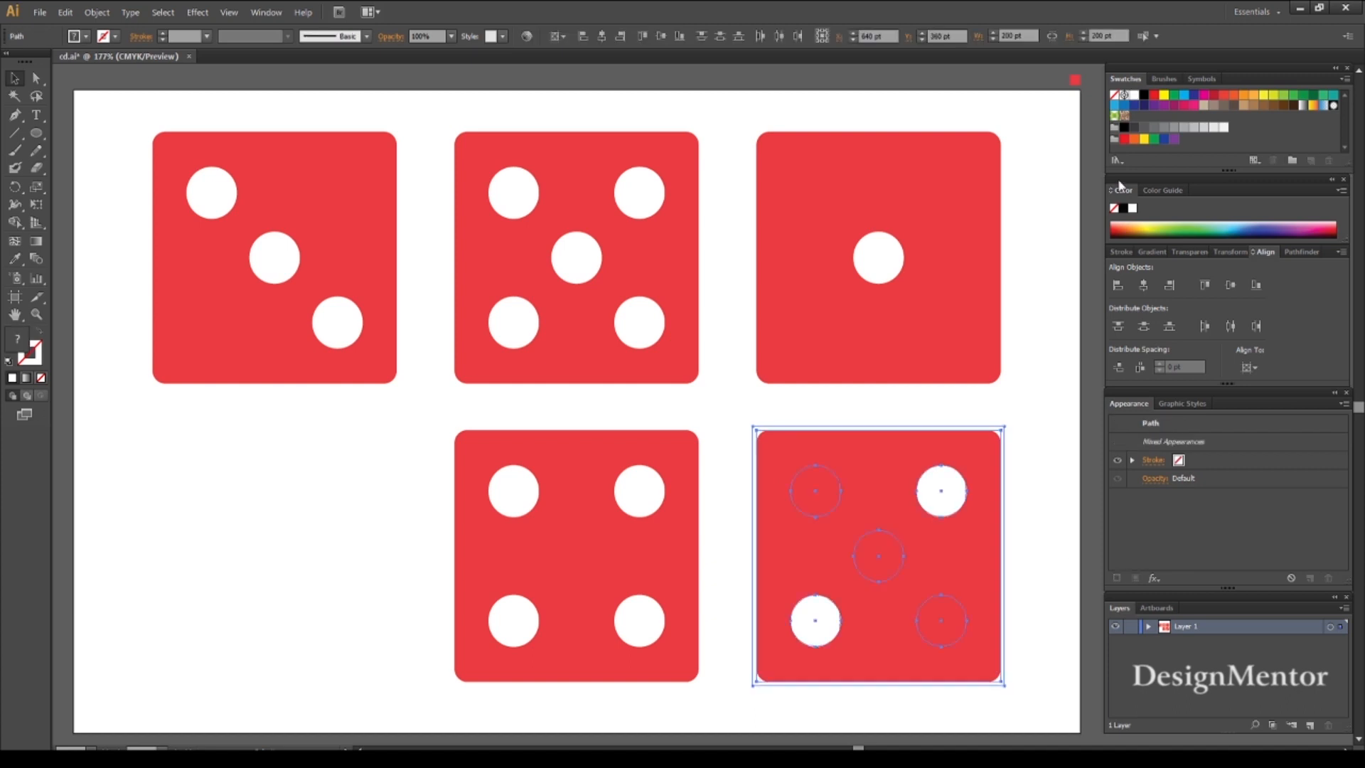
{"action": "left_click", "coordinate": [1199, 78]}
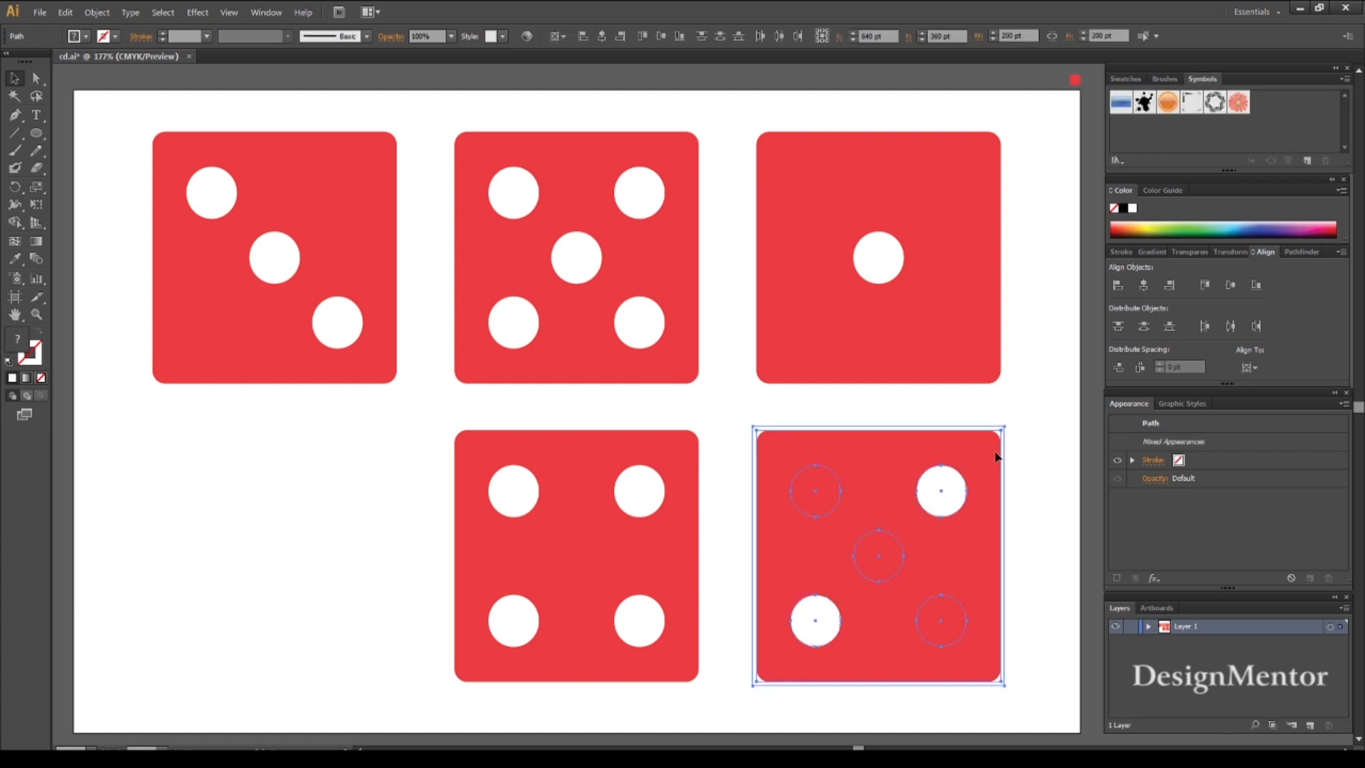
{"action": "left_click", "coordinate": [1026, 471]}
{"action": "left_click", "coordinate": [806, 488]}
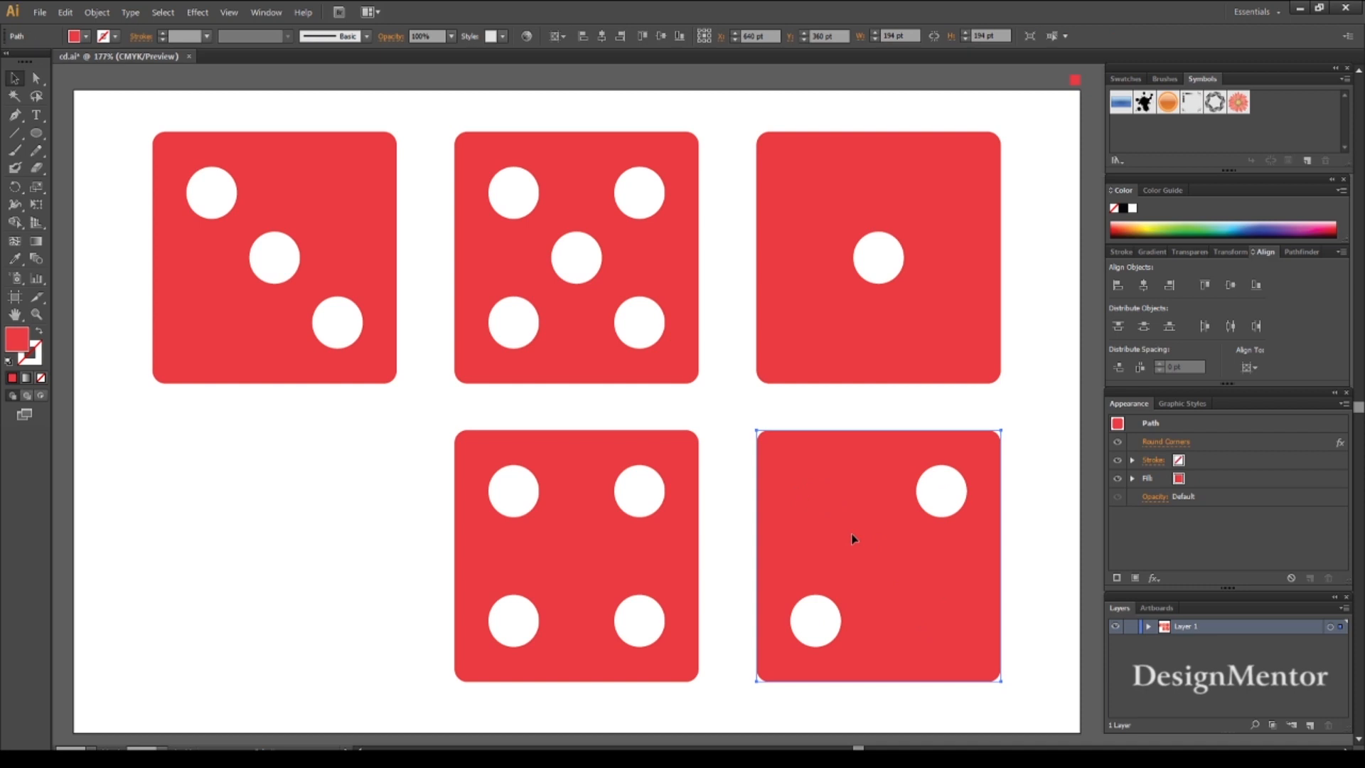
{"action": "left_click_drag", "start_coordinate": [739, 419], "coordinate": [1029, 696]}
{"action": "left_click_drag", "start_coordinate": [964, 544], "coordinate": [1268, 135]}
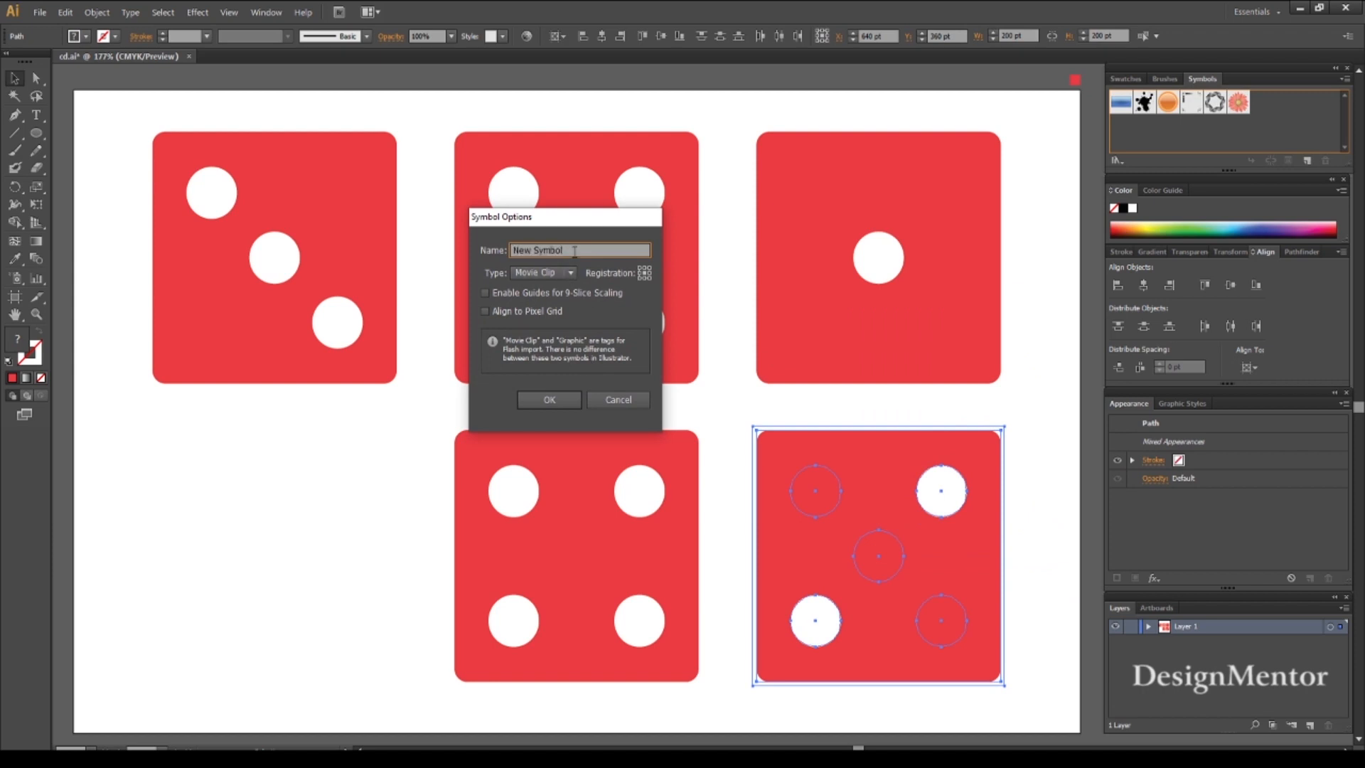
{"action": "key", "text": "Return"}
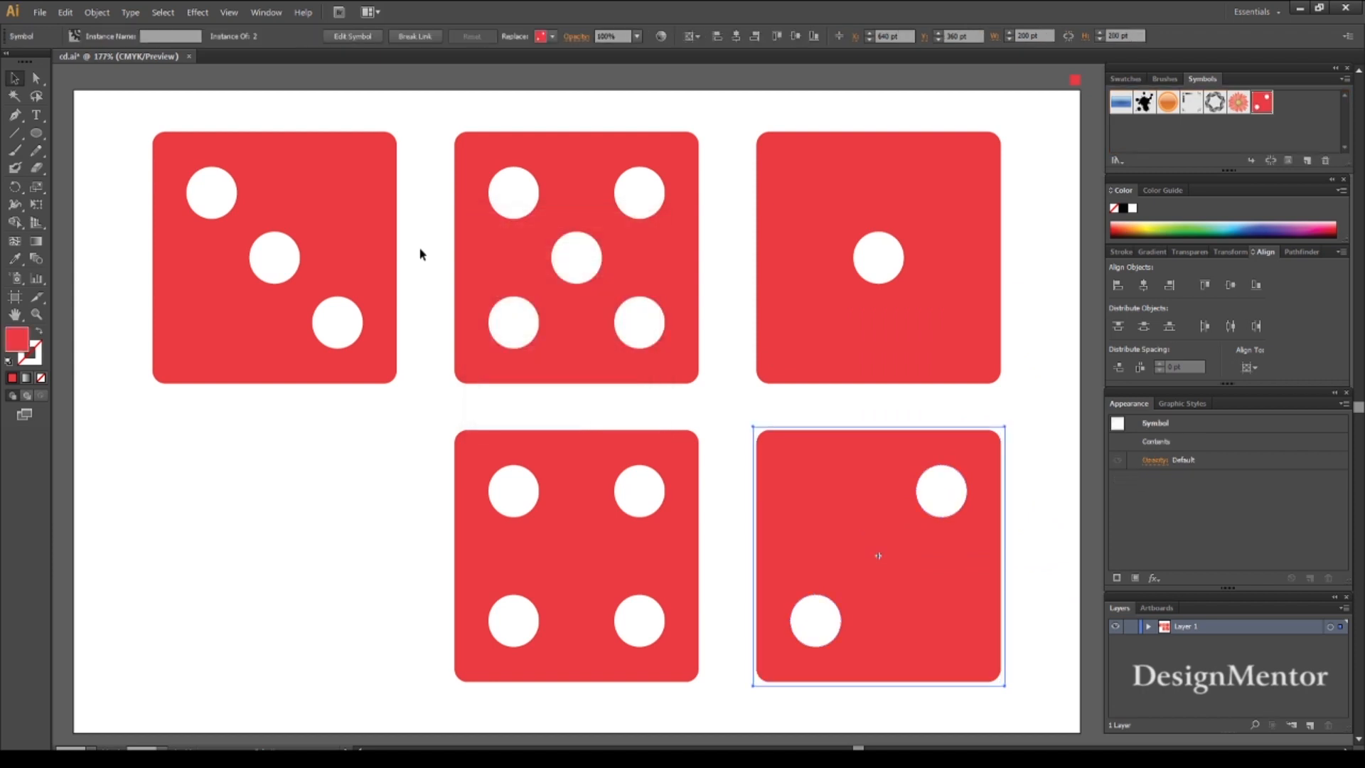
- Save the complete four-pip die as a symbol named 4
{"action": "left_click", "coordinate": [721, 430]}
{"action": "left_click", "coordinate": [670, 551]}
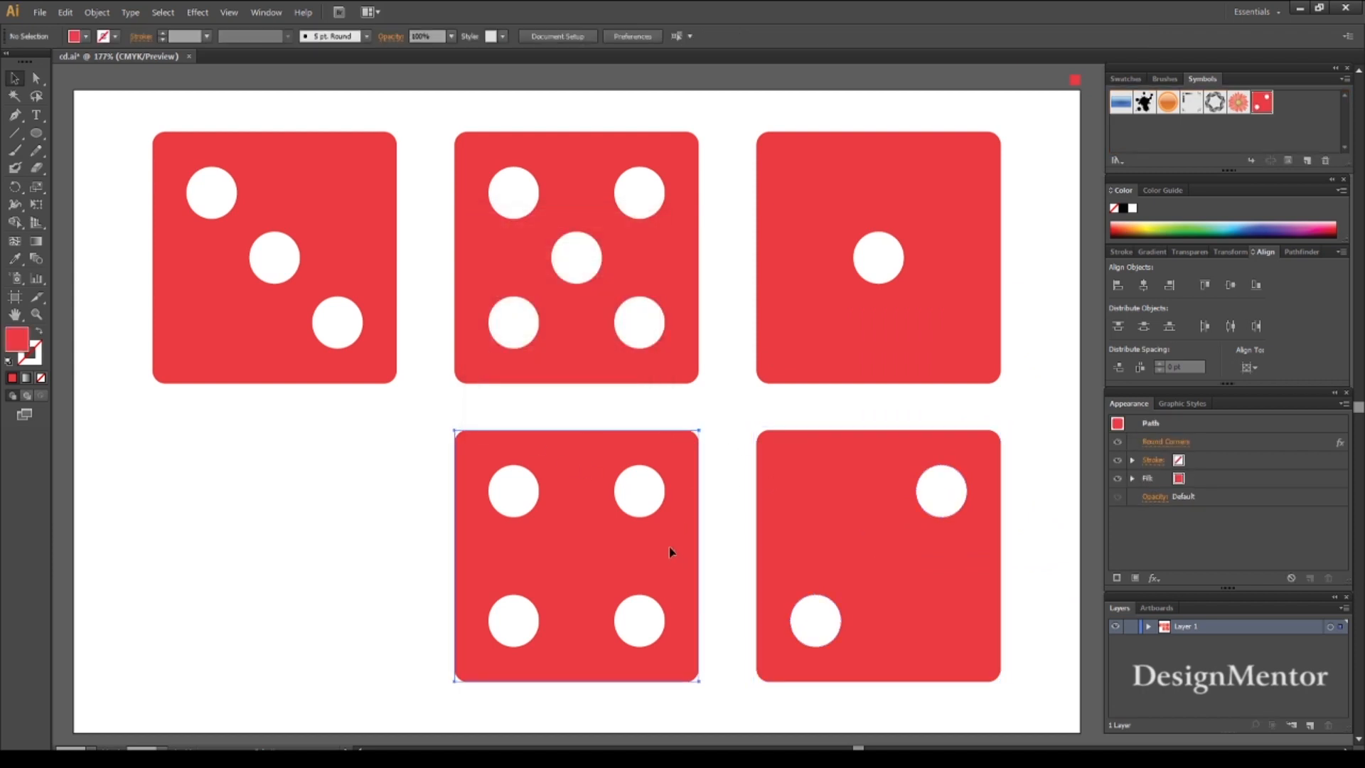
{"action": "left_click", "coordinate": [411, 425]}
{"action": "left_click_drag", "start_coordinate": [411, 425], "coordinate": [729, 689]}
{"action": "left_click_drag", "start_coordinate": [590, 540], "coordinate": [1216, 121]}
{"action": "type", "text": "4"}
{"action": "key", "text": "Return"}
- Save the complete one-pip die as a new symbol
{"action": "left_click_drag", "start_coordinate": [737, 114], "coordinate": [1013, 418]}
{"action": "left_click_drag", "start_coordinate": [970, 279], "coordinate": [1147, 146]}
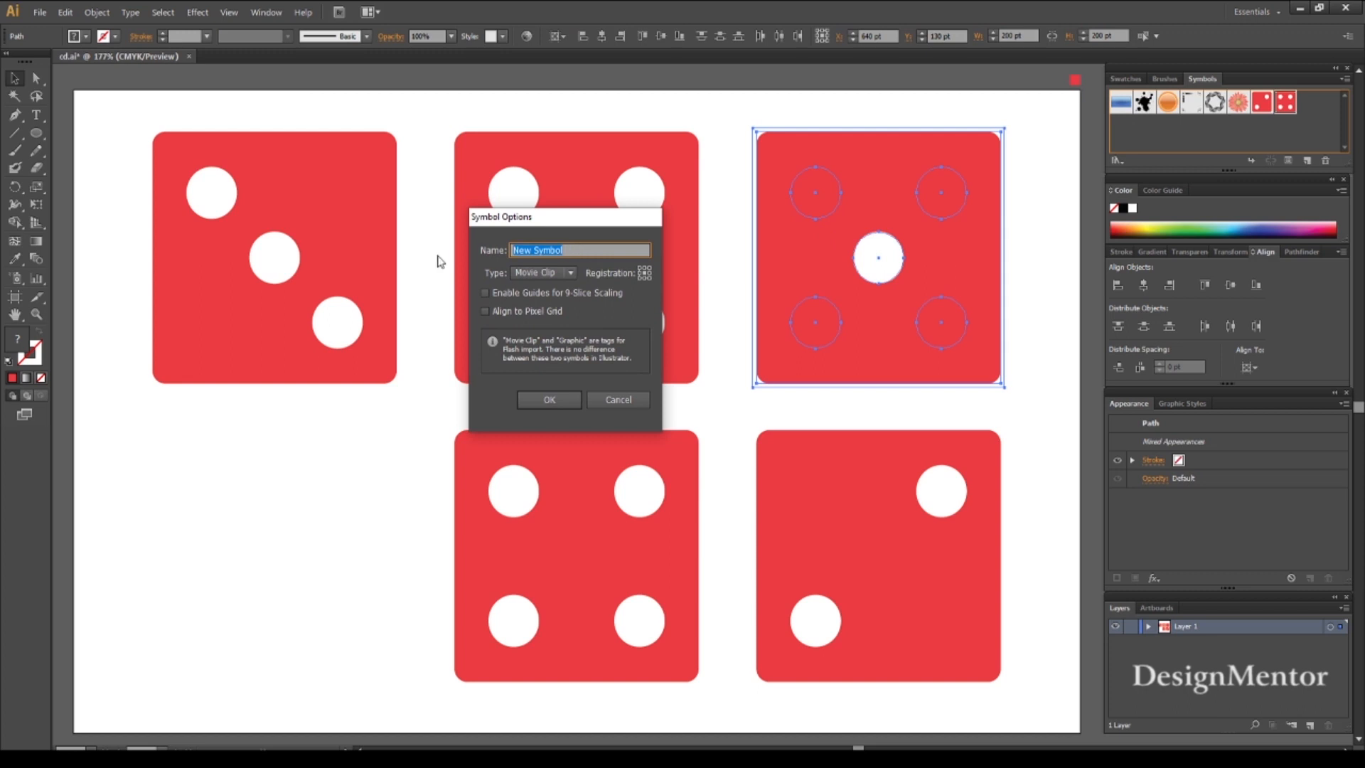
{"action": "key", "text": "Return"}
- Save the complete five-pip die as a symbol named 5
{"action": "left_click_drag", "start_coordinate": [440, 114], "coordinate": [716, 406]}
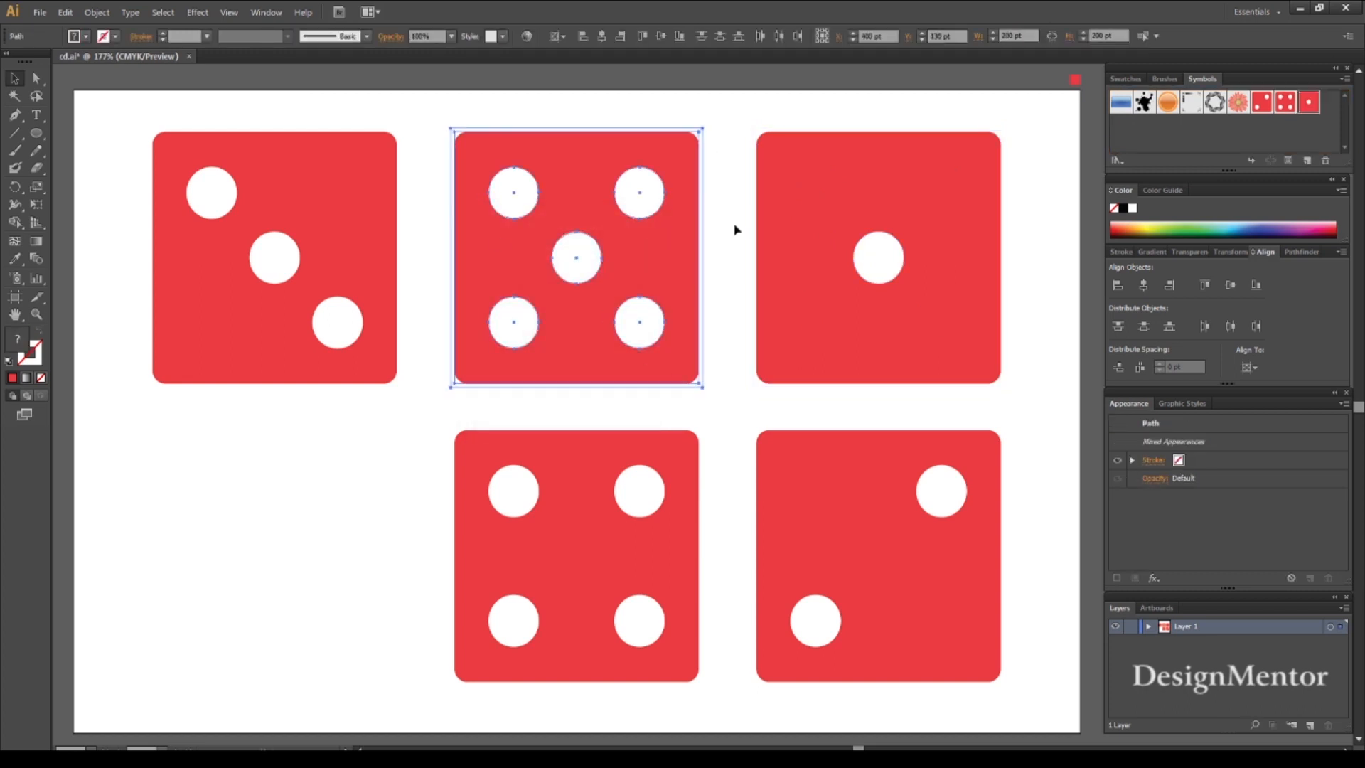
{"action": "left_click_drag", "start_coordinate": [647, 253], "coordinate": [1172, 132]}
{"action": "key", "text": "Return"}
- Save the complete three-pip die as a new symbol
{"action": "left_click_drag", "start_coordinate": [124, 117], "coordinate": [400, 412]}
{"action": "left_click_drag", "start_coordinate": [366, 236], "coordinate": [1183, 130]}
{"action": "key", "text": "Return"}
- Select all five dice on the artboard and delete them
{"action": "left_click_drag", "start_coordinate": [131, 116], "coordinate": [1014, 697]}
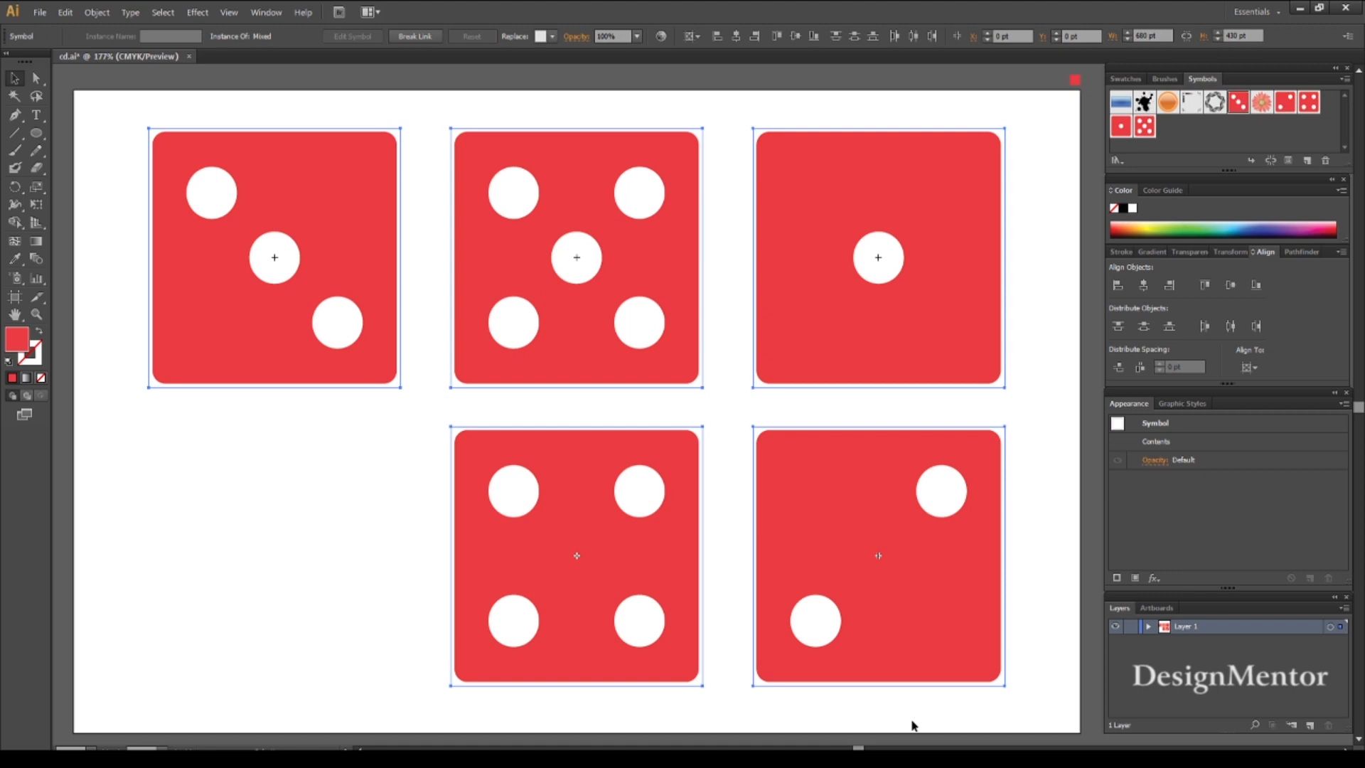
{"action": "left_click", "coordinate": [913, 725]}
{"action": "left_click_drag", "start_coordinate": [126, 119], "coordinate": [1013, 403]}
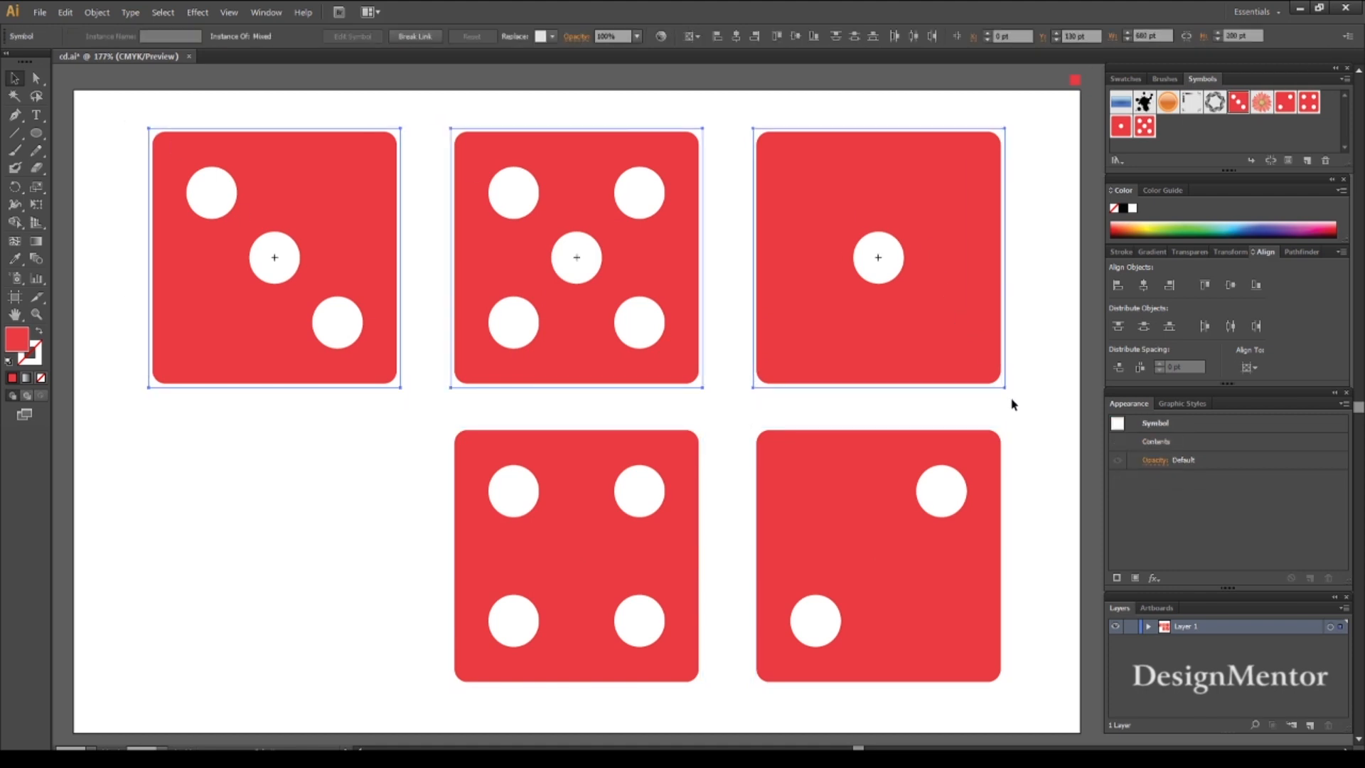
{"action": "left_click", "coordinate": [117, 121]}
{"action": "left_click_drag", "start_coordinate": [110, 118], "coordinate": [1005, 717]}
{"action": "key", "text": "Delete"}
- Create a red square of 200 by 200 pt with the Rectangle tool
{"action": "left_click", "coordinate": [36, 135]}
{"action": "left_click_drag", "start_coordinate": [36, 138], "coordinate": [84, 137]}
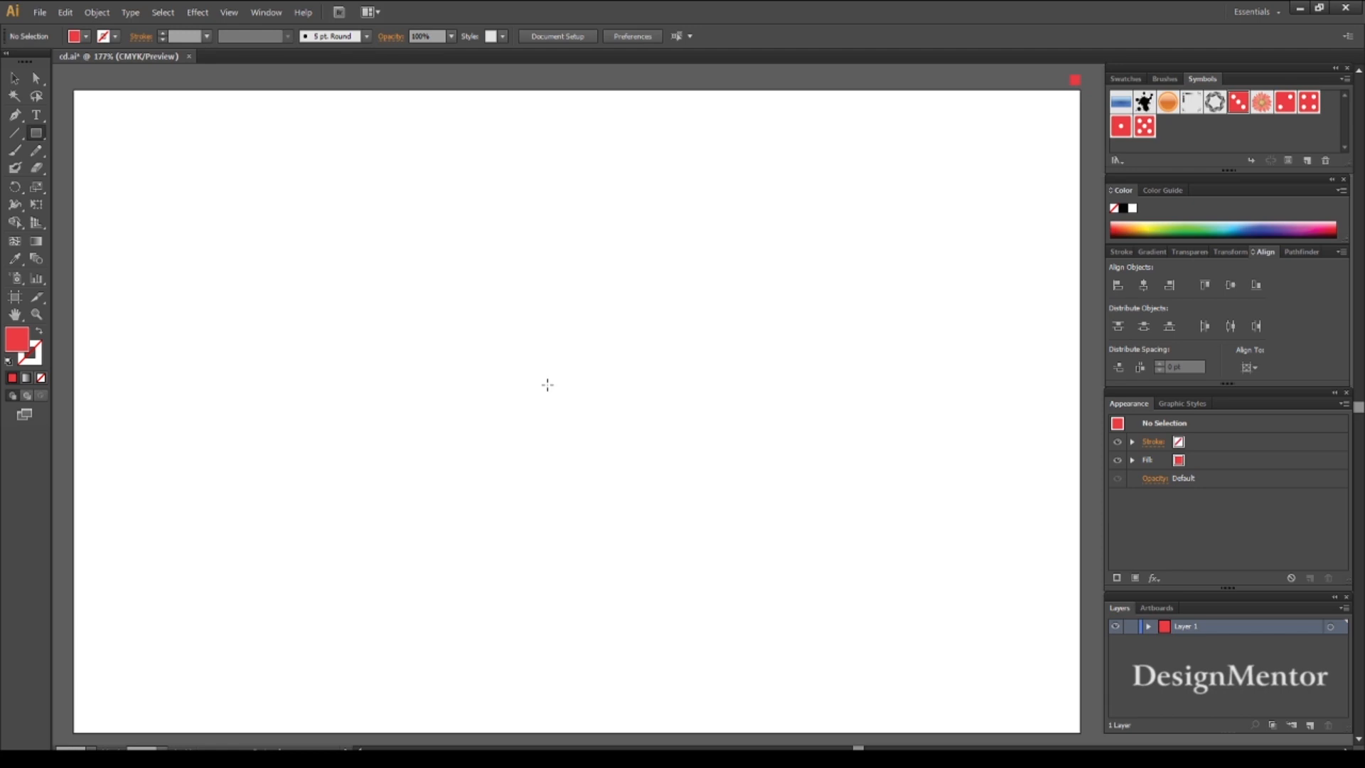
{"action": "left_click", "coordinate": [547, 385]}
{"action": "type", "text": "200"}
{"action": "key", "text": "Tab"}
{"action": "type", "text": "200"}
{"action": "key", "text": "Return"}
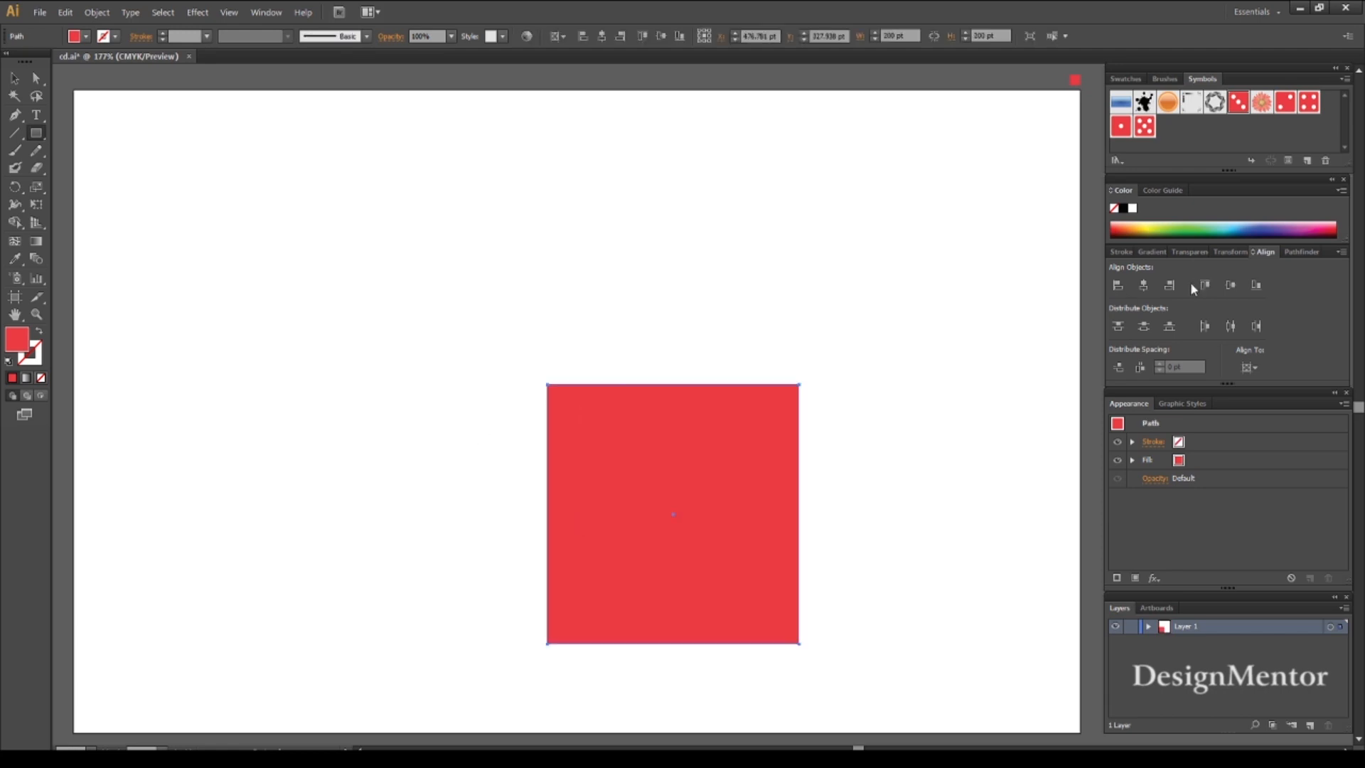
- Centre the red square horizontally and vertically on the artboard
{"action": "left_click", "coordinate": [1142, 284]}
{"action": "left_click", "coordinate": [1231, 284]}
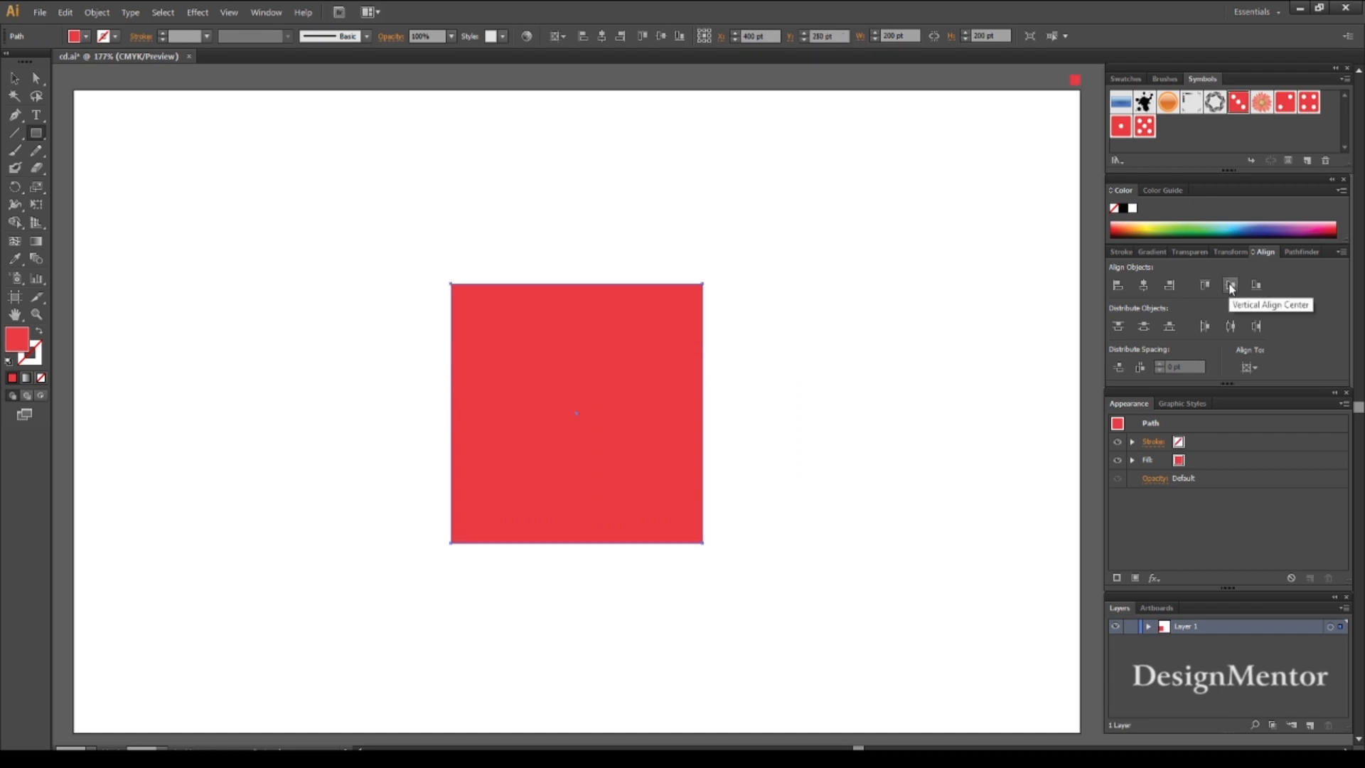
{"action": "left_click", "coordinate": [1126, 79]}
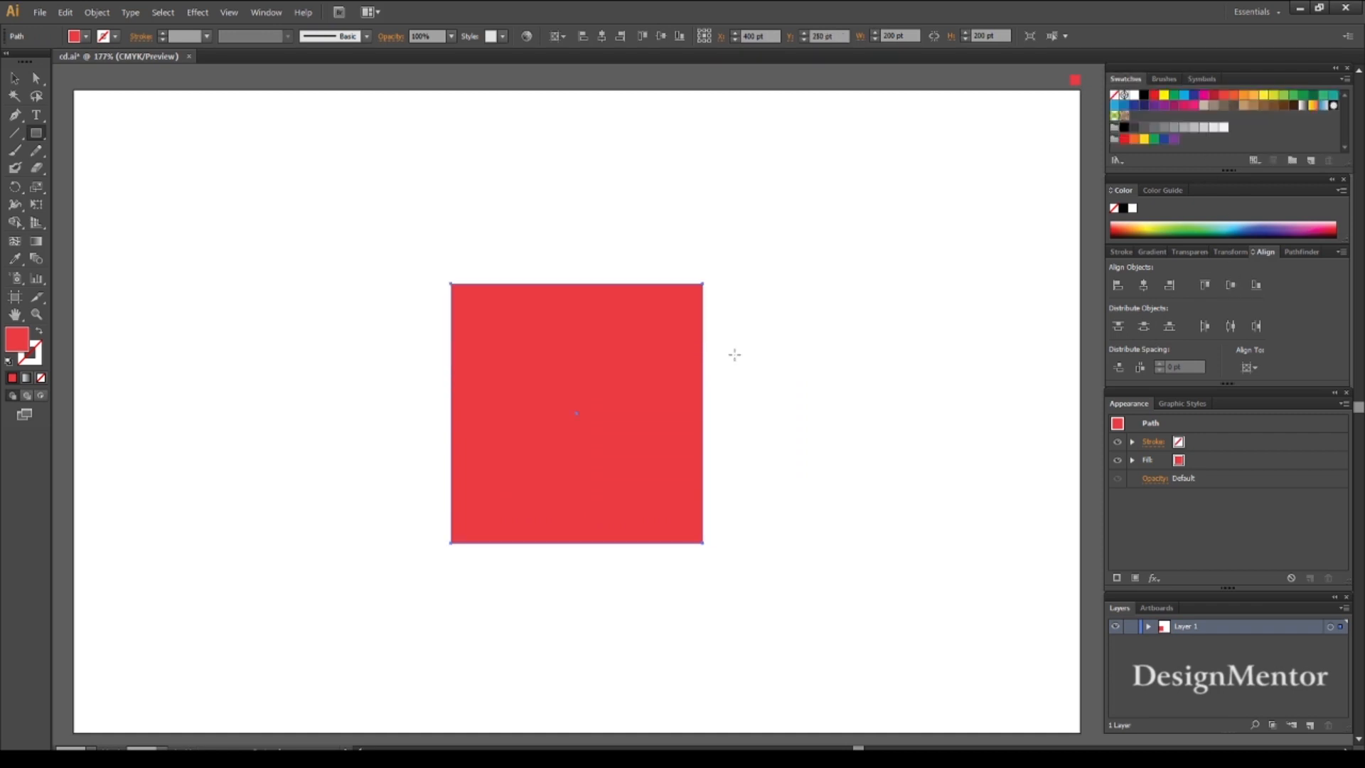
- Apply the 3D Extrude & Bevel effect to the square with a 200 pt extrude depth and preview it
{"action": "key", "text": "v"}
{"action": "left_click", "coordinate": [198, 13]}
{"action": "mouse_move", "coordinate": [213, 96]}
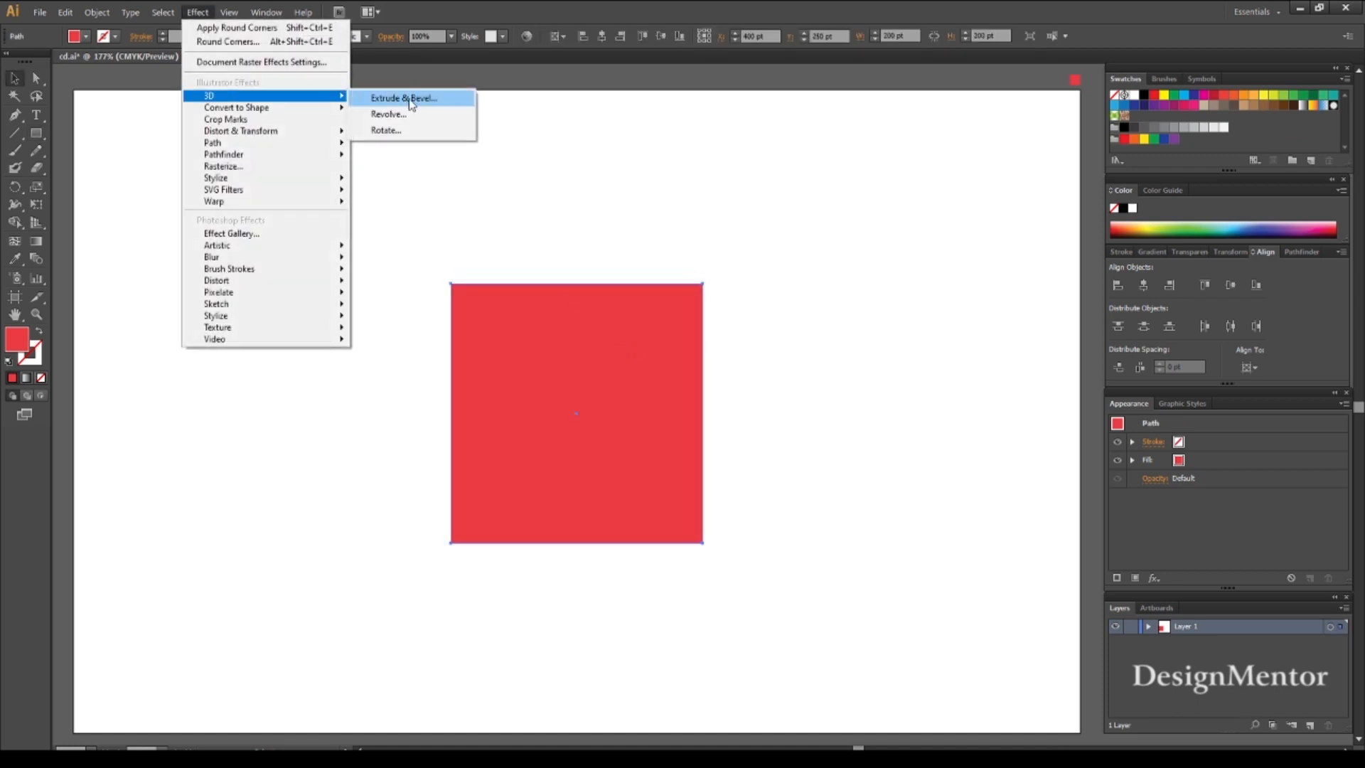
{"action": "left_click", "coordinate": [409, 99]}
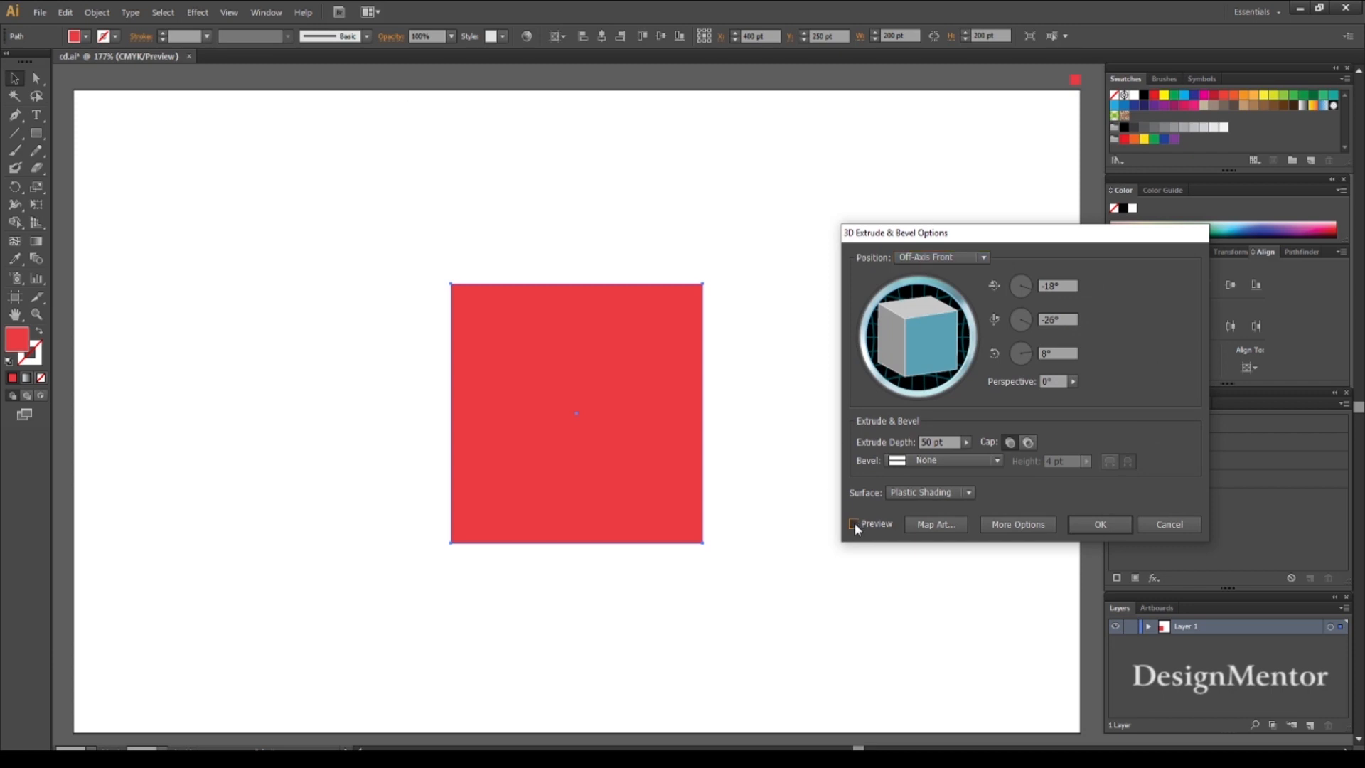
{"action": "left_click", "coordinate": [853, 523]}
{"action": "double_click", "coordinate": [945, 442]}
{"action": "type", "text": "200"}
{"action": "left_click", "coordinate": [853, 524]}
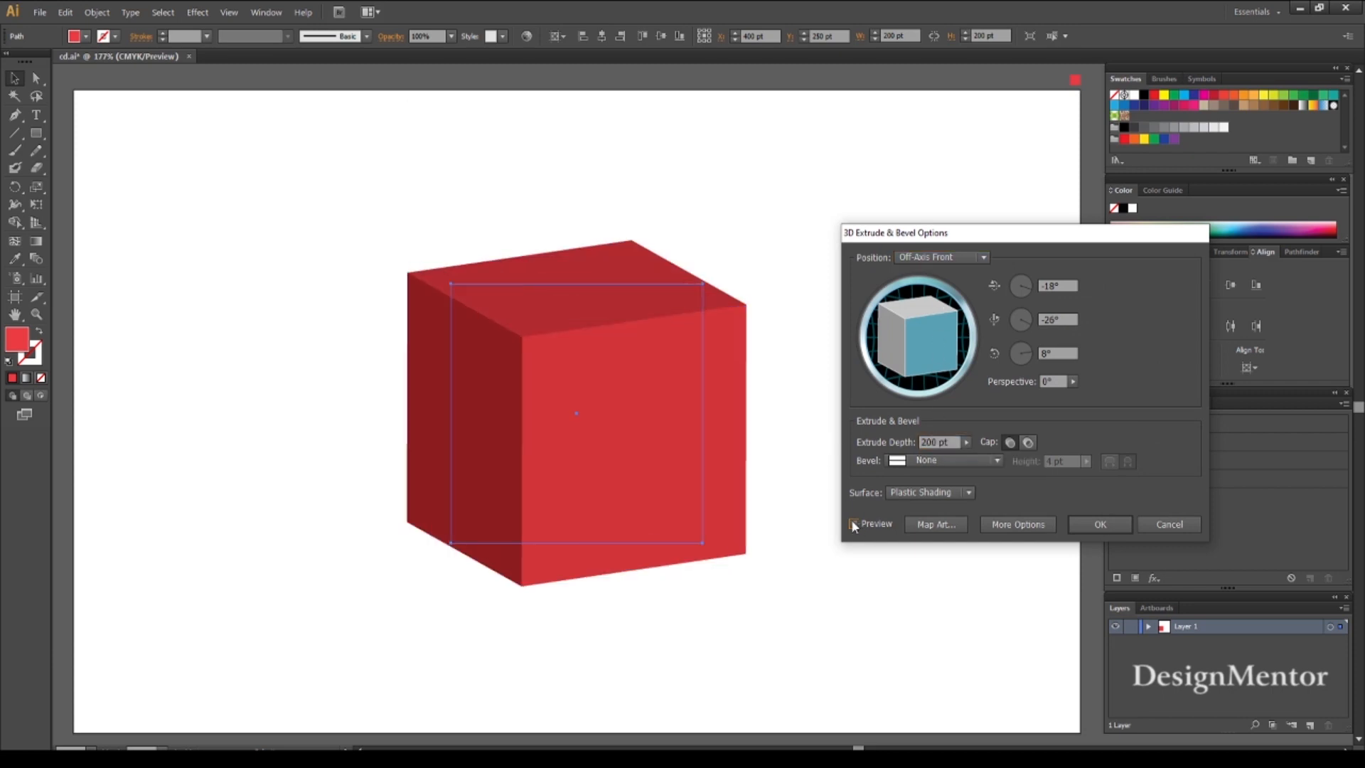
- Set the cube's rotation to -51° around X, -42° around Y and 54° around Z, and preview it
{"action": "left_click", "coordinate": [1058, 286]}
{"action": "type", "text": "-51"}
{"action": "key", "text": "Tab"}
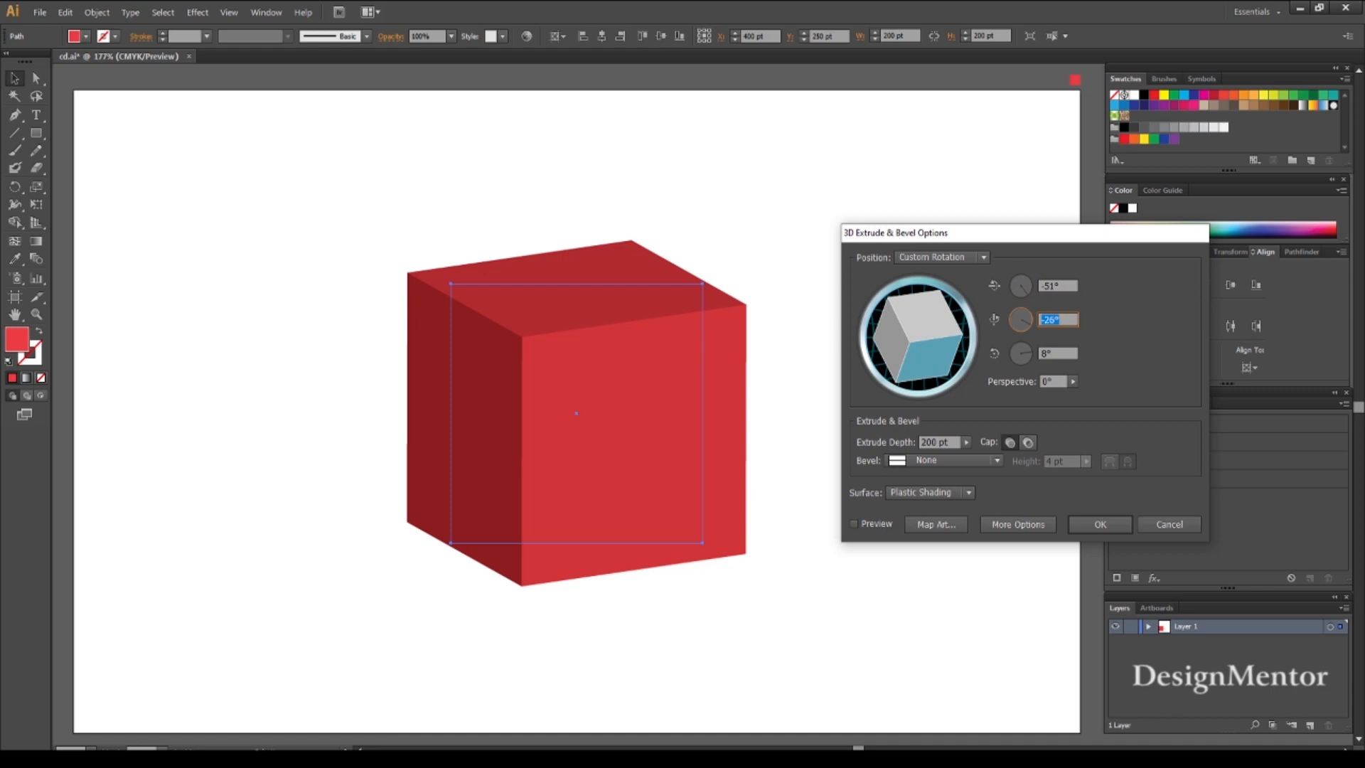
{"action": "type", "text": "-4"}
{"action": "key", "text": "Tab"}
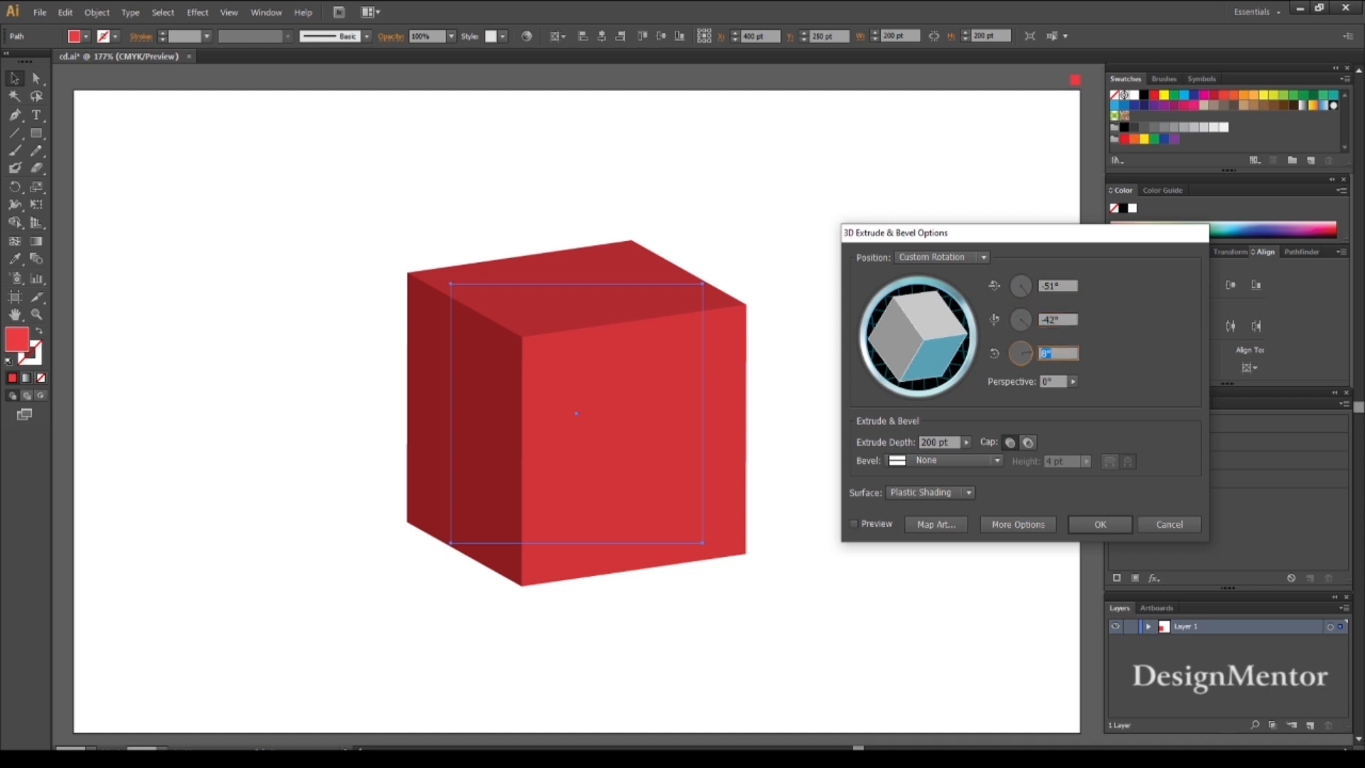
{"action": "type", "text": "54"}
{"action": "left_click", "coordinate": [853, 524]}
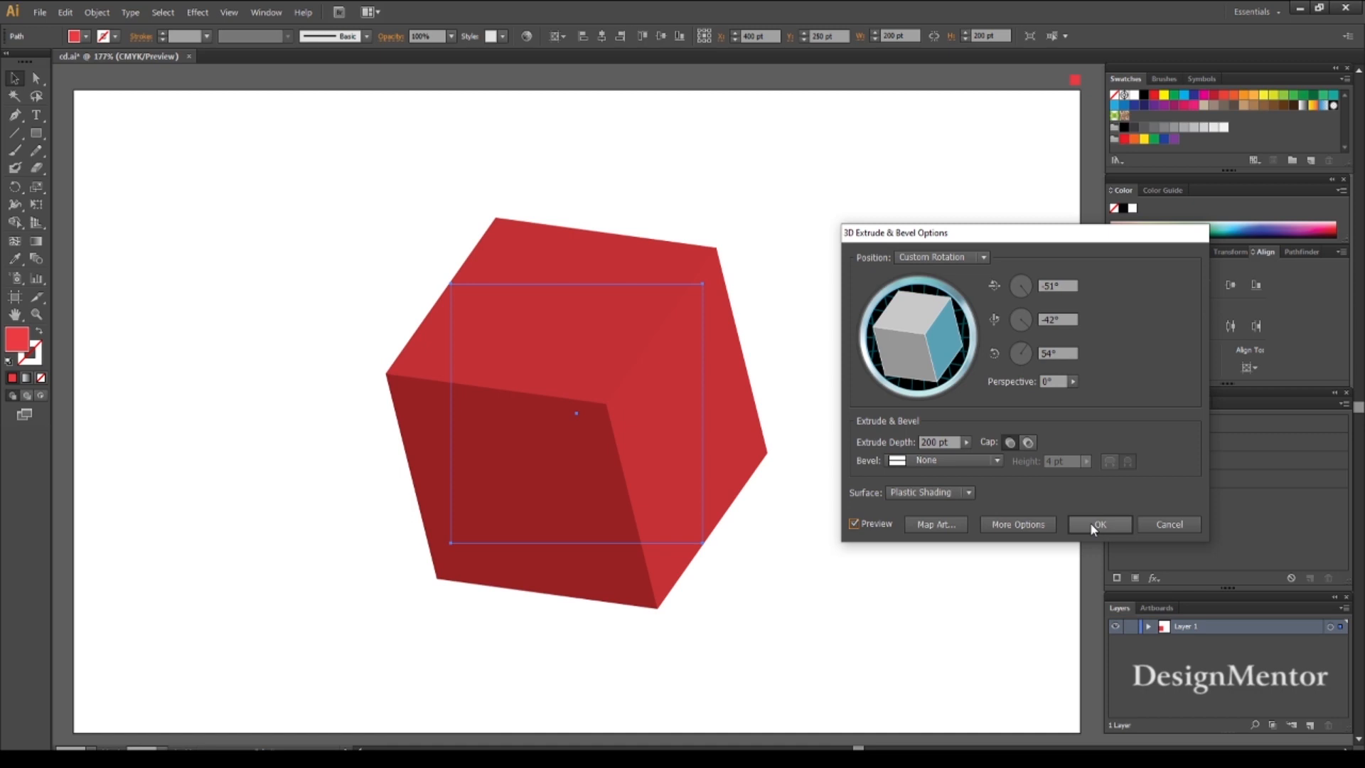
- Open the Map Art settings for the cube and enable Invisible Geometry, keeping surface 1 of 6 current
{"action": "left_click", "coordinate": [948, 524]}
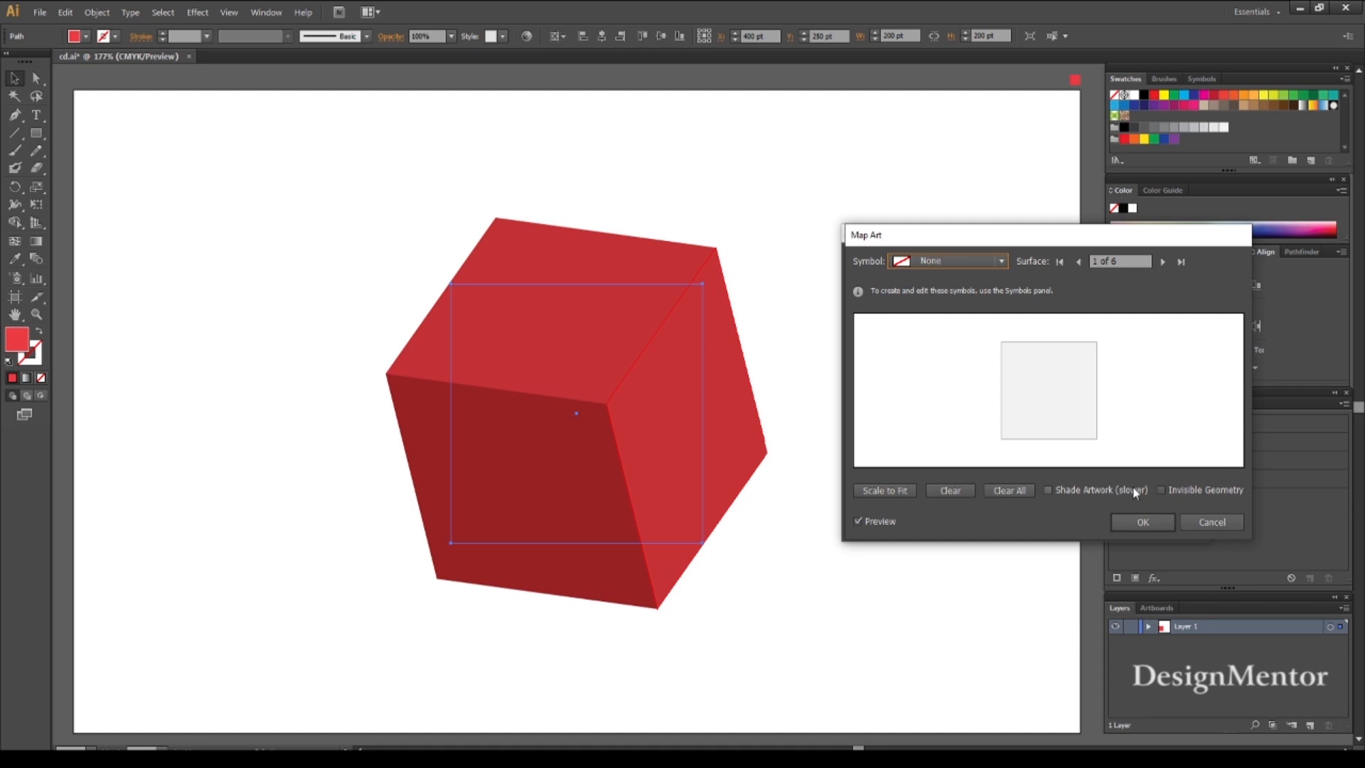
{"action": "left_click", "coordinate": [1160, 490]}
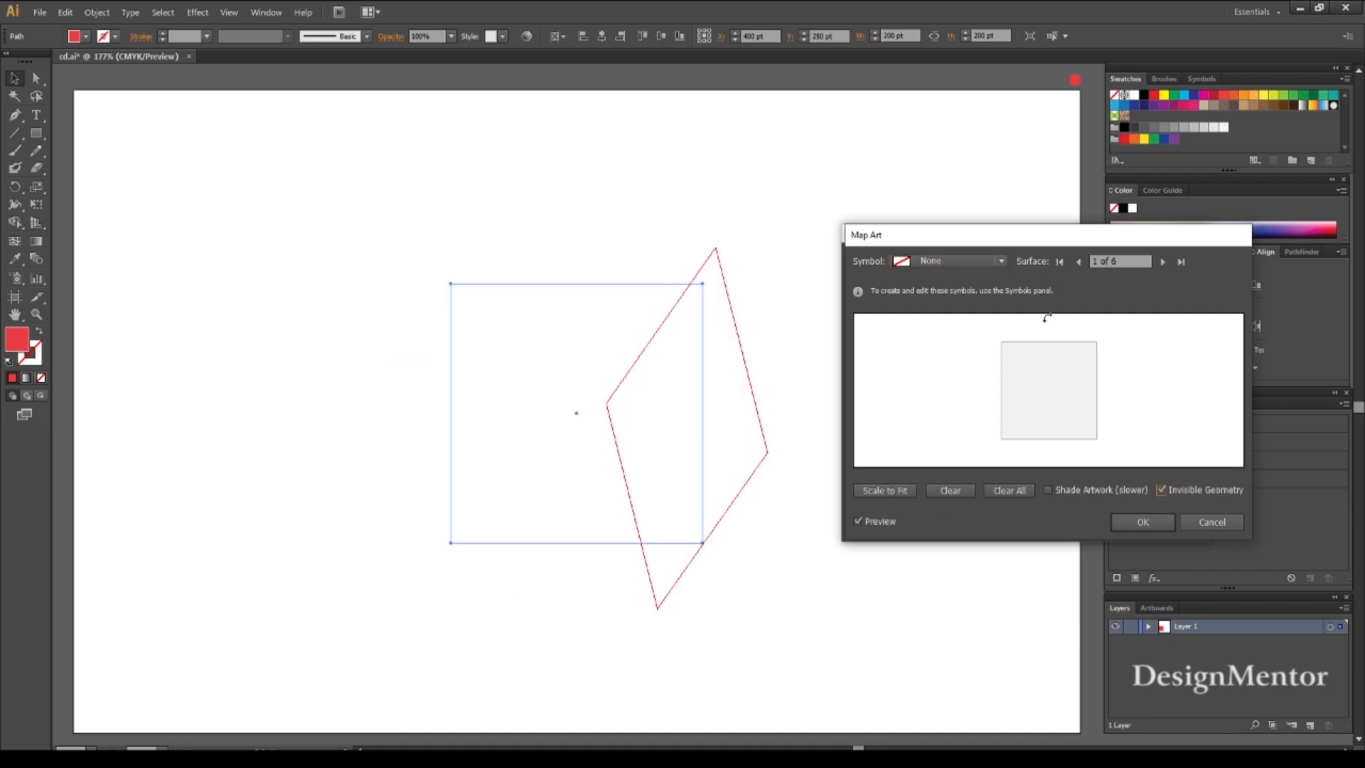
{"action": "left_click", "coordinate": [1162, 261]}
{"action": "left_click", "coordinate": [1079, 261]}
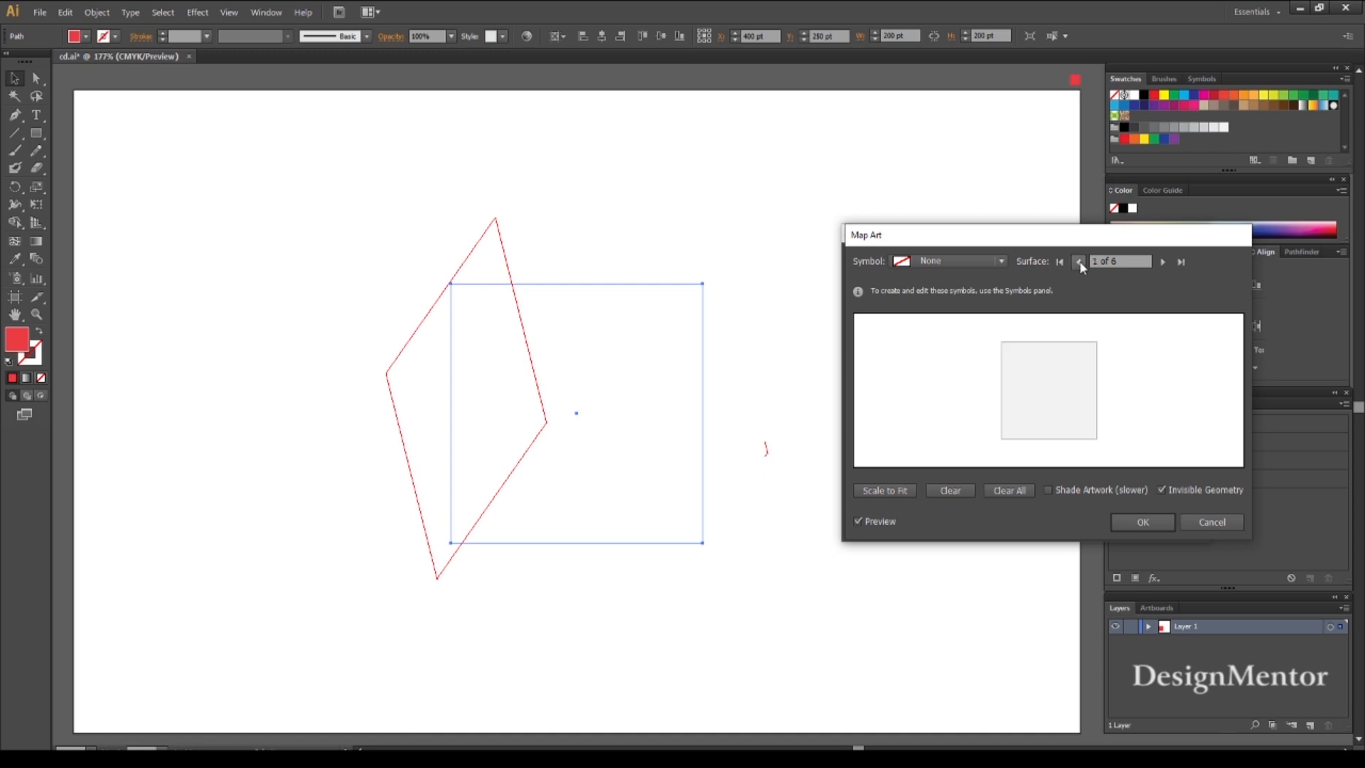
- Map the symbol 5 onto surface 1 of the cube and proceed to surface 2
{"action": "left_click", "coordinate": [945, 260]}
{"action": "left_click", "coordinate": [943, 455]}
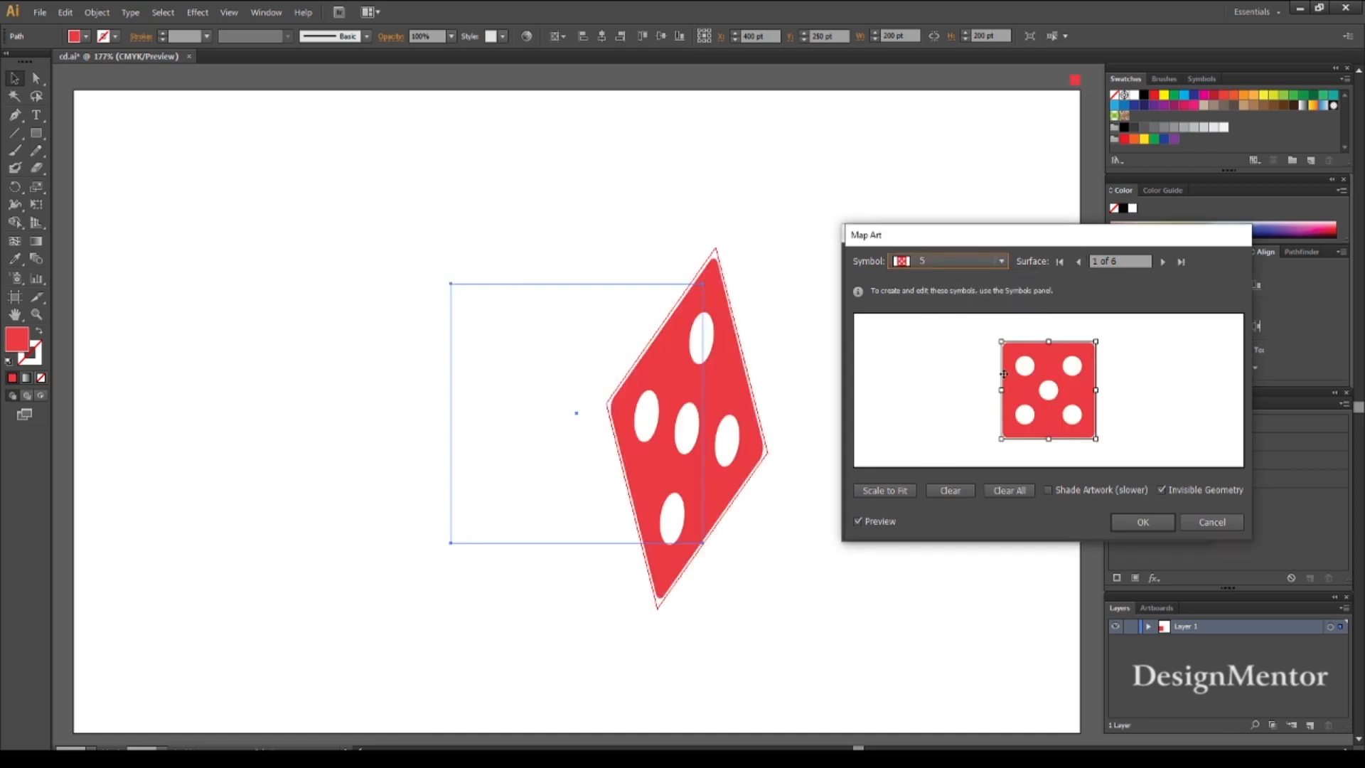
{"action": "left_click", "coordinate": [1163, 261]}
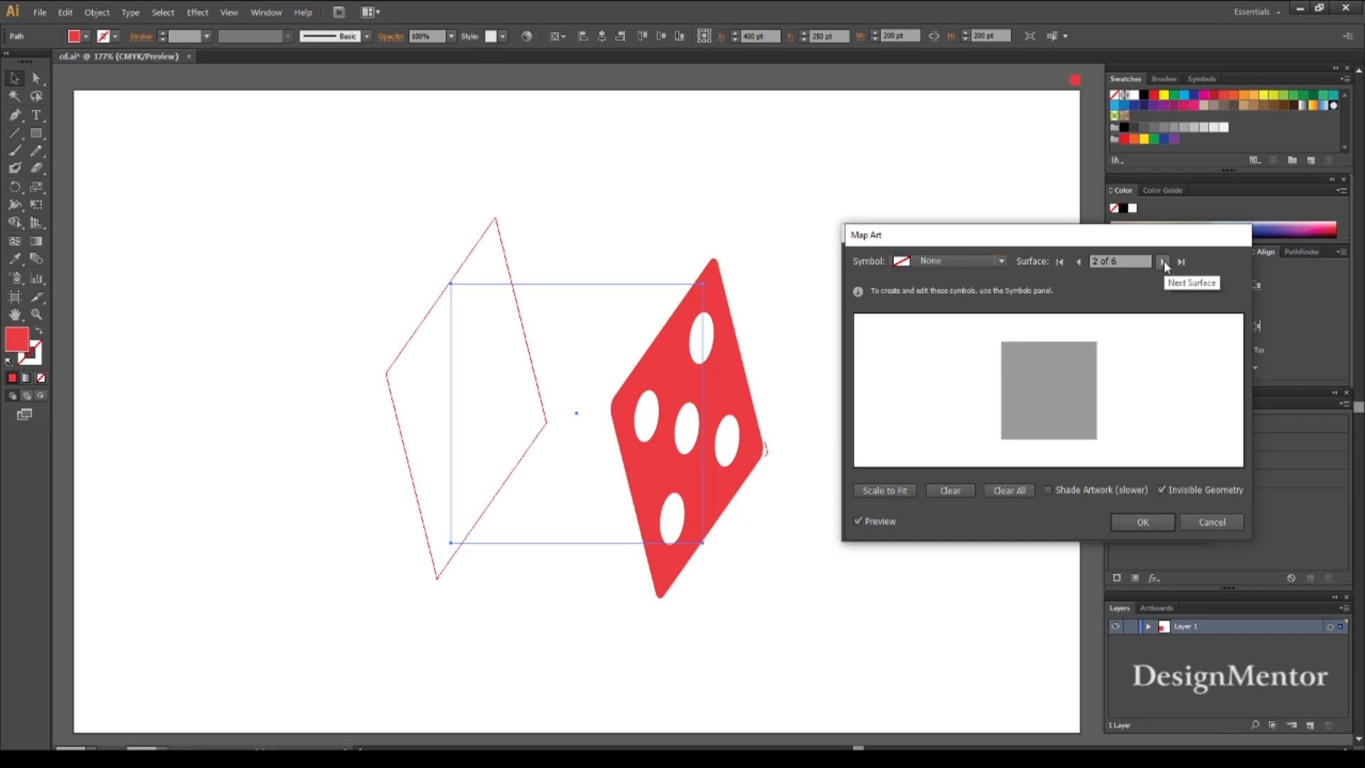
- Map the symbol 3 onto surface 5 of the cube and rotate the artwork 90° so its diagonal runs the other way
{"action": "left_click", "coordinate": [1162, 261]}
{"action": "left_click", "coordinate": [1163, 262]}
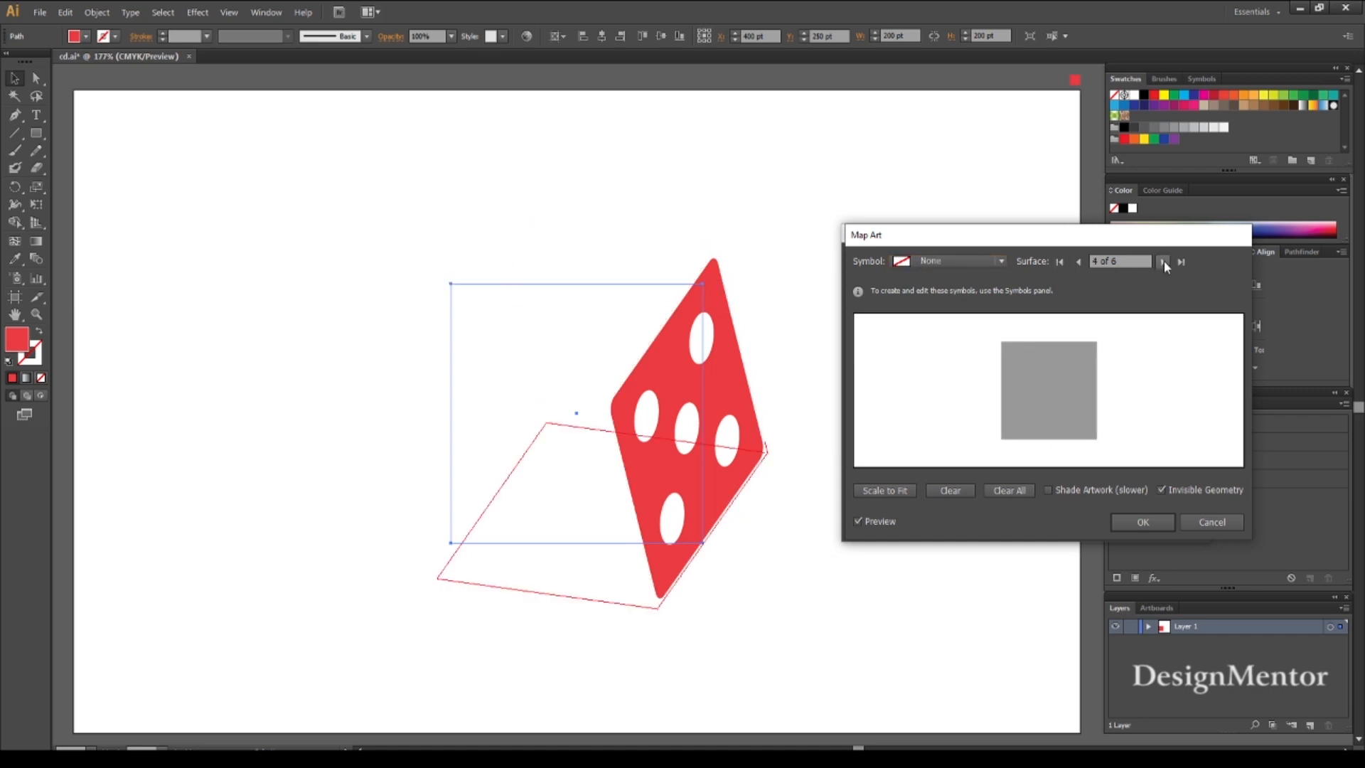
{"action": "left_click", "coordinate": [1163, 262]}
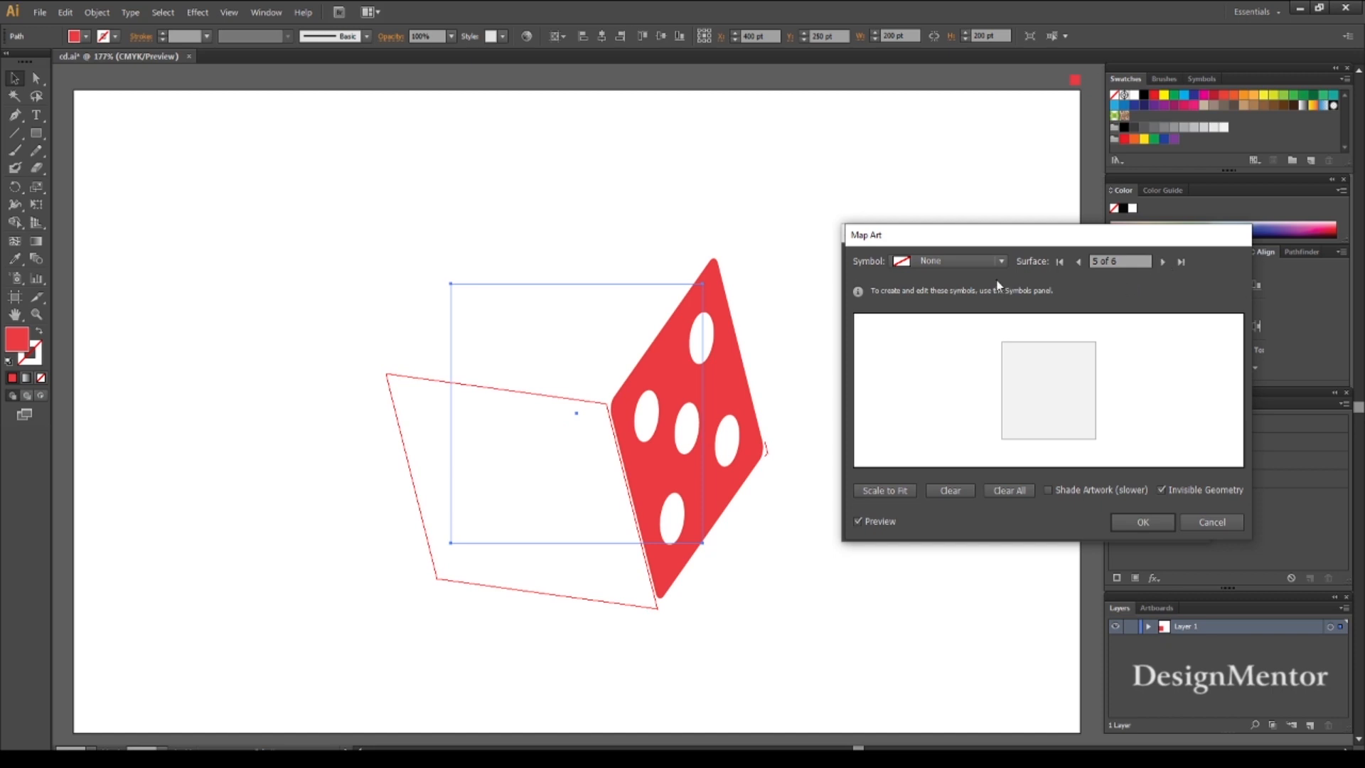
{"action": "left_click", "coordinate": [960, 261]}
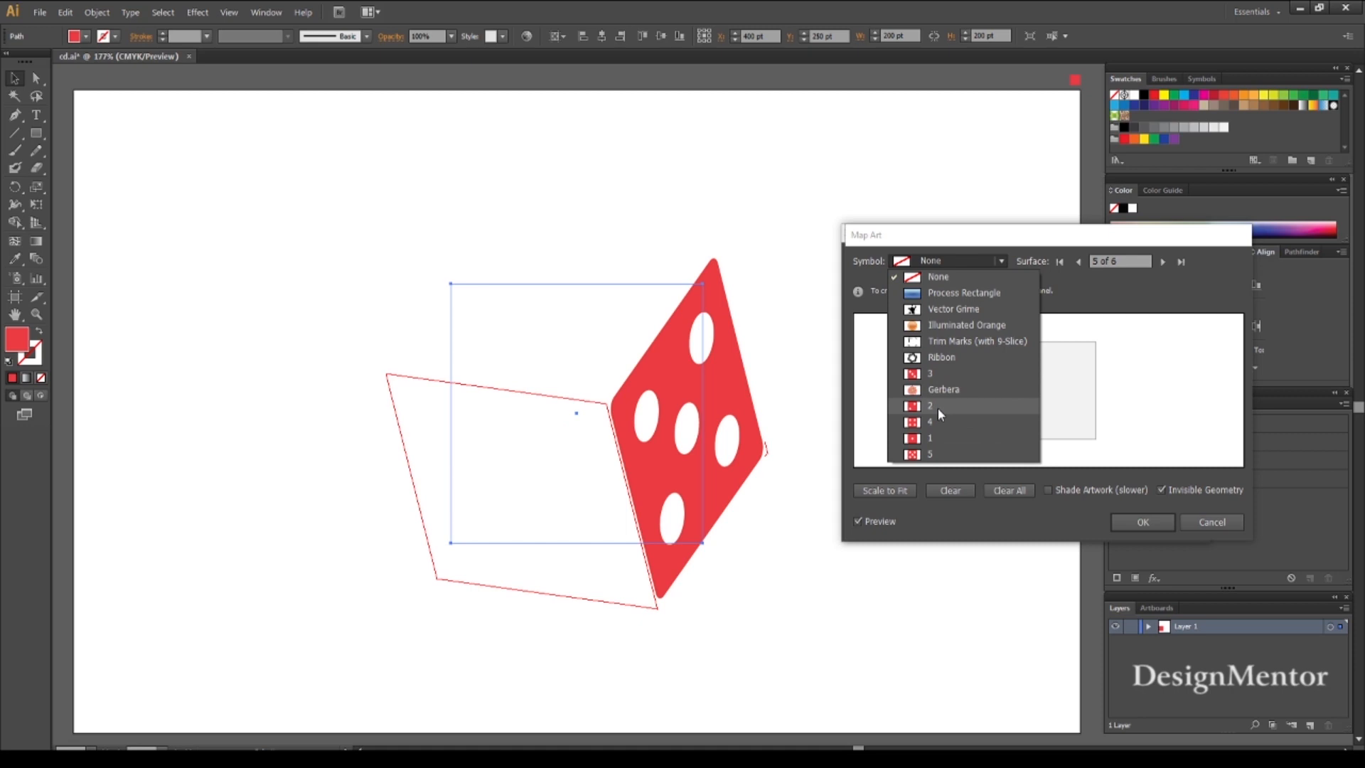
{"action": "left_click", "coordinate": [932, 373]}
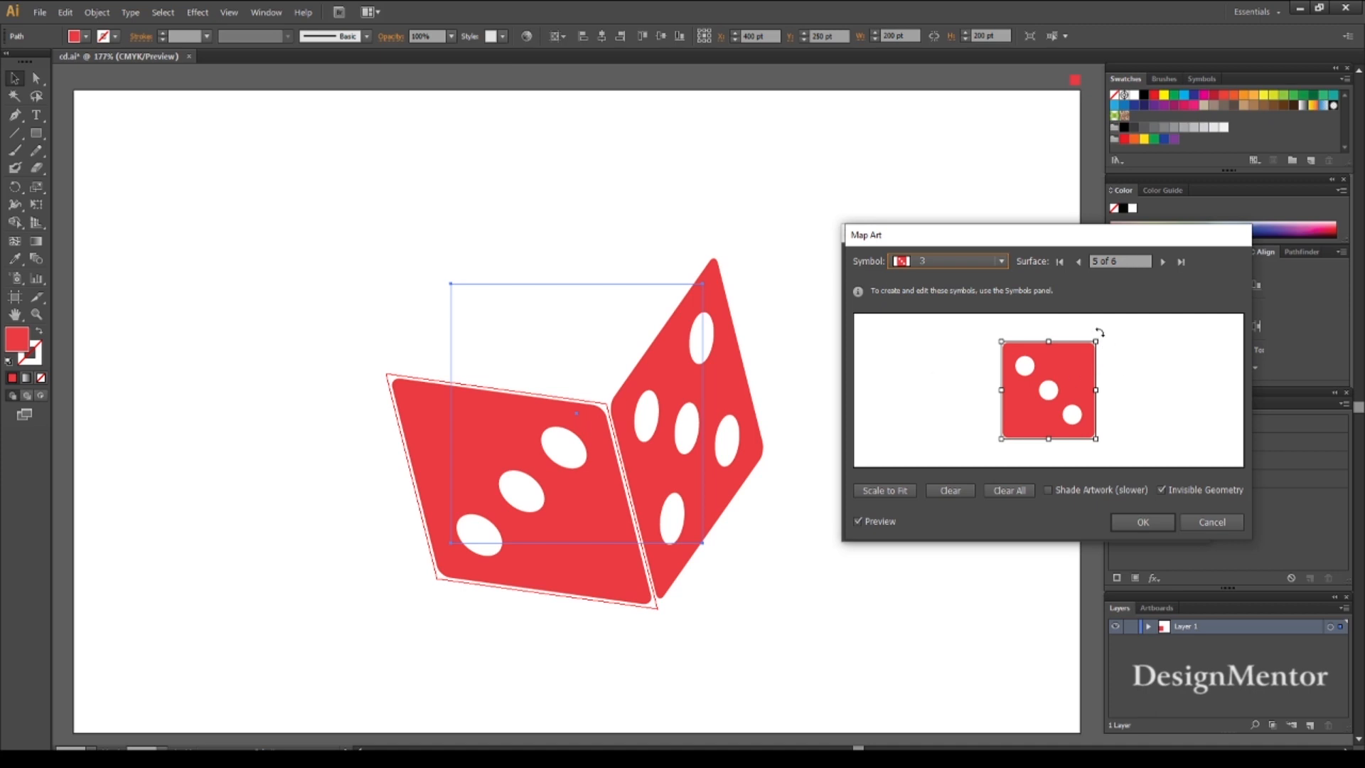
{"action": "left_click_drag", "start_coordinate": [1098, 334], "coordinate": [1140, 434]}
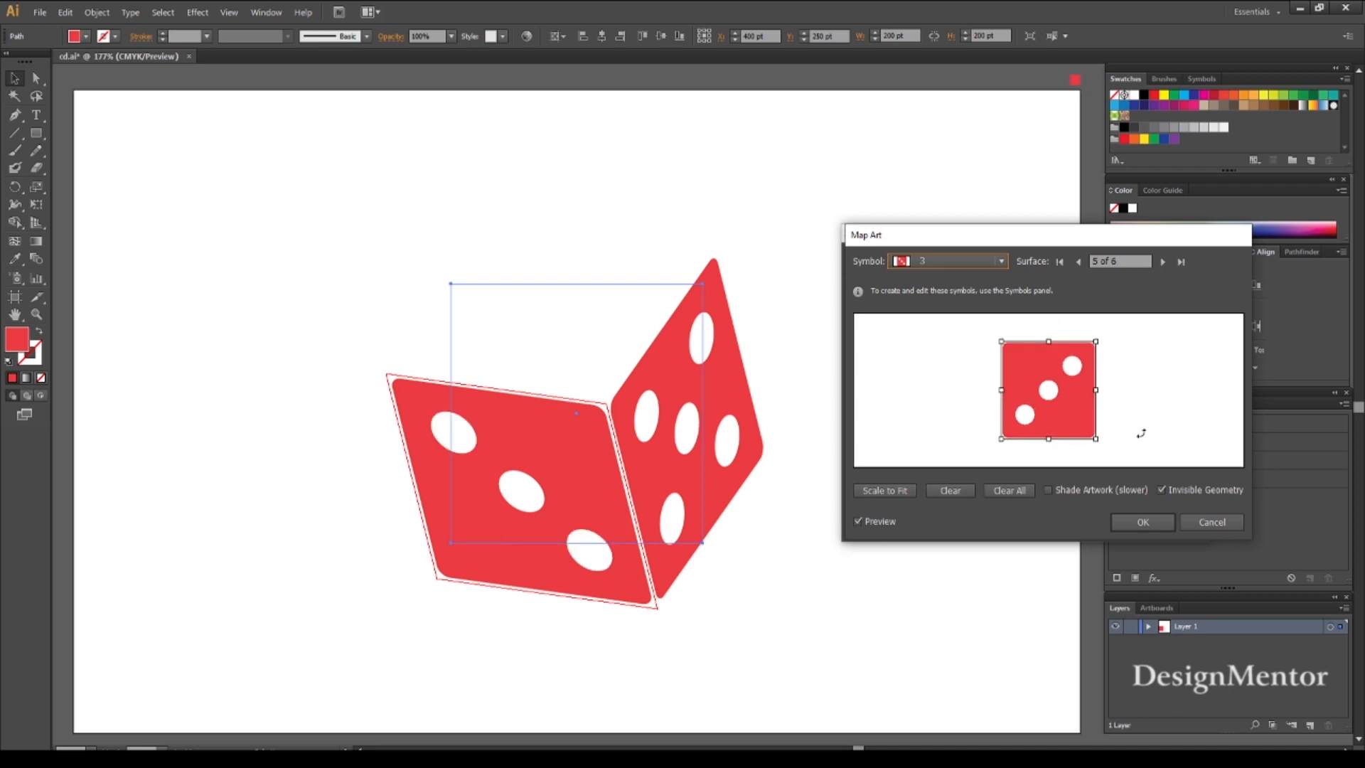
- Map the symbol 1 onto surface 6, apply the artwork and the 3D effect, and deselect the die
{"action": "left_click", "coordinate": [1162, 262]}
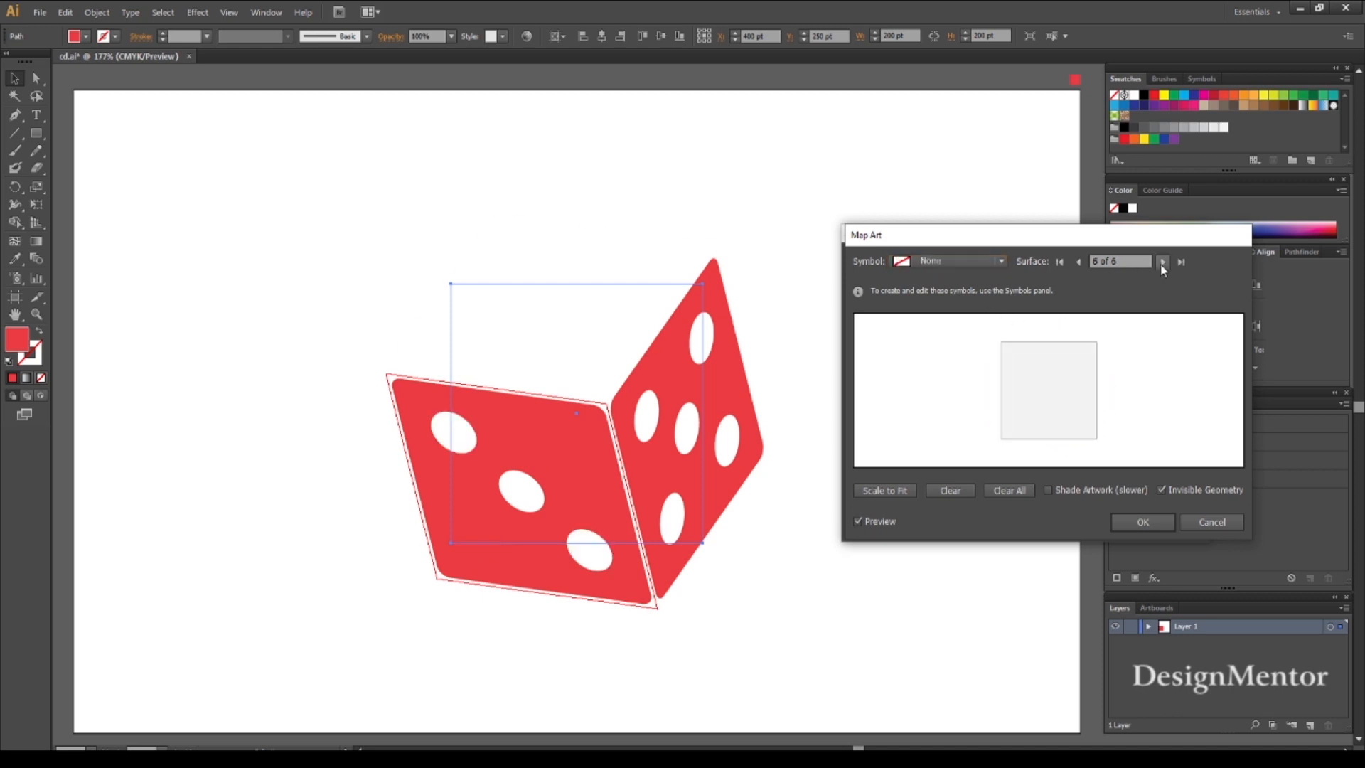
{"action": "left_click", "coordinate": [945, 262]}
{"action": "left_click", "coordinate": [936, 434]}
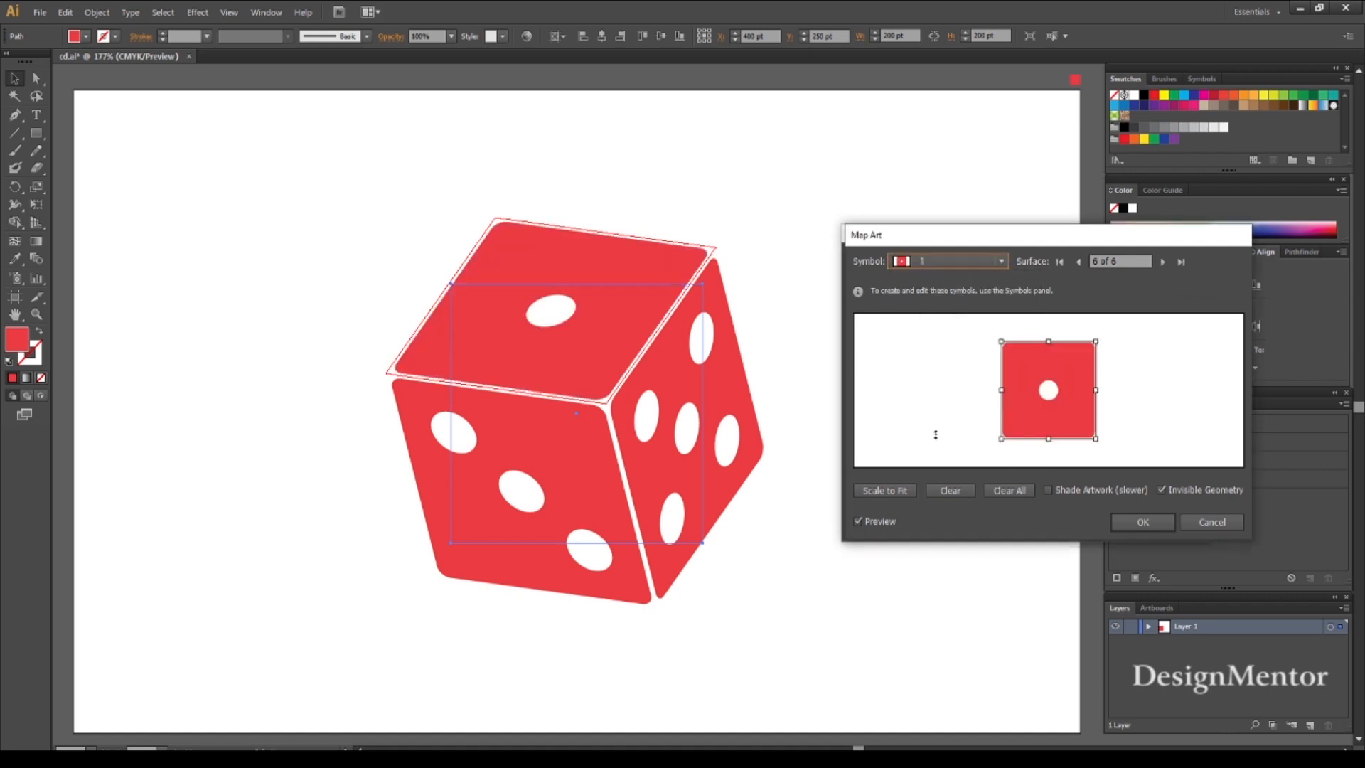
{"action": "left_click", "coordinate": [1140, 524]}
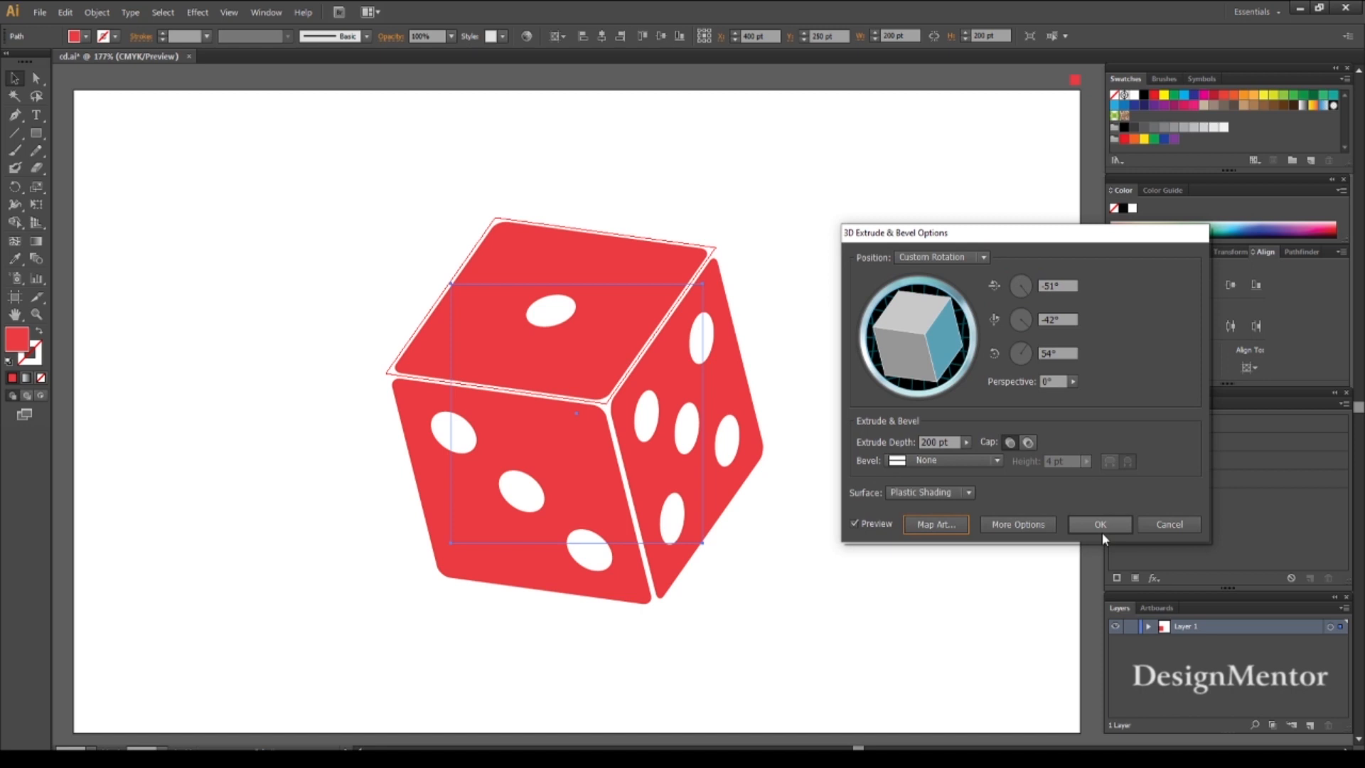
{"action": "left_click", "coordinate": [1103, 528]}
{"action": "left_click", "coordinate": [901, 492]}
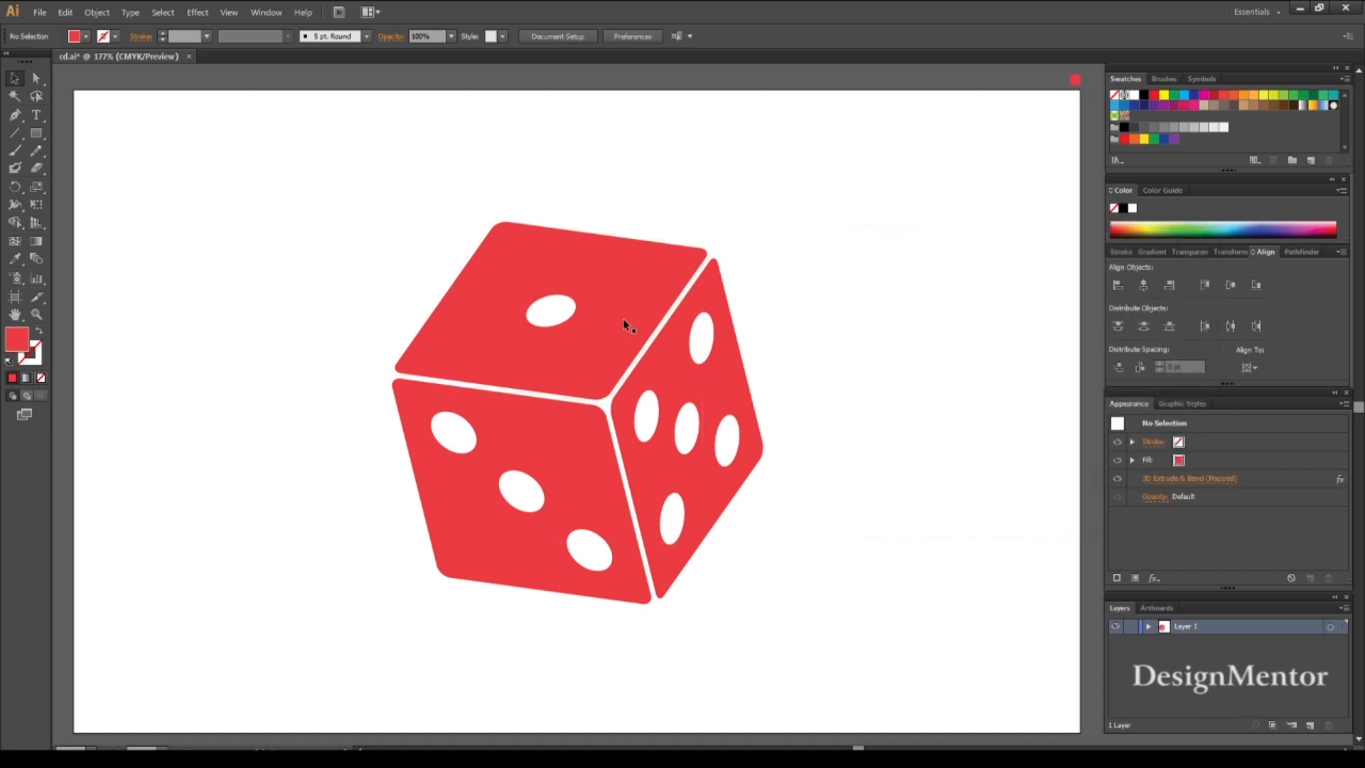
- Move the finished die straight down the artboard to a Y position of 340 pt
{"action": "left_click_drag", "start_coordinate": [360, 202], "coordinate": [781, 622]}
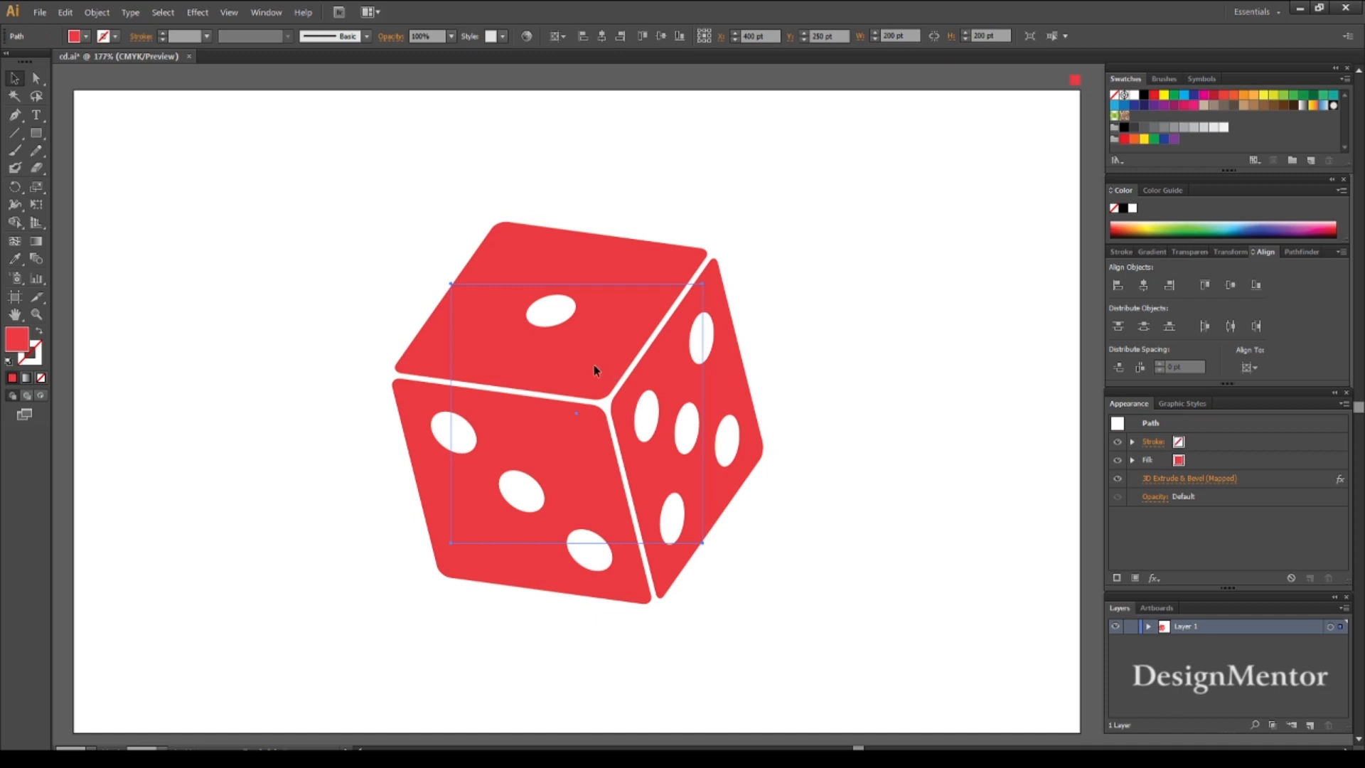
{"action": "key", "text": "Down"}
{"action": "key", "text": "Down"}
{"action": "key", "text": "Down"}
{"action": "key", "text": "Down"}
{"action": "key", "text": "Down"}
{"action": "key", "text": "Down"}
{"action": "key", "text": "Down"}
{"action": "key", "text": "Down"}
{"action": "key", "text": "Down"}
{"action": "key", "text": "Down"}
{"action": "key", "text": "Down"}
{"action": "key", "text": "Down"}
{"action": "key", "text": "Down"}
{"action": "key", "text": "Down"}
{"action": "key", "text": "Down"}
{"action": "key", "text": "Down"}
{"action": "key", "text": "Down"}
{"action": "key", "text": "Down"}
{"action": "key", "text": "Down"}
{"action": "key", "text": "Down"}
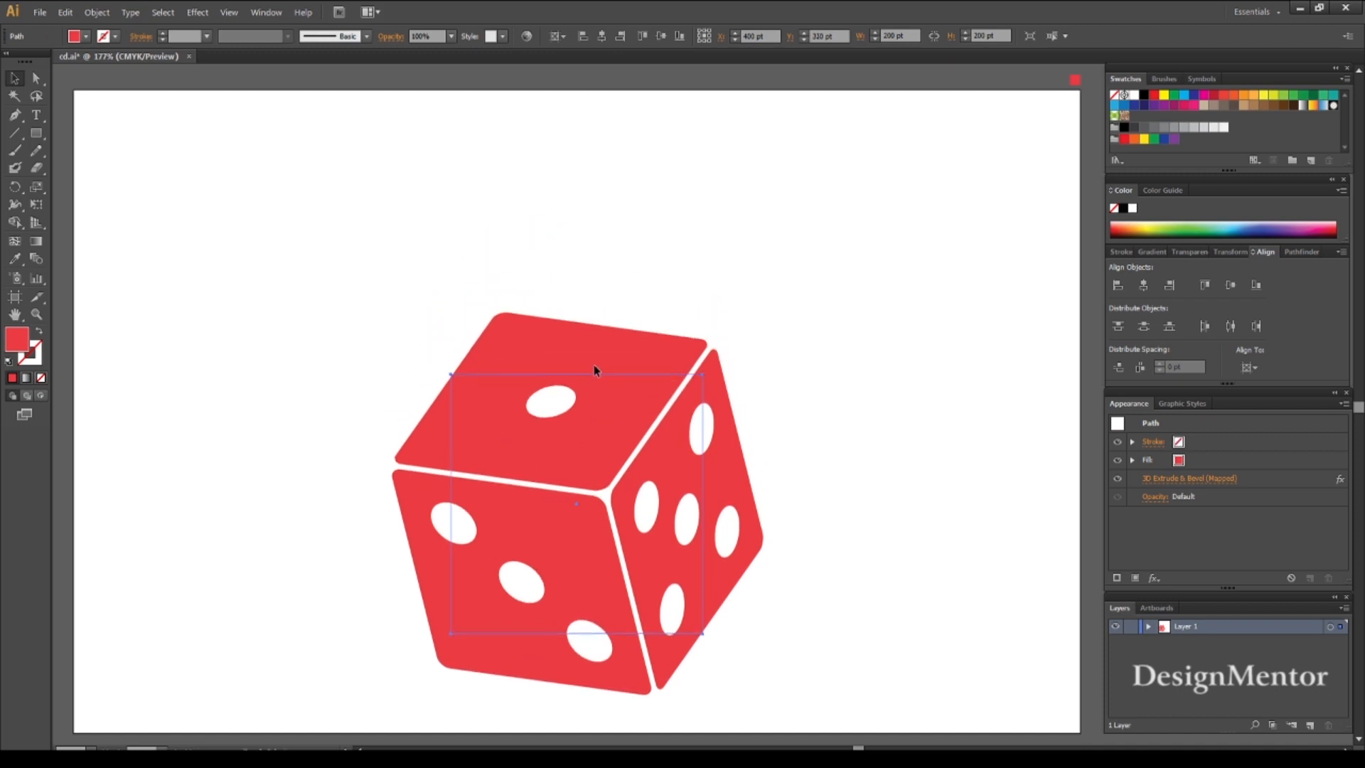
{"action": "key", "text": "Down"}
{"action": "key", "text": "Down"}
{"action": "key", "text": "Down"}
{"action": "key", "text": "Down"}
{"action": "key", "text": "Down"}
{"action": "key", "text": "Down"}
{"action": "key", "text": "Down"}
{"action": "key", "text": "Down"}
{"action": "key", "text": "Down"}
{"action": "key", "text": "Down"}
{"action": "key", "text": "Down"}
{"action": "key", "text": "Down"}
{"action": "key", "text": "Down"}
{"action": "key", "text": "Down"}
{"action": "key", "text": "Down"}
{"action": "key", "text": "Down"}
{"action": "key", "text": "Down"}
{"action": "key", "text": "Down"}
{"action": "key", "text": "Down"}
{"action": "key", "text": "Down"}
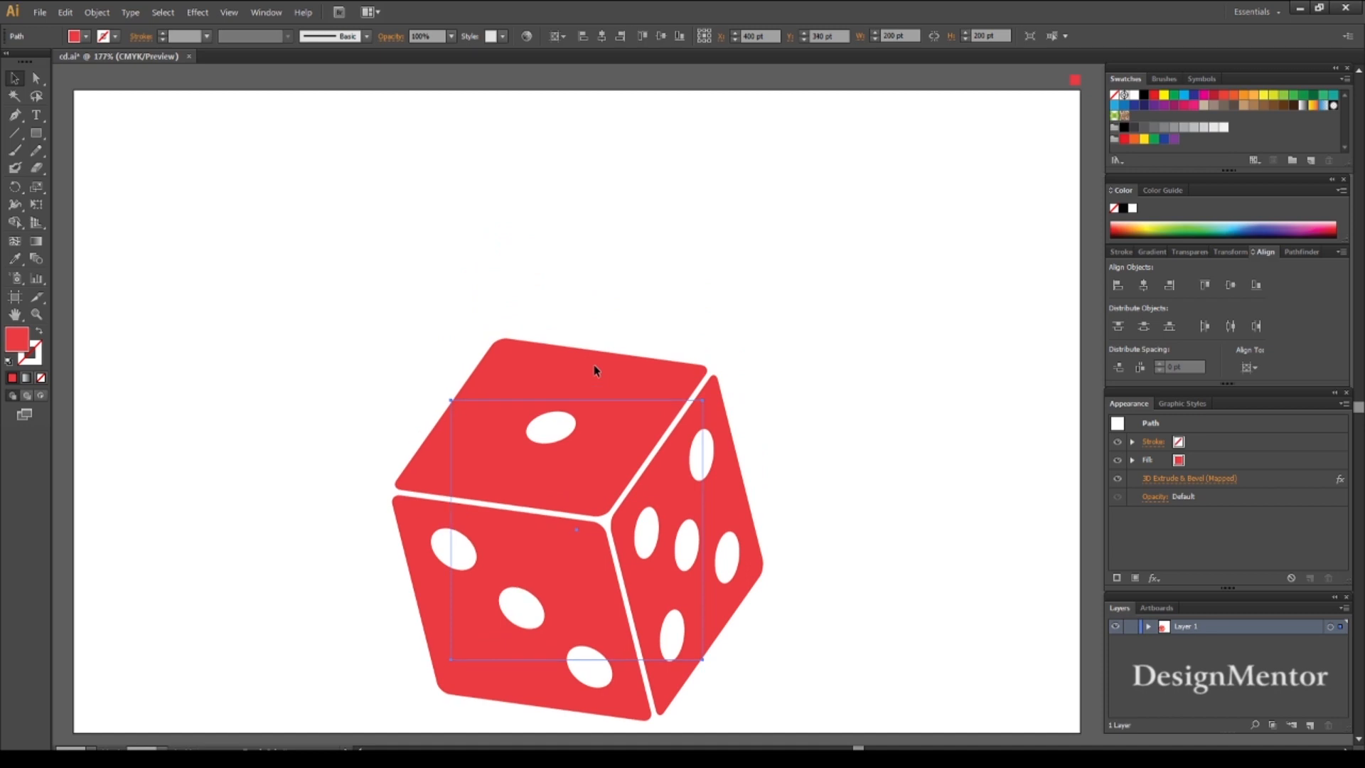
- Create a 200 by 200 pt red square above the die, overlapping its upper face
{"action": "left_click", "coordinate": [766, 310]}
{"action": "left_click", "coordinate": [35, 133]}
{"action": "left_click", "coordinate": [491, 204]}
{"action": "left_click", "coordinate": [630, 499]}
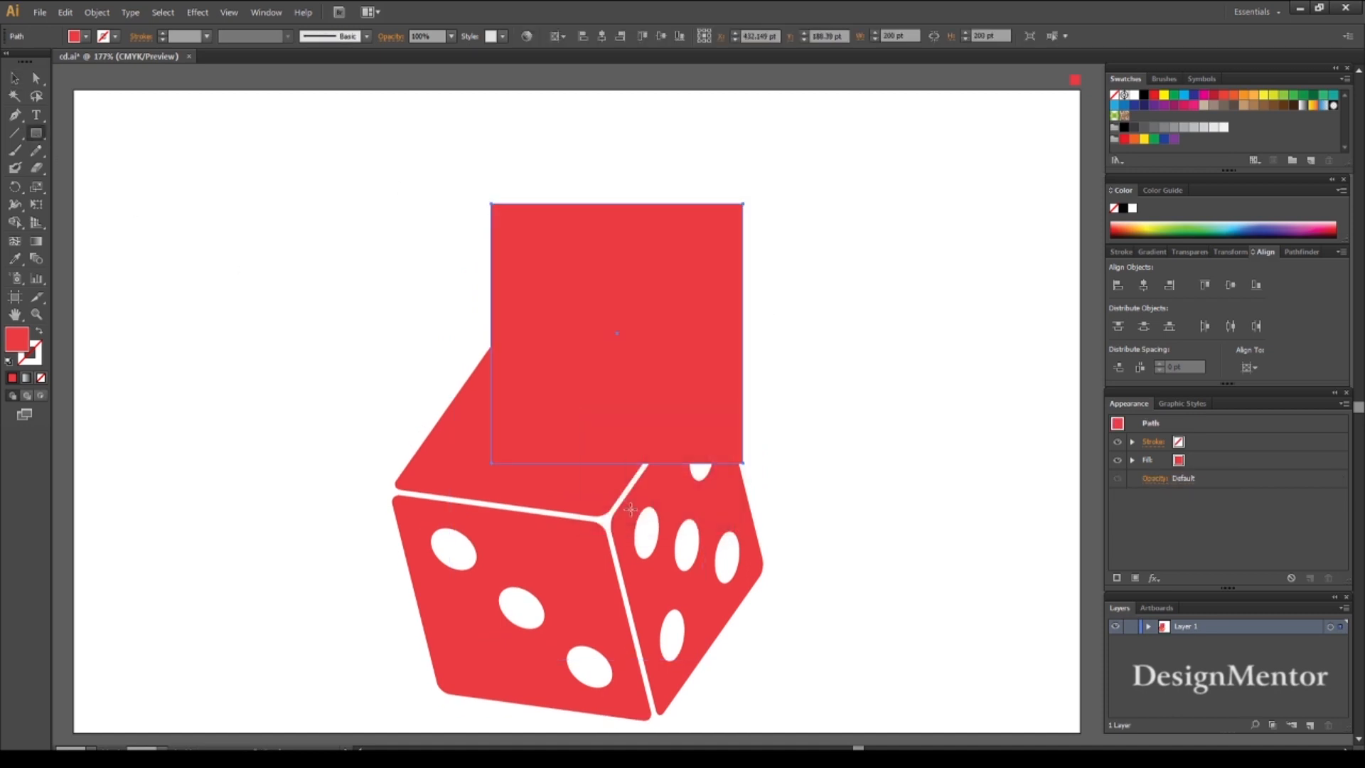
- Apply the 3D Extrude & Bevel effect to the new square with preview on and a 200 pt extrude depth
{"action": "left_click", "coordinate": [197, 12]}
{"action": "left_click", "coordinate": [406, 98]}
{"action": "left_click", "coordinate": [854, 523]}
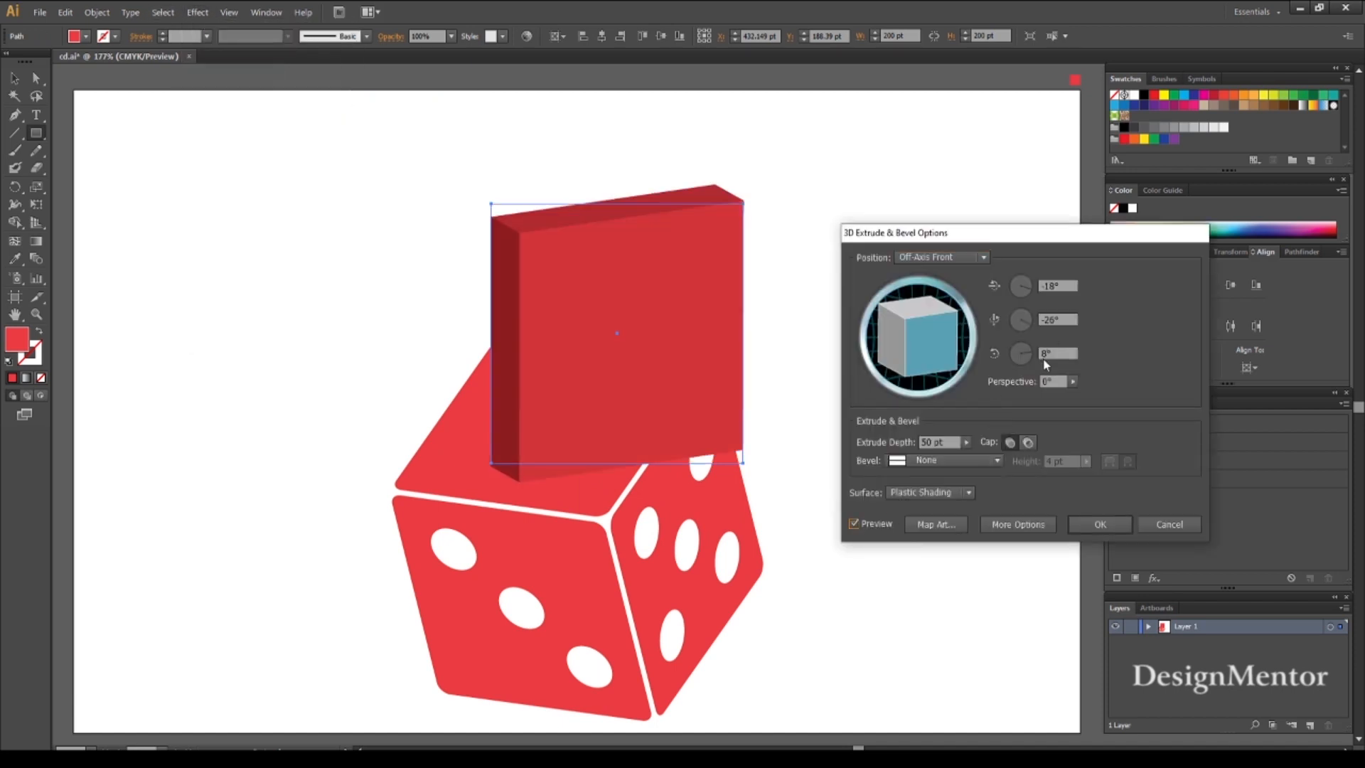
{"action": "left_click_drag", "start_coordinate": [945, 442], "coordinate": [821, 444]}
{"action": "type", "text": "200"}
- Set the second cube's rotation to 54° around X, -30° around Y and 11° around Z
{"action": "left_click", "coordinate": [992, 289]}
{"action": "type", "text": "54"}
{"action": "key", "text": "Tab"}
{"action": "type", "text": "-30"}
{"action": "key", "text": "Tab"}
{"action": "type", "text": "11"}
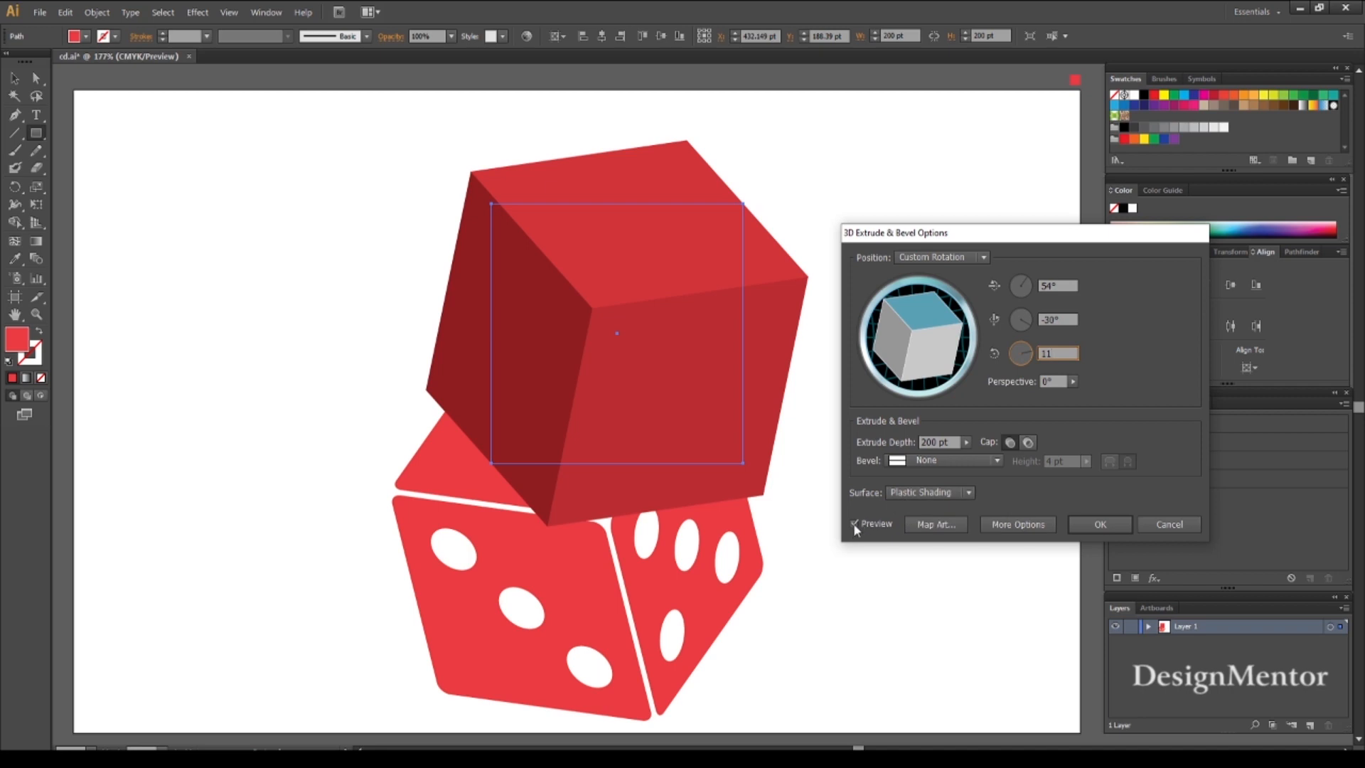
- Open the Map Art settings for the second cube, preview them and map the symbol 4 onto surface 1
{"action": "left_click", "coordinate": [855, 524]}
{"action": "left_click", "coordinate": [934, 524]}
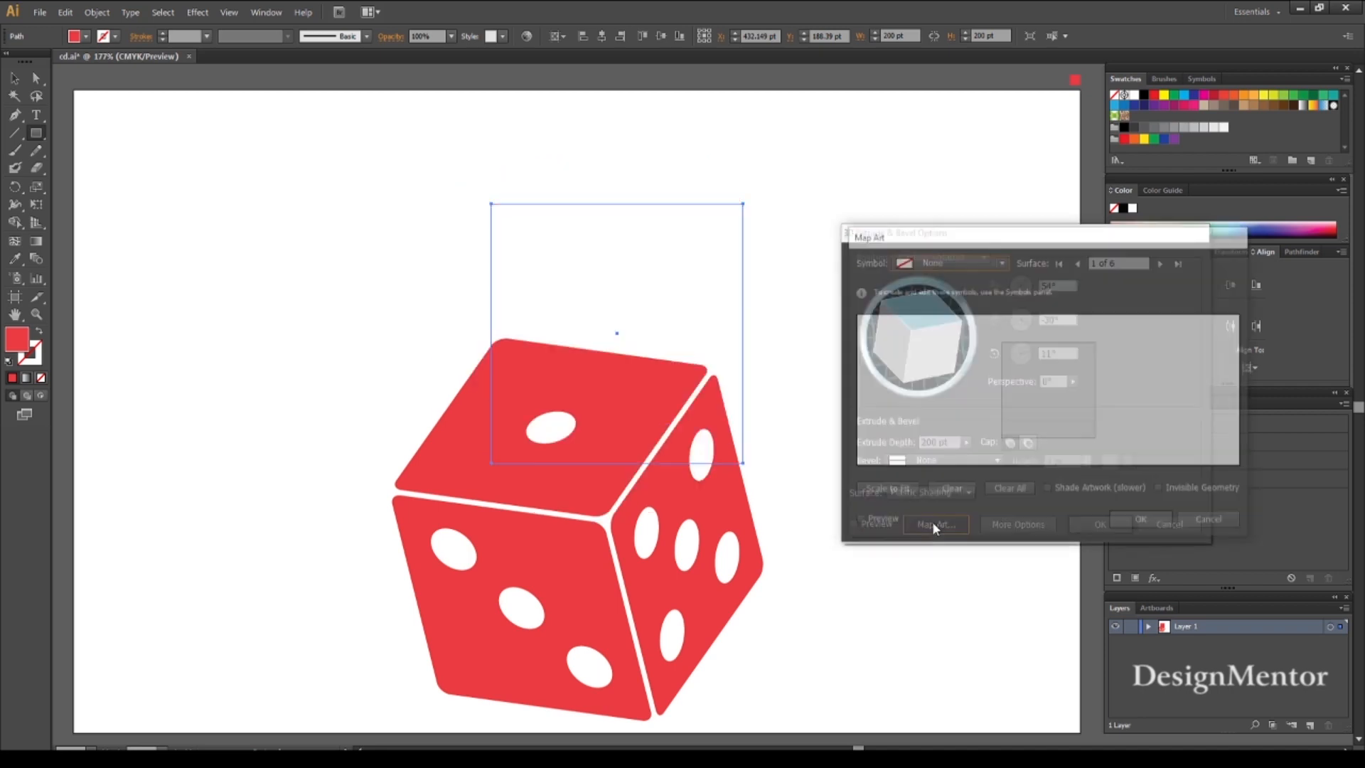
{"action": "left_click", "coordinate": [858, 521]}
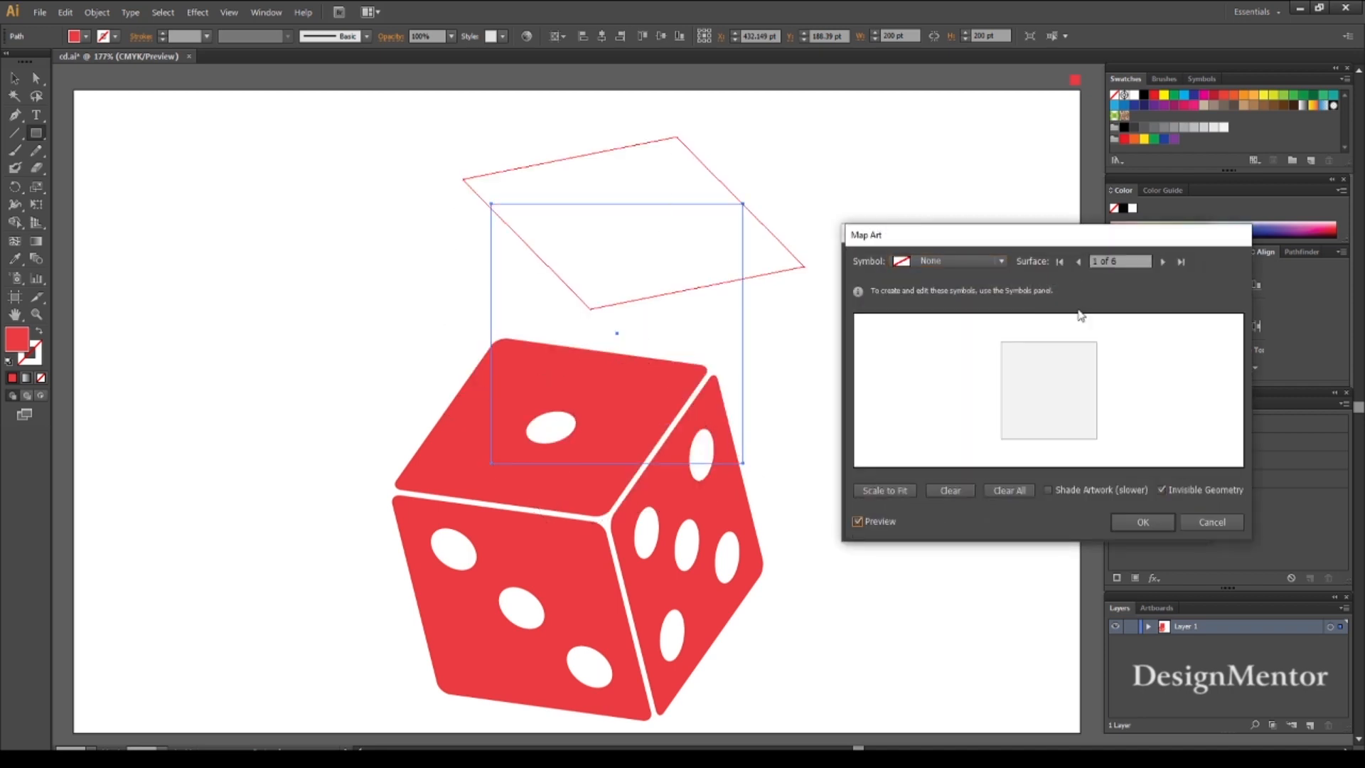
{"action": "left_click", "coordinate": [973, 261]}
{"action": "left_click", "coordinate": [945, 422]}
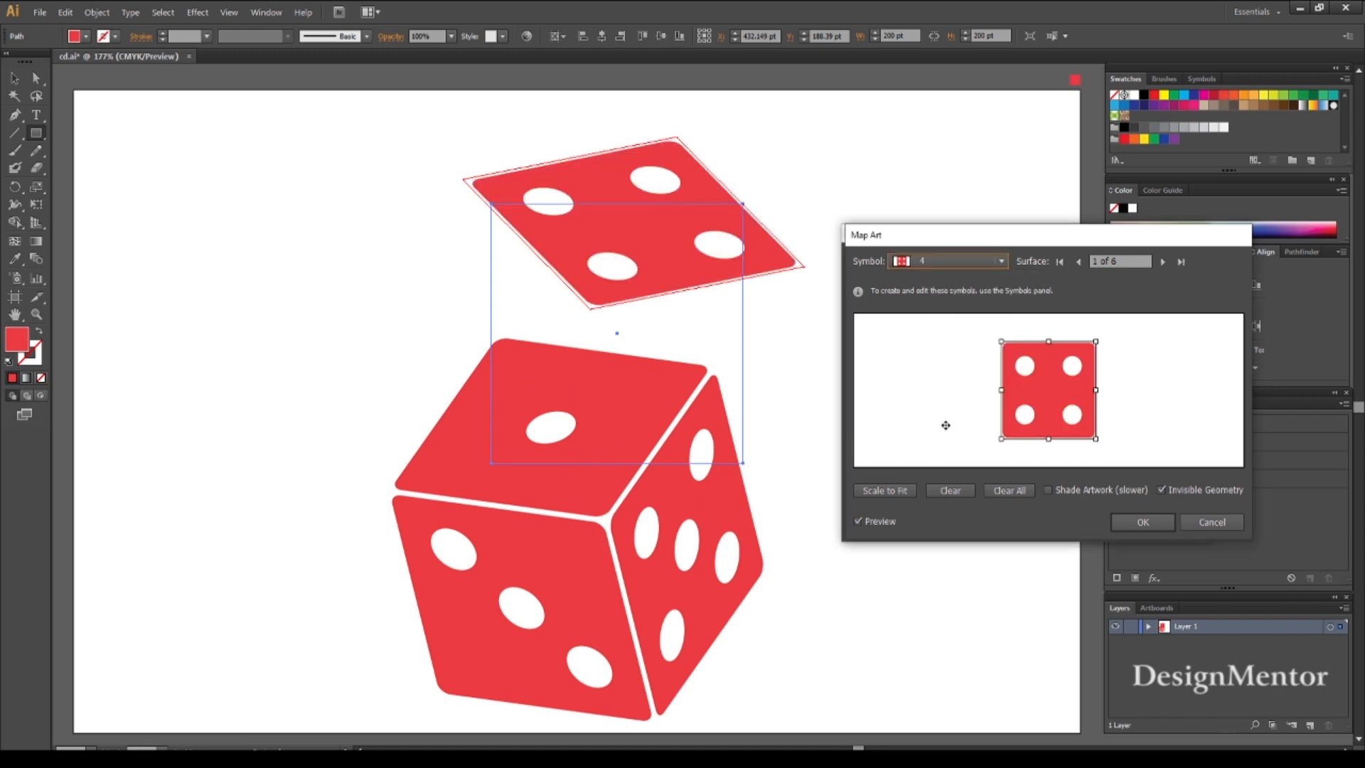
- Map the symbol 2 onto surface 4 of the second cube
{"action": "left_click", "coordinate": [1161, 263]}
{"action": "left_click", "coordinate": [1160, 262]}
{"action": "left_click", "coordinate": [1159, 263]}
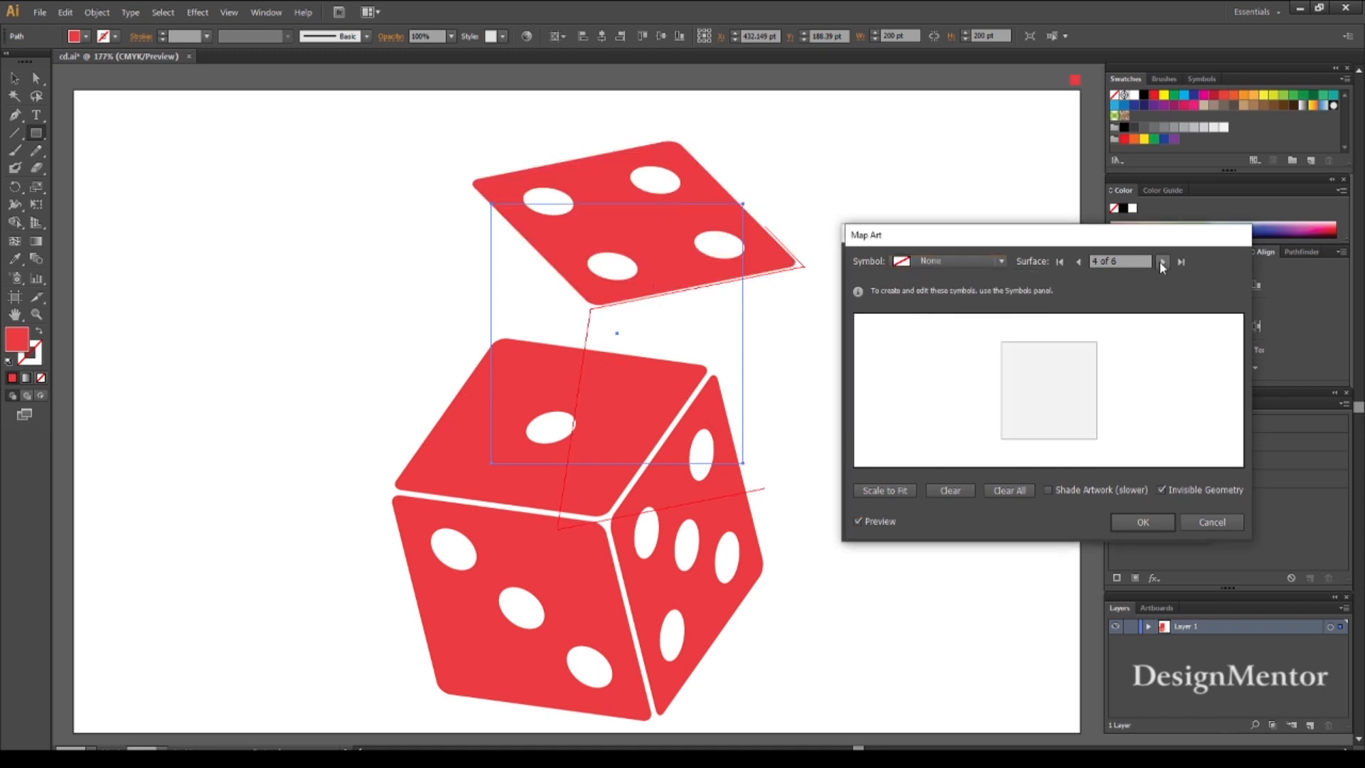
{"action": "left_click", "coordinate": [995, 261]}
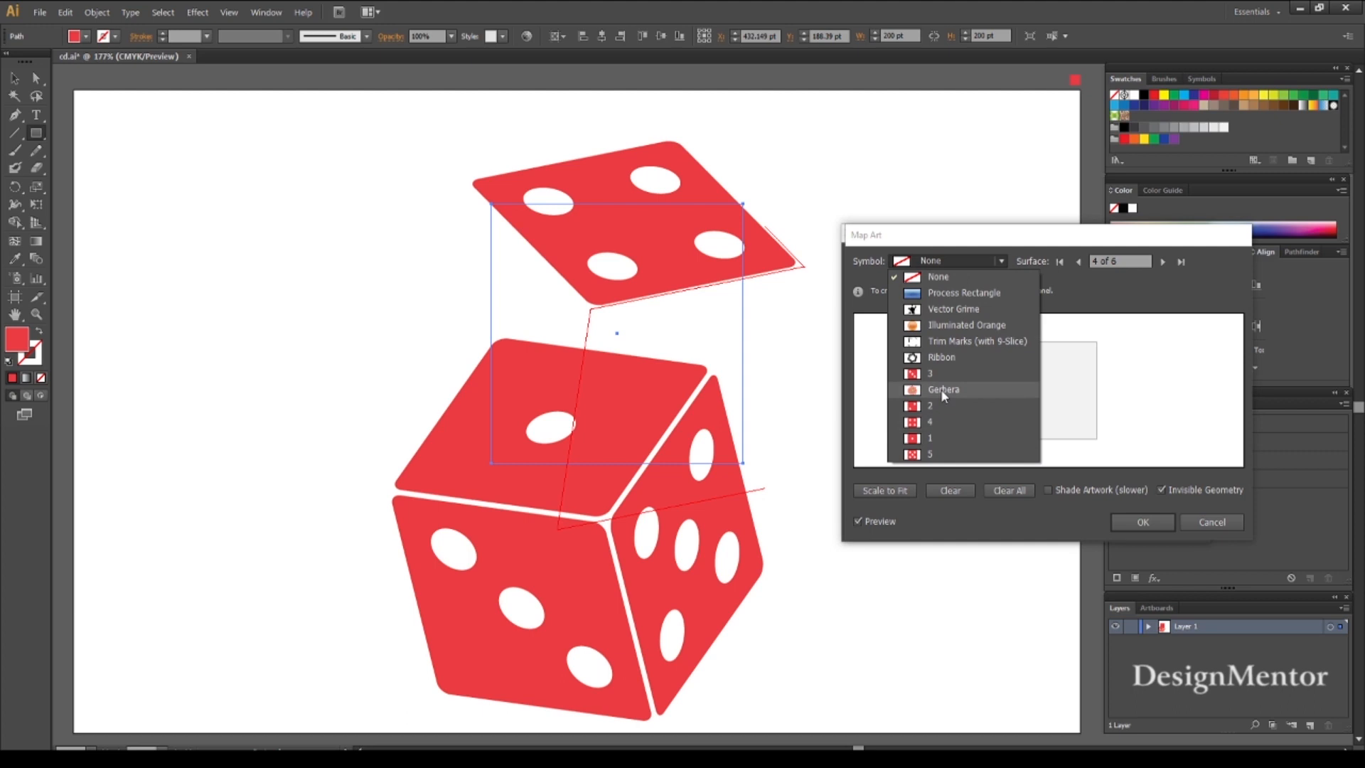
{"action": "left_click", "coordinate": [940, 389]}
- Map the symbol 3 onto surface 5 of the second cube and apply the artwork and the 3D effect
{"action": "left_click", "coordinate": [1162, 261]}
{"action": "left_click", "coordinate": [965, 263]}
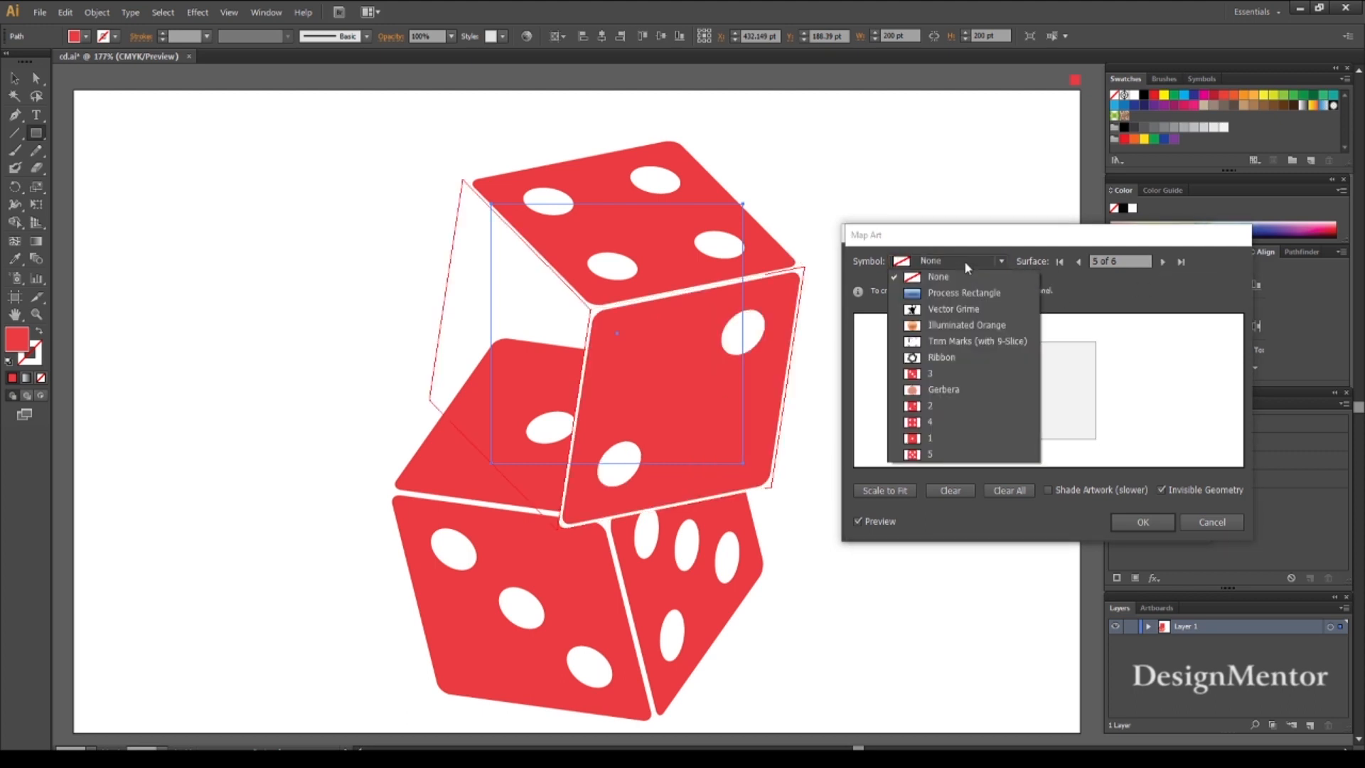
{"action": "left_click", "coordinate": [949, 376]}
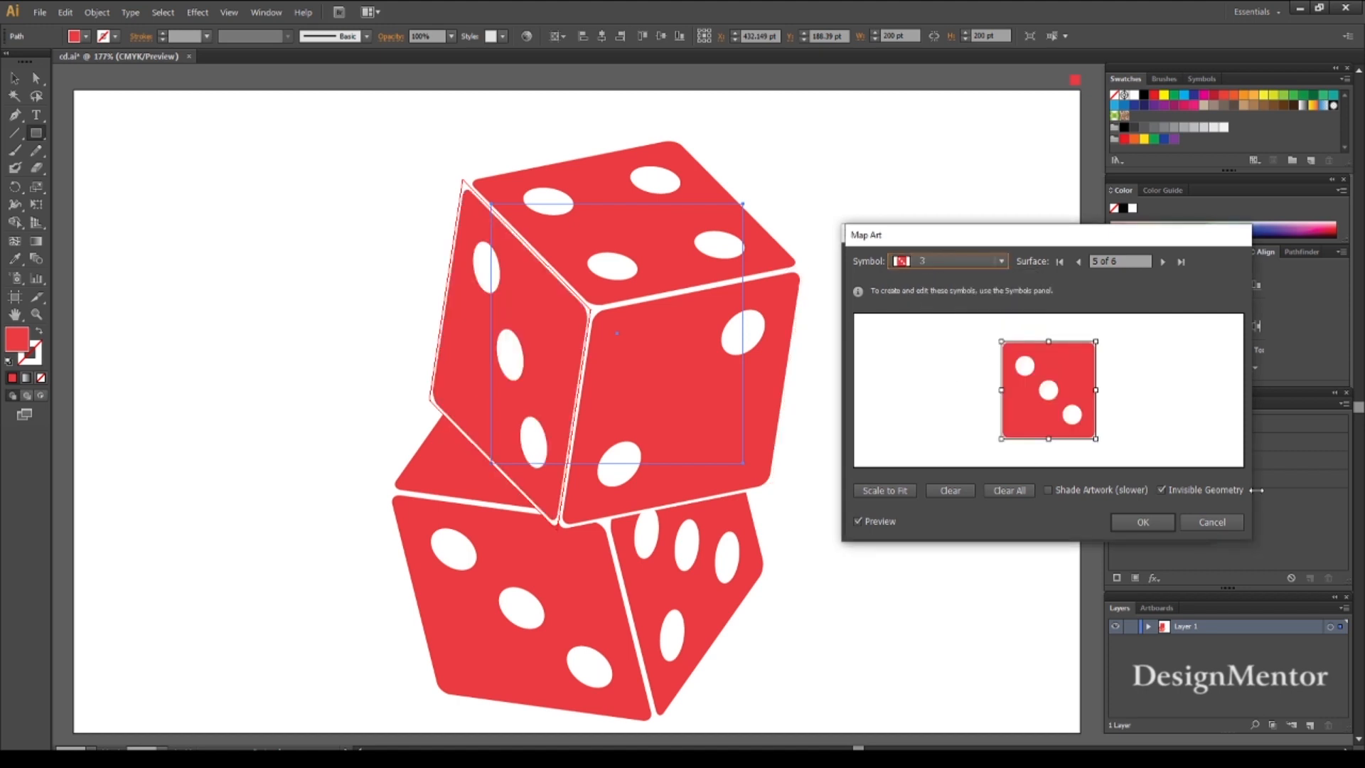
{"action": "left_click", "coordinate": [1131, 520]}
{"action": "left_click", "coordinate": [1098, 524]}
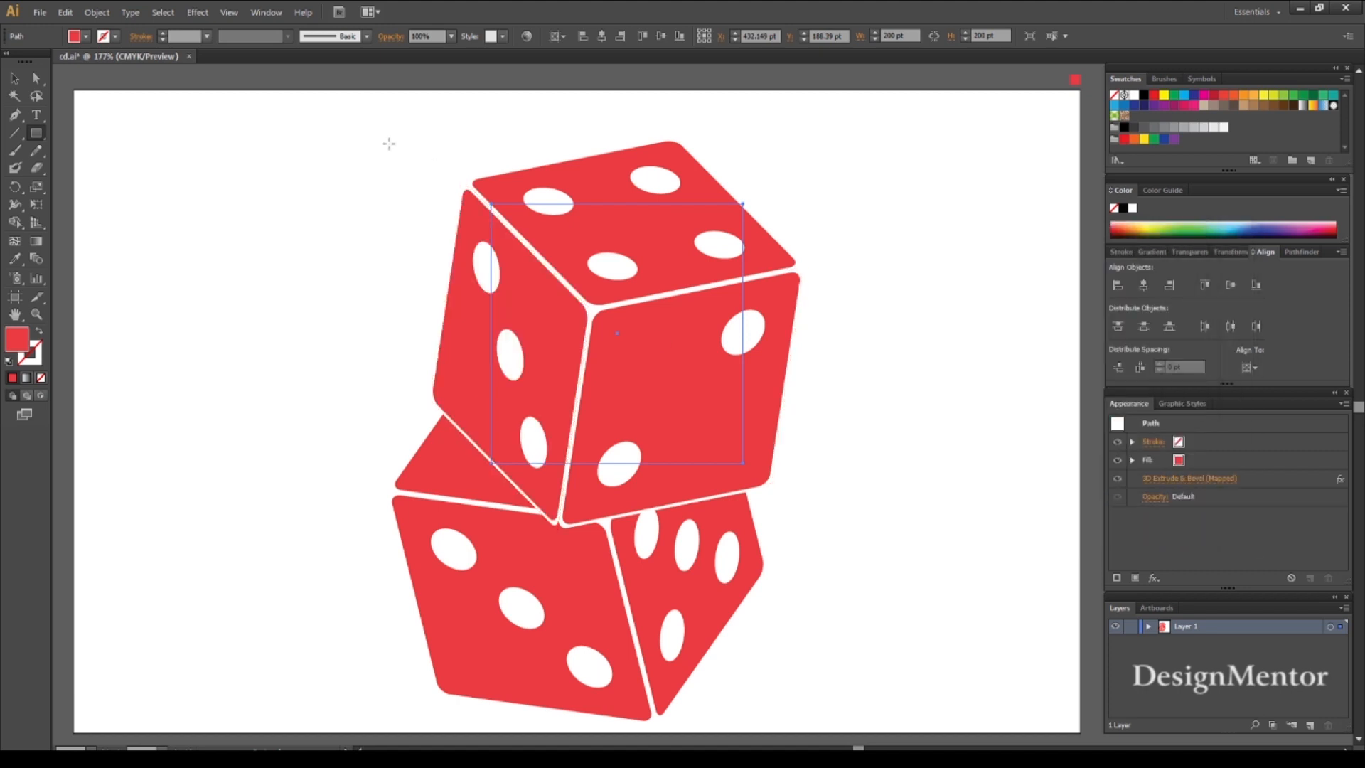
- Move the second die off the first one to the artboard's upper-left corner, slightly past its upper edge
{"action": "left_click", "coordinate": [14, 78]}
{"action": "left_click", "coordinate": [432, 166]}
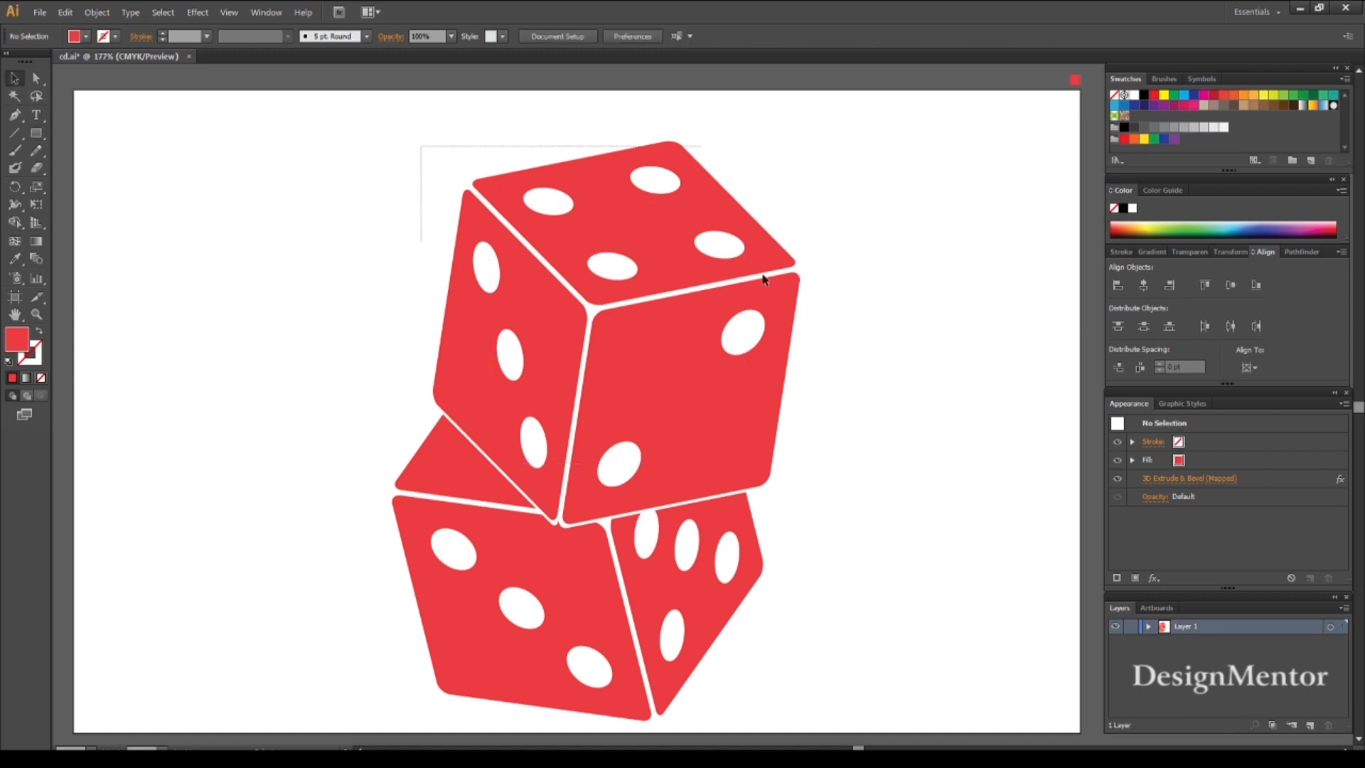
{"action": "left_click", "coordinate": [581, 267]}
{"action": "left_click_drag", "start_coordinate": [582, 267], "coordinate": [393, 207]}
{"action": "left_click_drag", "start_coordinate": [506, 270], "coordinate": [433, 217]}
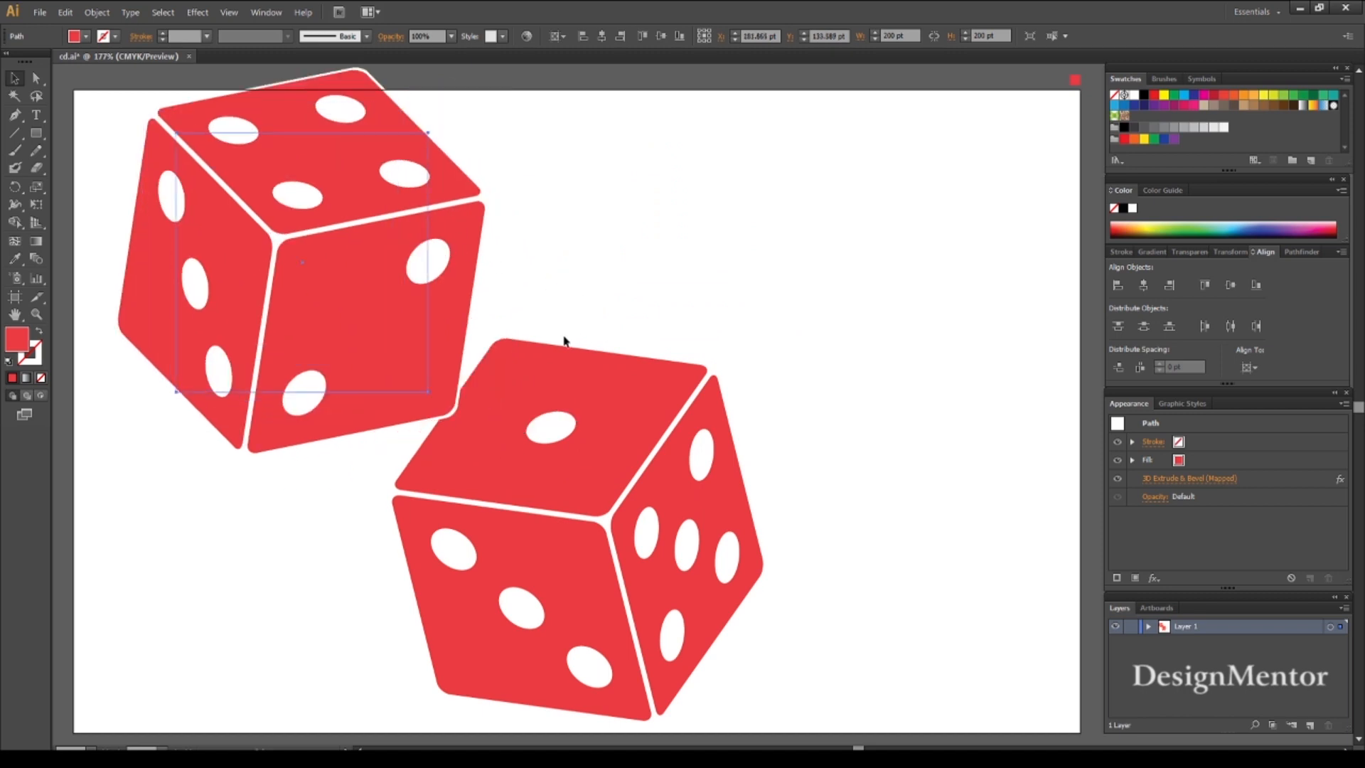
{"action": "left_click_drag", "start_coordinate": [497, 314], "coordinate": [798, 672]}
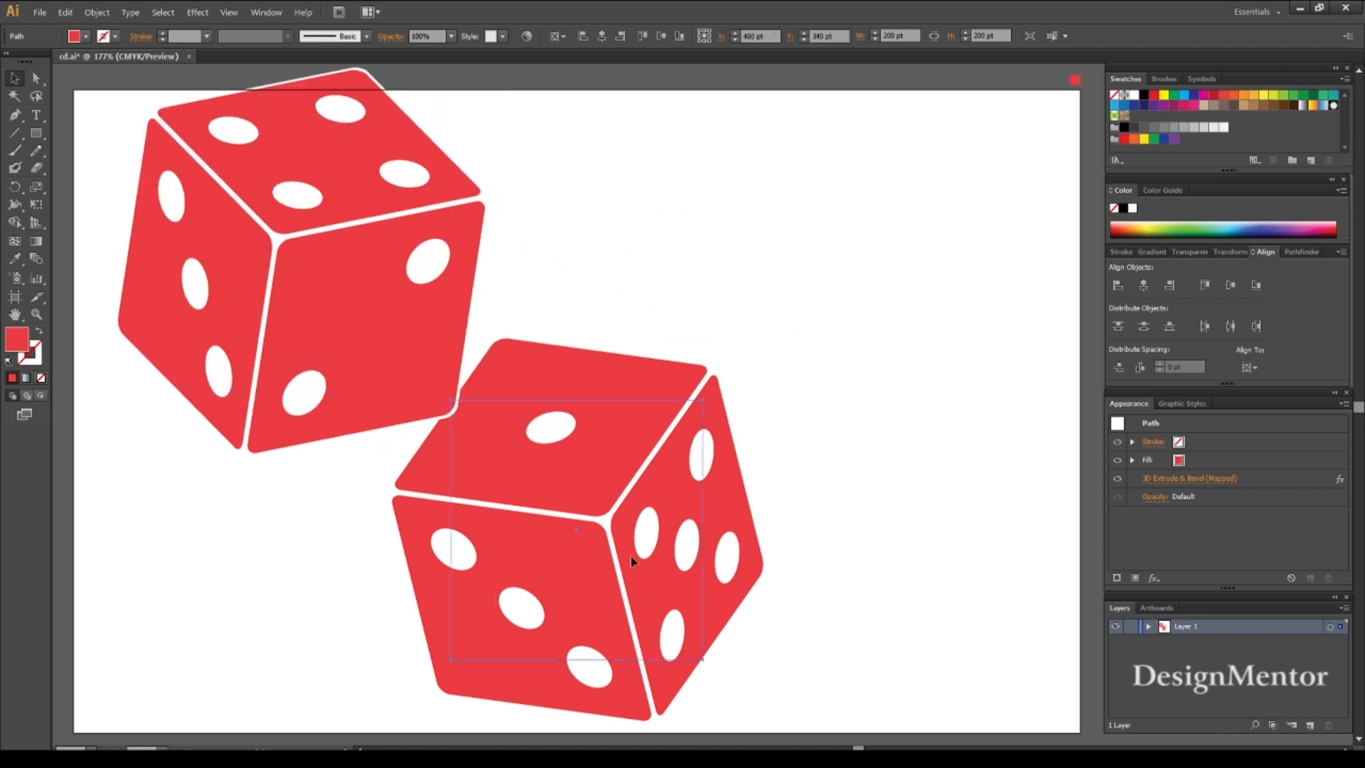
{"action": "key", "text": "ctrl+shift+a"}
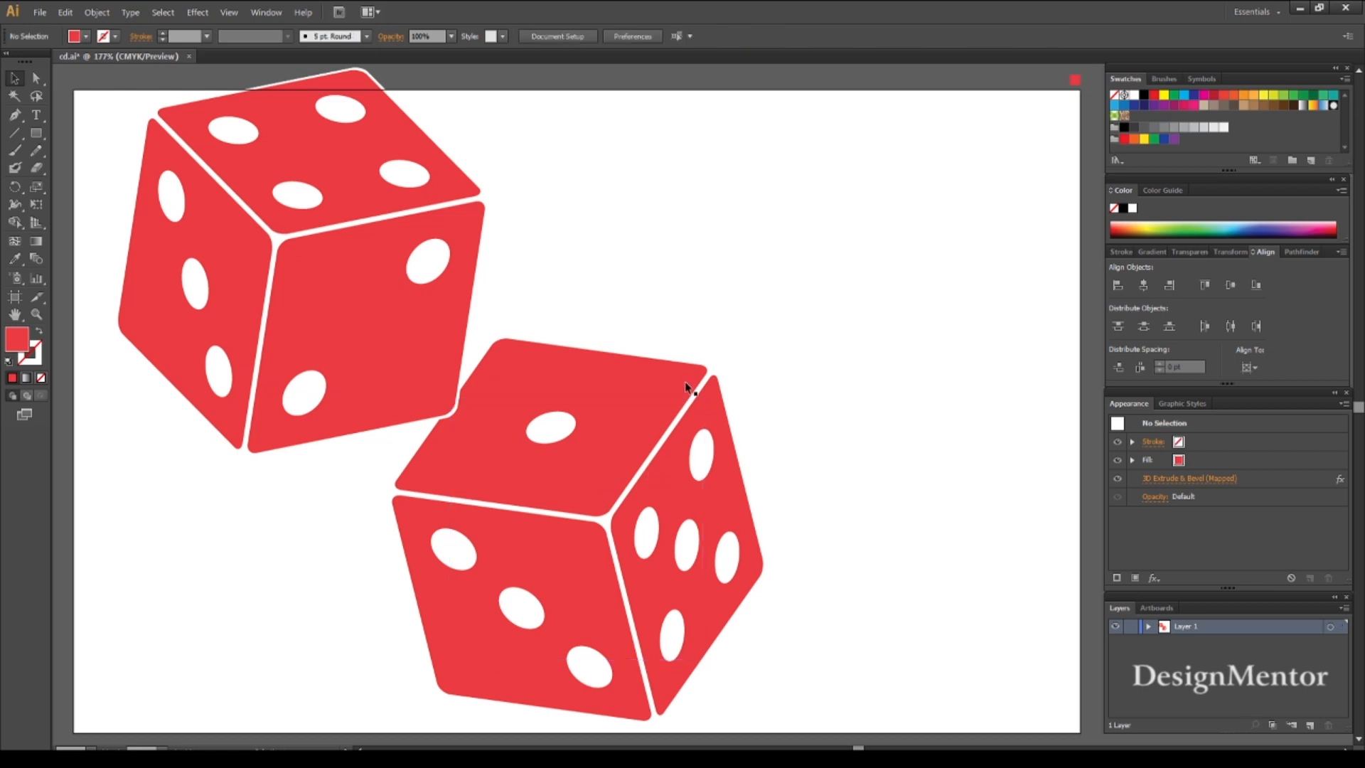
{"action": "left_click_drag", "start_coordinate": [771, 329], "coordinate": [465, 668]}
{"action": "left_click_drag", "start_coordinate": [376, 462], "coordinate": [824, 663]}
{"action": "left_click", "coordinate": [932, 324]}
- Expand the lower die's appearance, expand the resulting group, and move it right, clear of the upper die
{"action": "left_click_drag", "start_coordinate": [935, 321], "coordinate": [473, 703]}
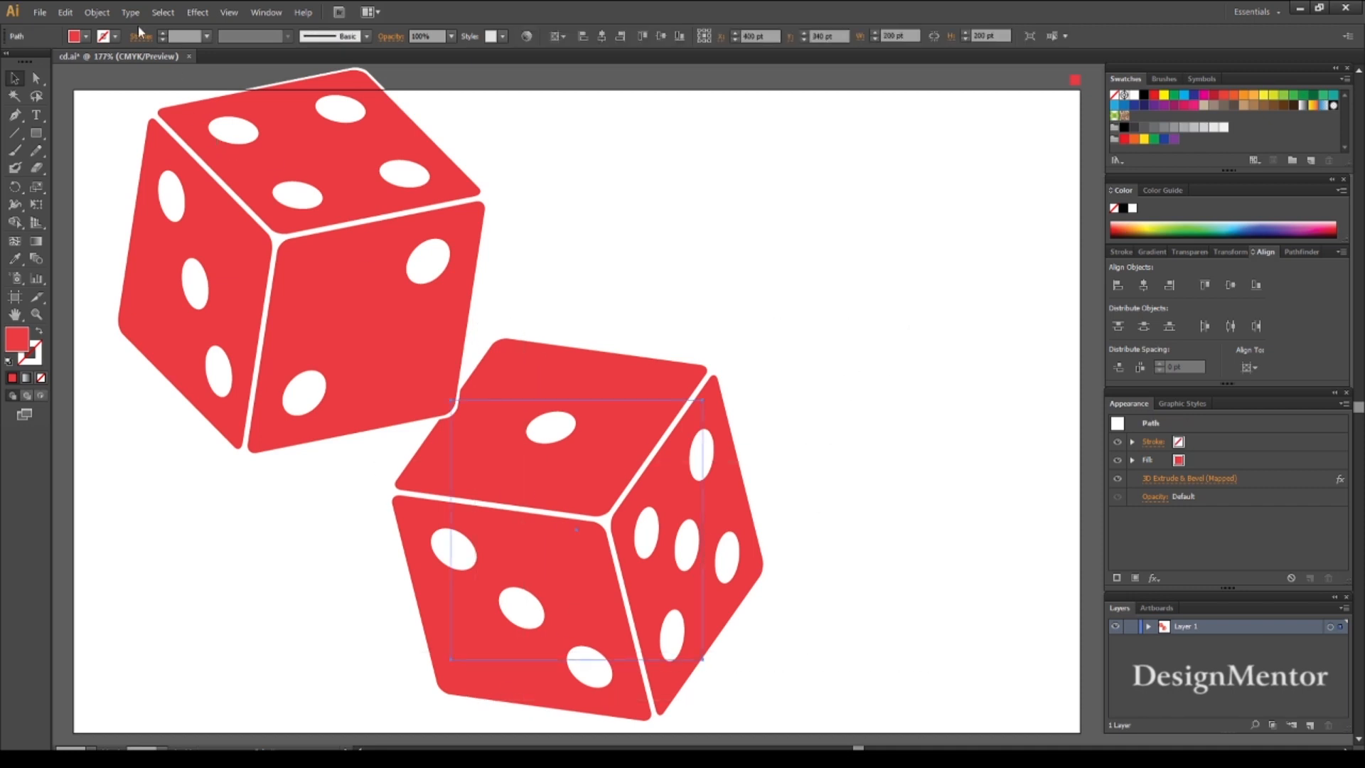
{"action": "left_click", "coordinate": [106, 12]}
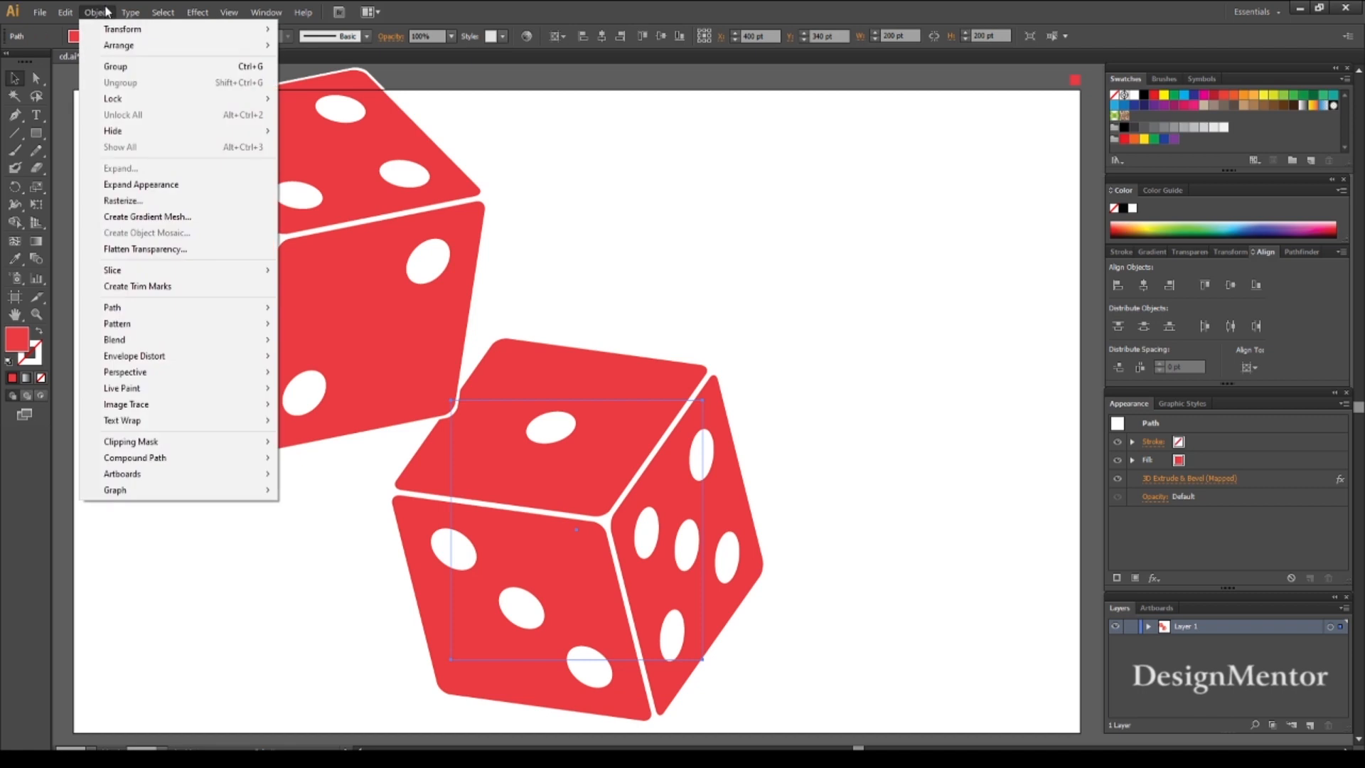
{"action": "left_click", "coordinate": [156, 186]}
{"action": "left_click", "coordinate": [97, 12]}
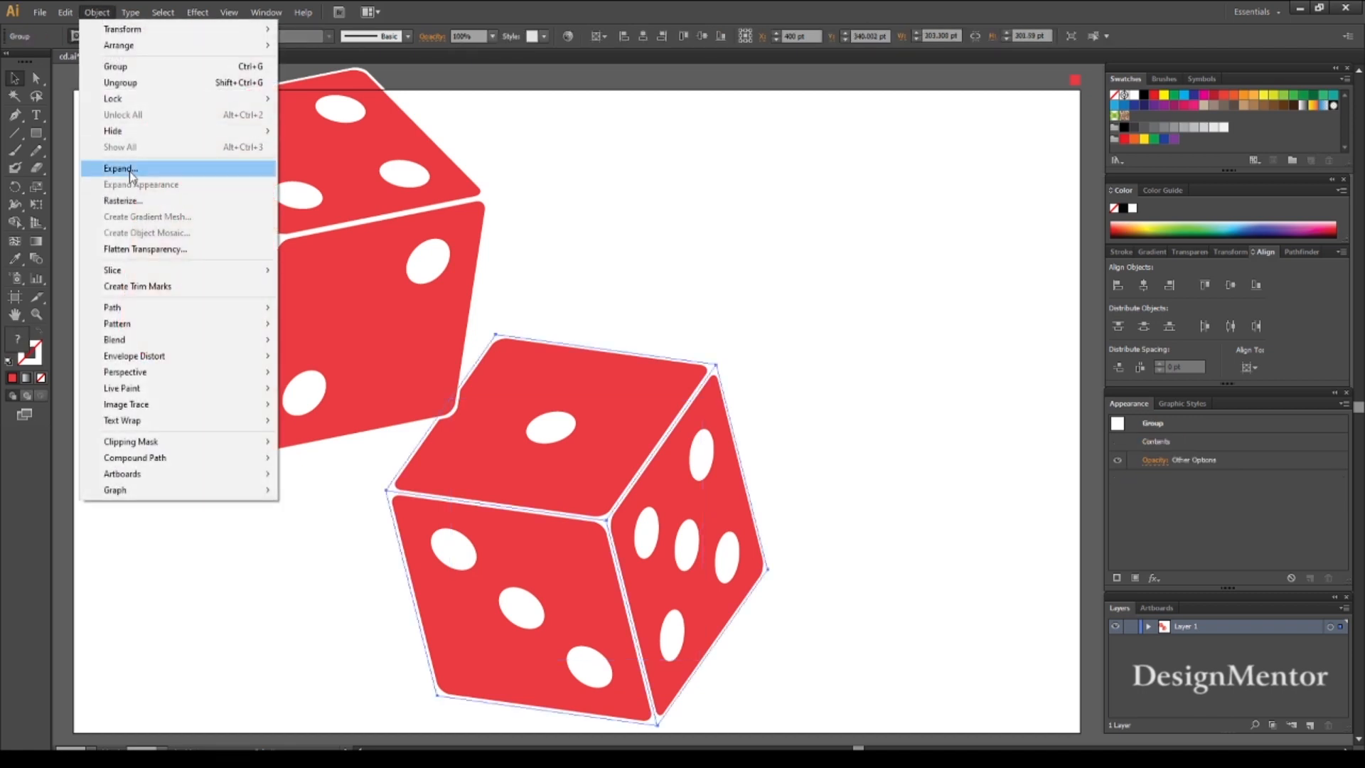
{"action": "left_click", "coordinate": [130, 172]}
{"action": "left_click_drag", "start_coordinate": [779, 307], "coordinate": [475, 672]}
{"action": "left_click_drag", "start_coordinate": [635, 464], "coordinate": [813, 459]}
- Expand the upper-left die's appearance, expand the resulting group, and deselect it
{"action": "left_click_drag", "start_coordinate": [115, 98], "coordinate": [498, 445]}
{"action": "left_click", "coordinate": [97, 12]}
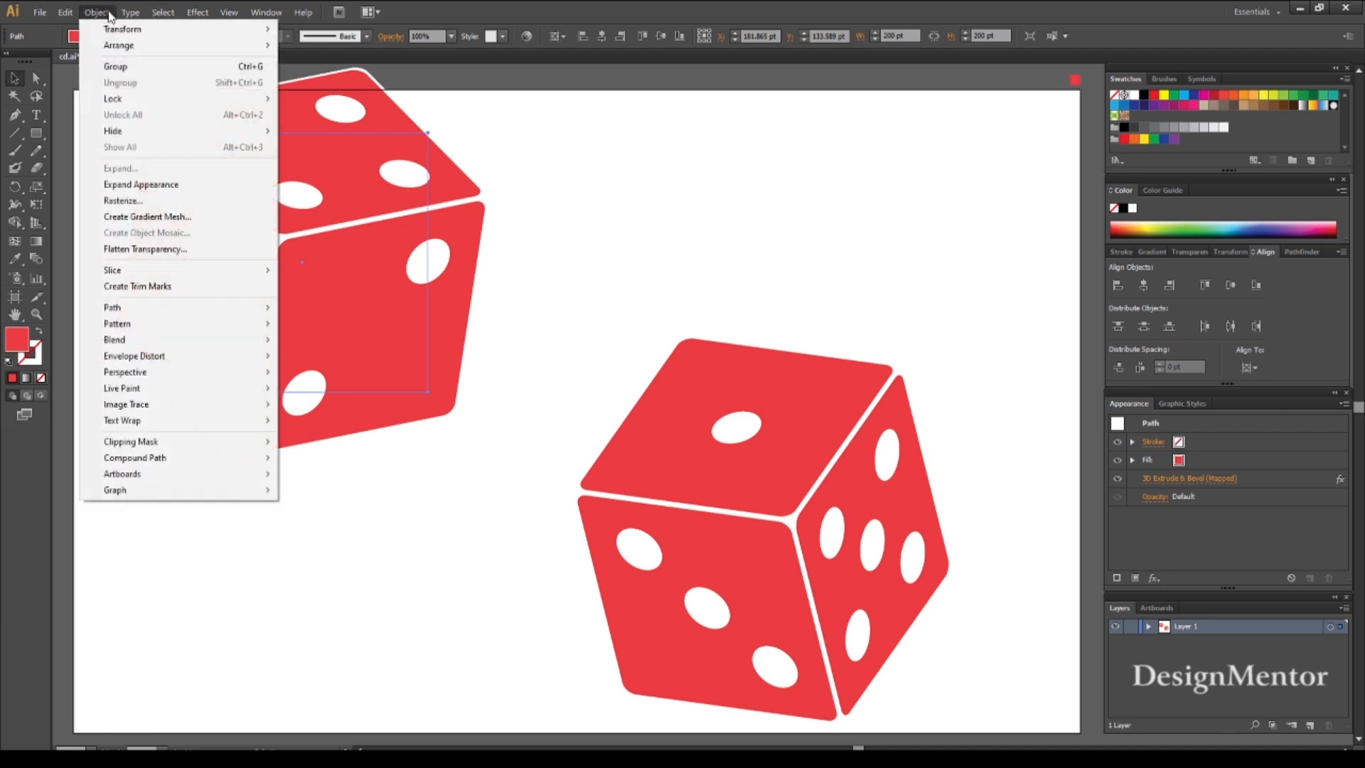
{"action": "left_click", "coordinate": [142, 185]}
{"action": "left_click", "coordinate": [97, 12]}
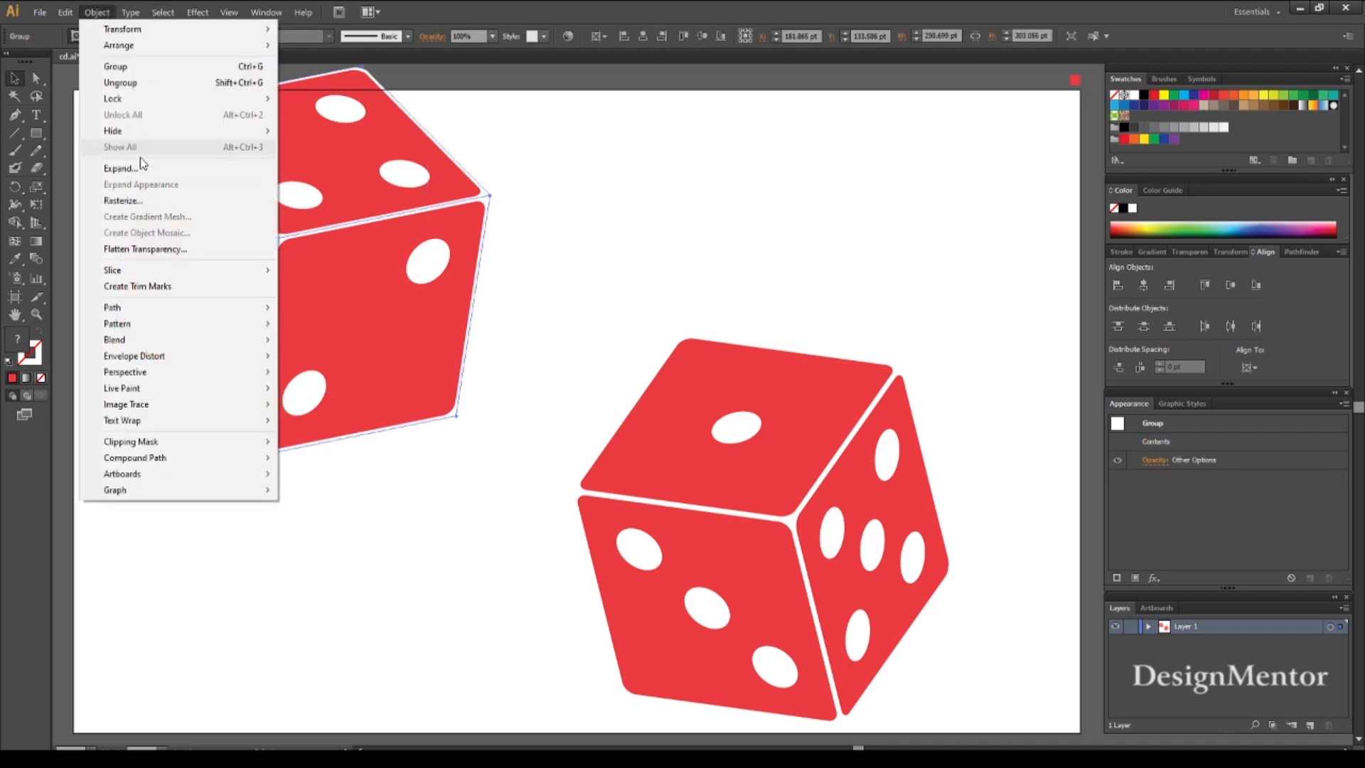
{"action": "left_click", "coordinate": [142, 169]}
{"action": "left_click", "coordinate": [533, 262]}
- Move the lower die slightly left and the upper die right and down so they overlap slightly within the artboard
{"action": "left_click_drag", "start_coordinate": [616, 297], "coordinate": [933, 638]}
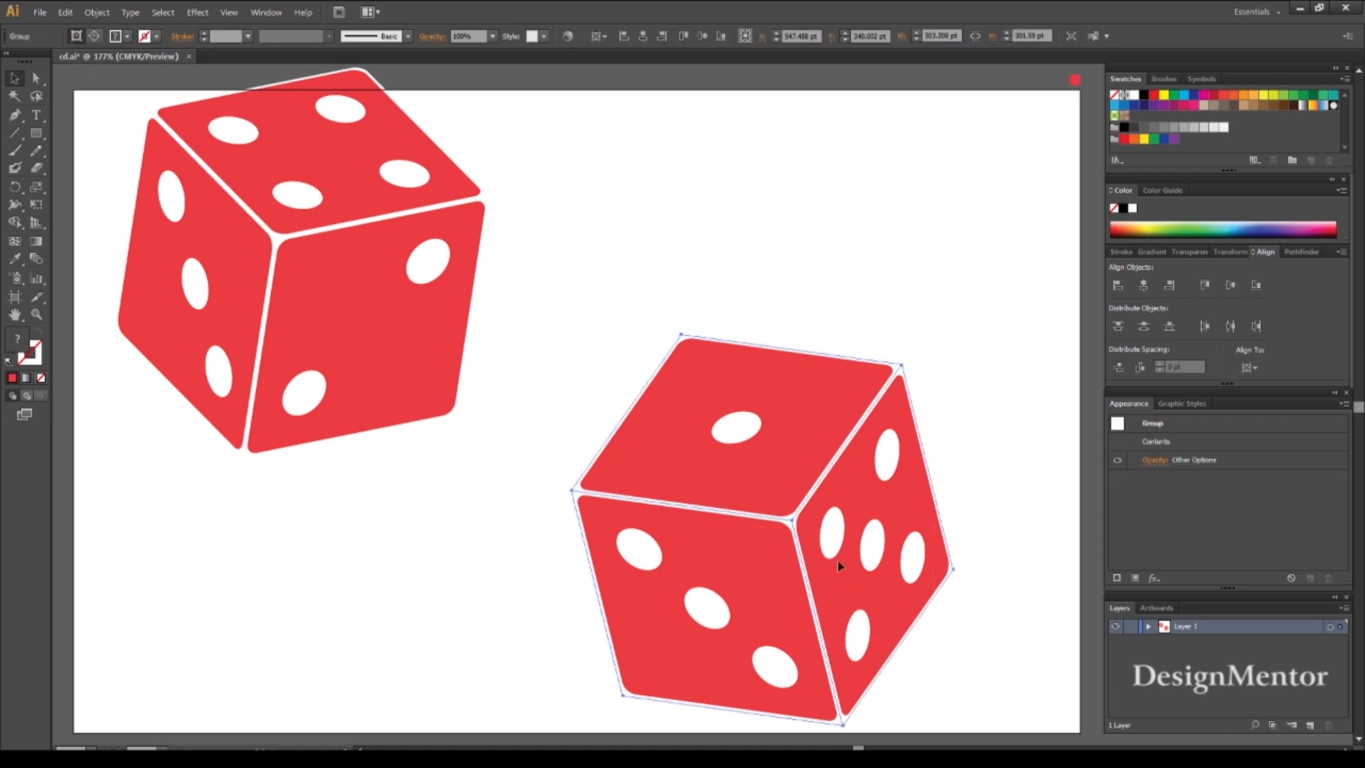
{"action": "left_click_drag", "start_coordinate": [851, 578], "coordinate": [788, 576]}
{"action": "left_click_drag", "start_coordinate": [127, 104], "coordinate": [416, 342]}
{"action": "left_click_drag", "start_coordinate": [279, 216], "coordinate": [402, 256]}
{"action": "left_click", "coordinate": [767, 290]}
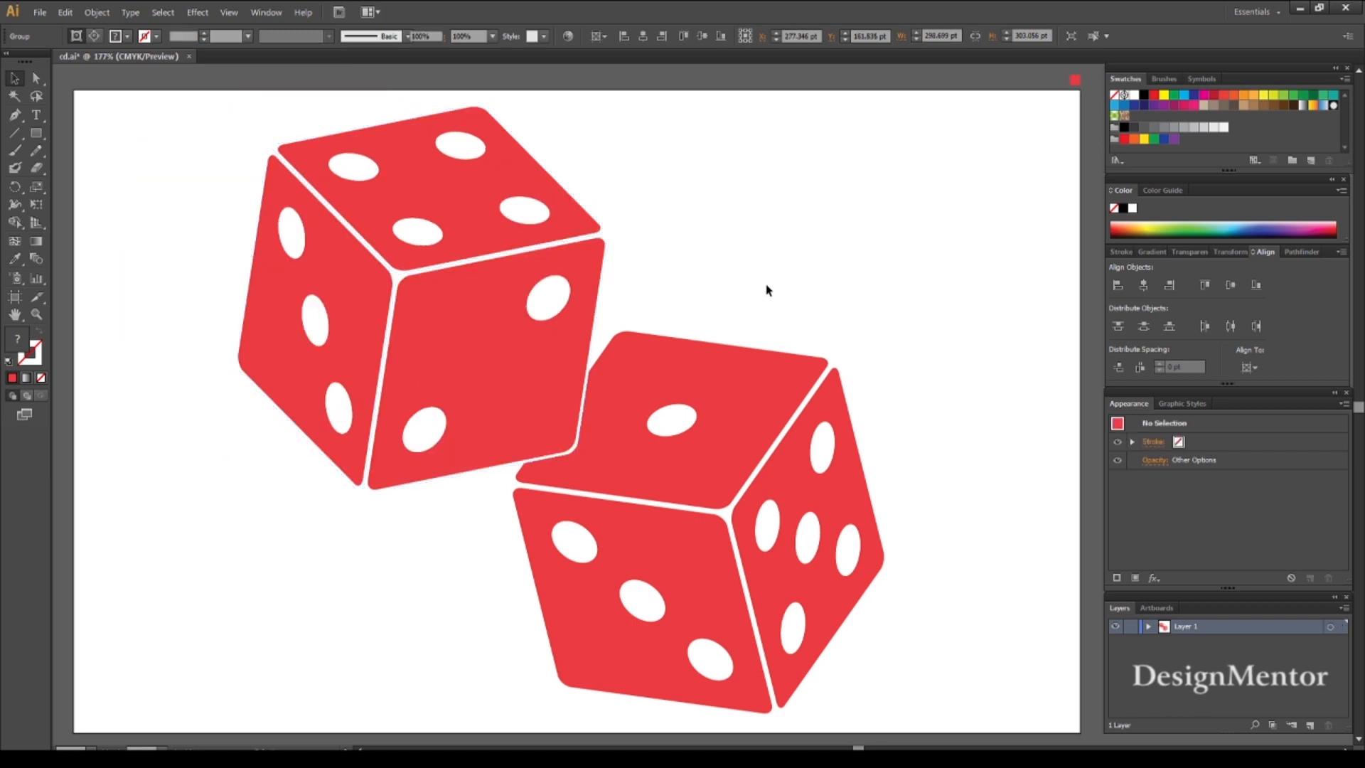
- Bring the lower die to the front of the stacking order so it overlaps the upper die, and deselect it
{"action": "left_click", "coordinate": [741, 441]}
{"action": "right_click", "coordinate": [741, 441]}
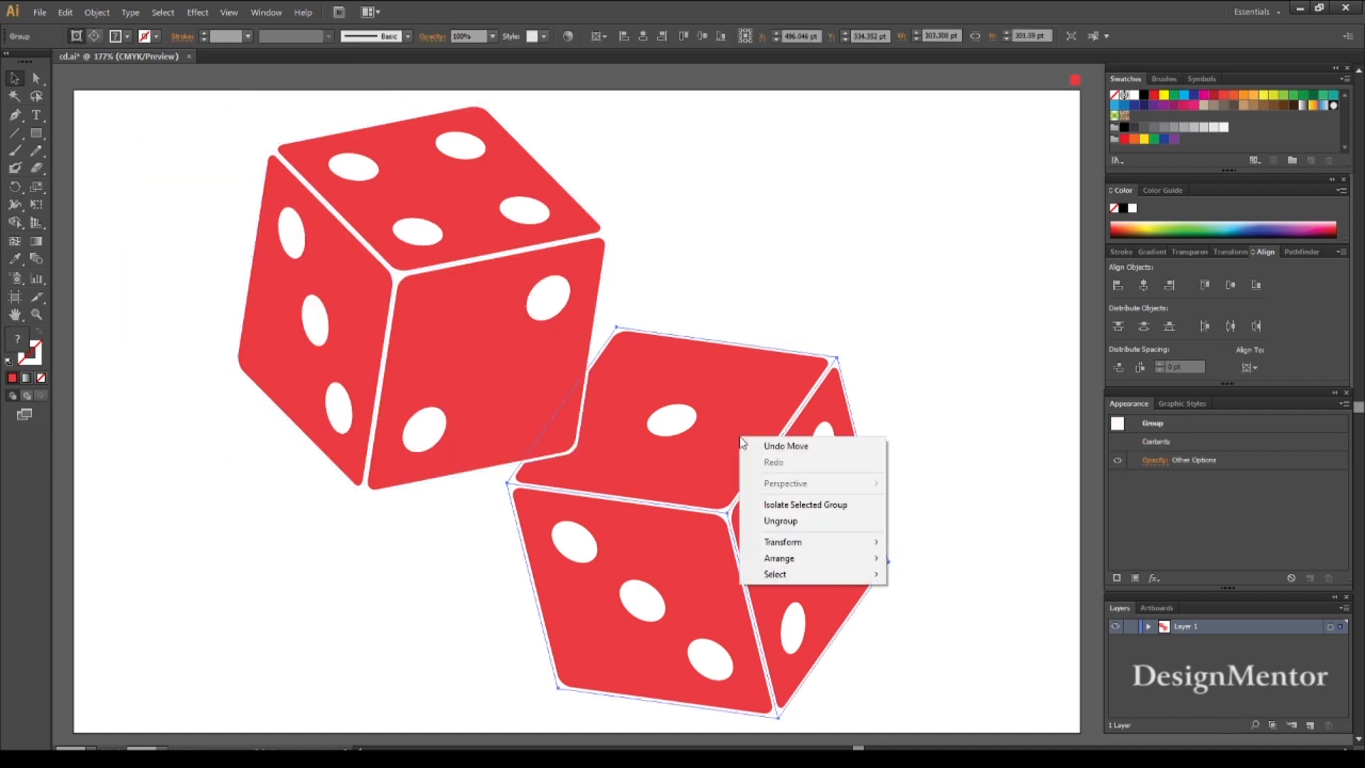
{"action": "mouse_move", "coordinate": [803, 561]}
{"action": "left_click", "coordinate": [917, 558]}
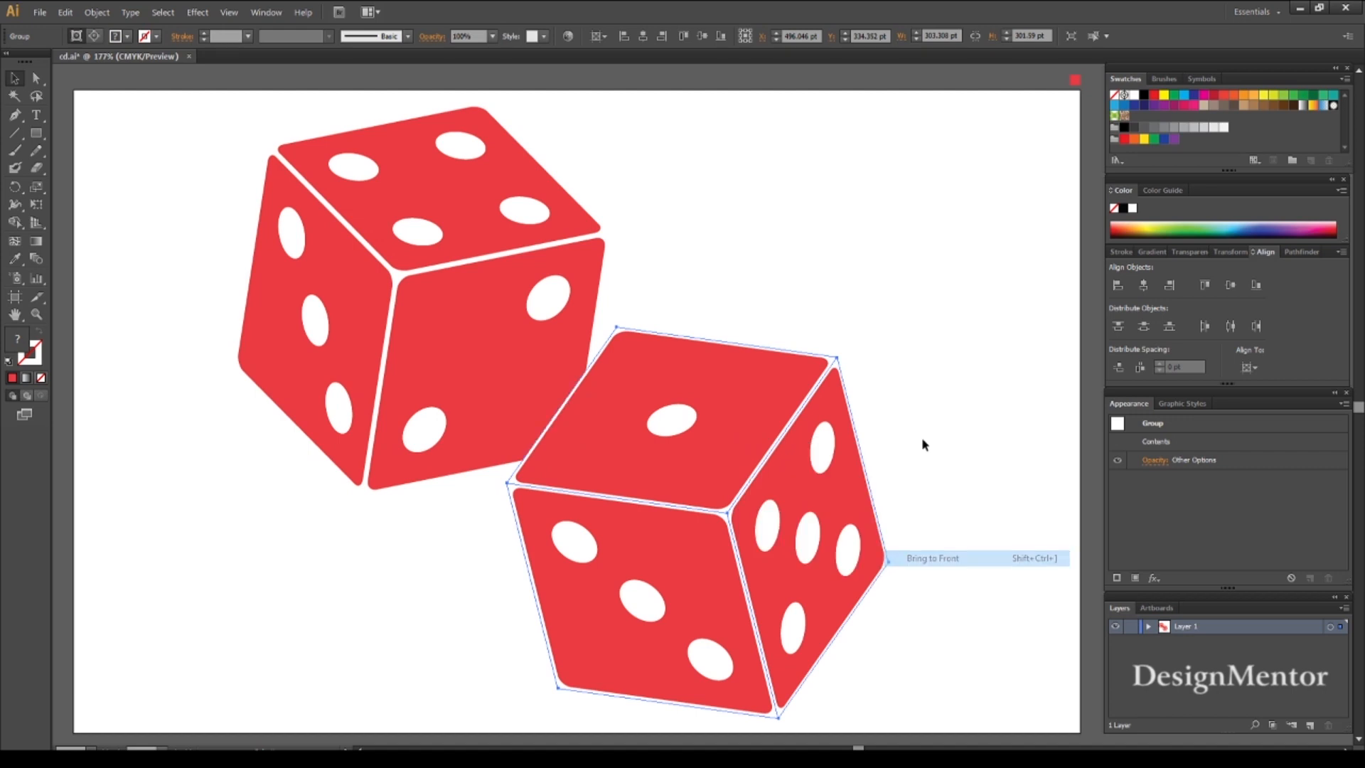
{"action": "left_click", "coordinate": [935, 377]}
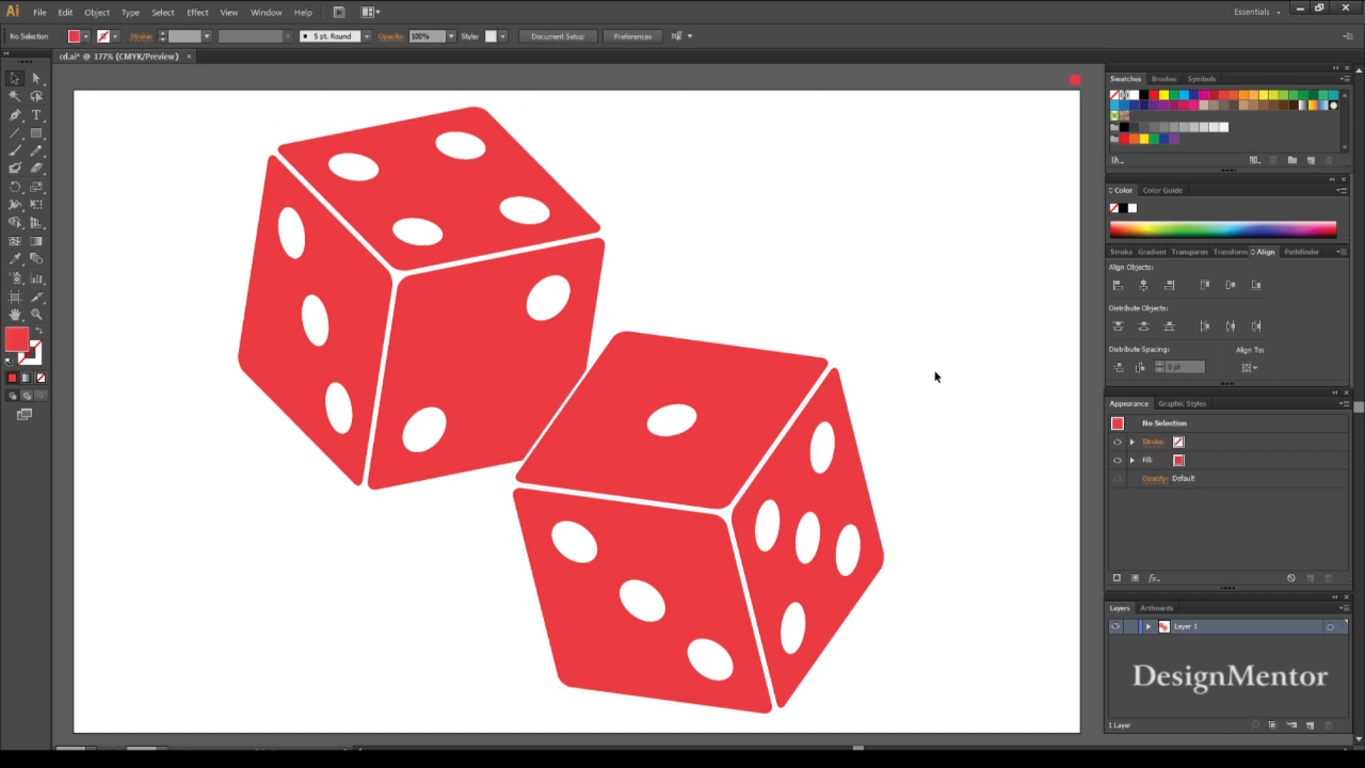
- Move both dice together about 20 pt right towards the artboard's centre, and deselect them
{"action": "left_click_drag", "start_coordinate": [219, 126], "coordinate": [905, 654]}
{"action": "key", "text": "shift+Right"}
{"action": "key", "text": "shift+Right"}
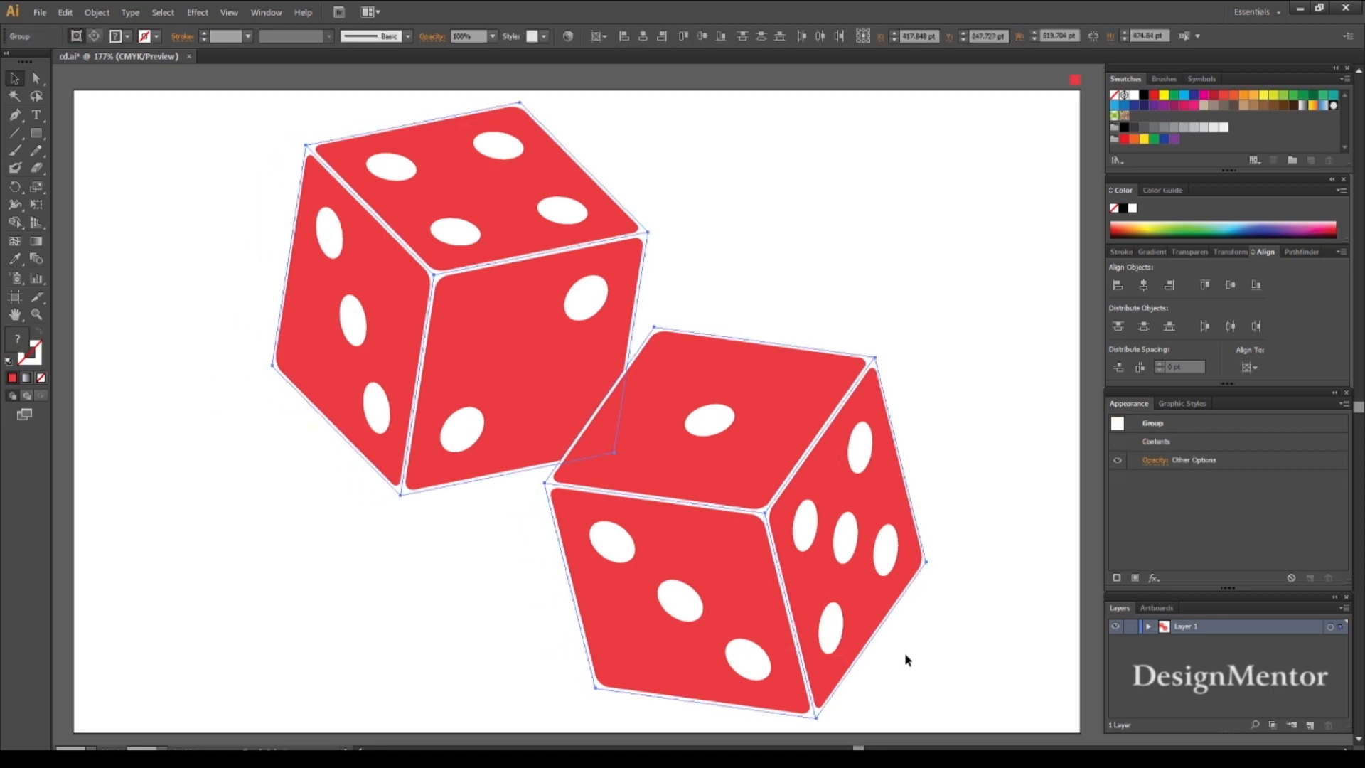
{"action": "left_click", "coordinate": [922, 659]}
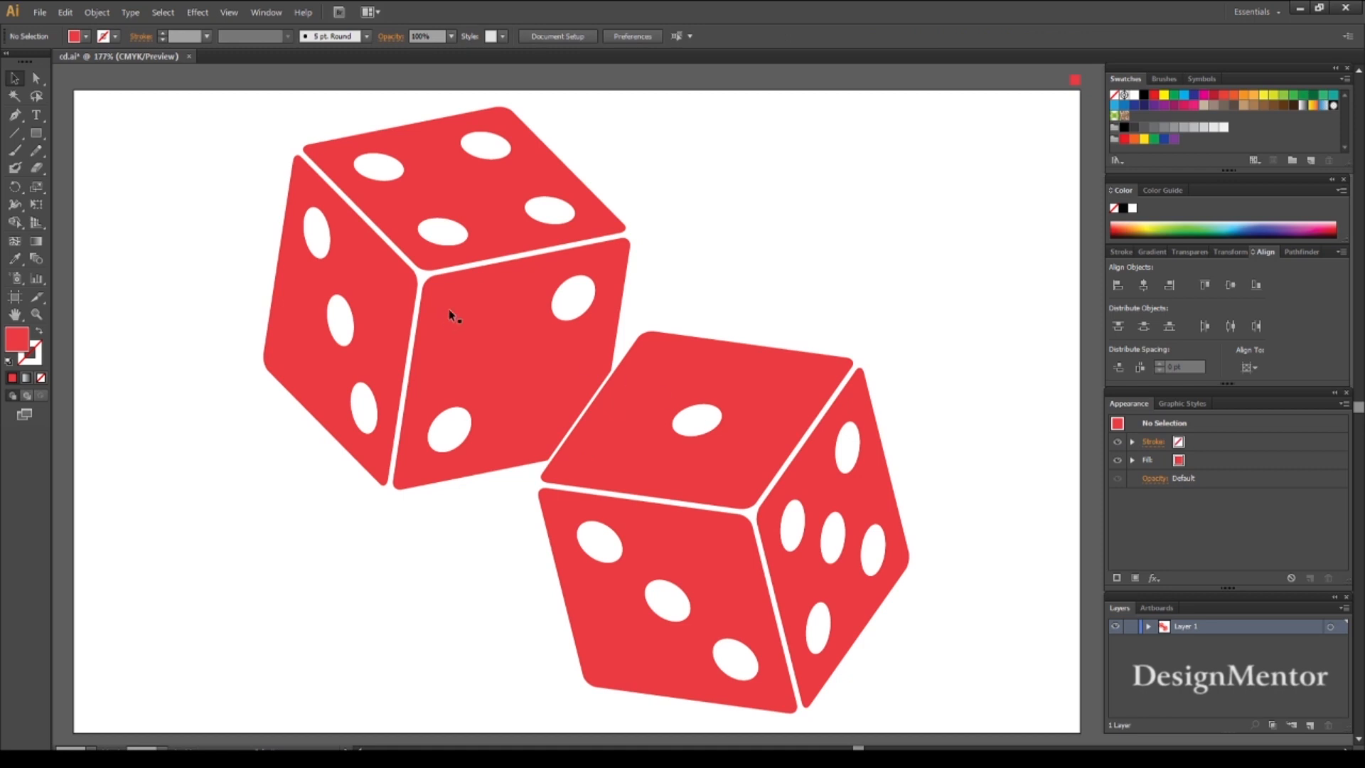
- Nudge only the upper die about 4 pt up and 4 pt right, and deselect it
{"action": "left_click_drag", "start_coordinate": [255, 127], "coordinate": [653, 306]}
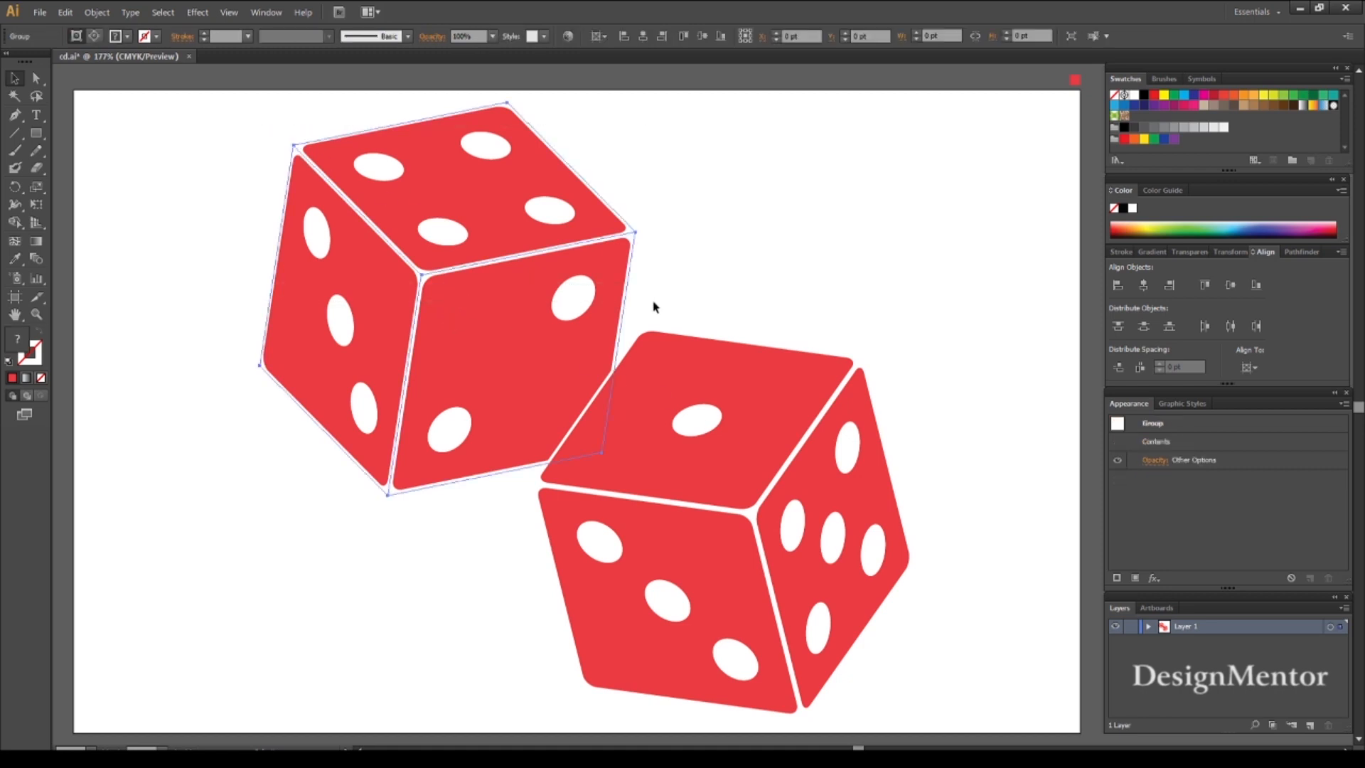
{"action": "key", "text": "Up"}
{"action": "key", "text": "Up"}
{"action": "key", "text": "Up"}
{"action": "key", "text": "Up"}
{"action": "key", "text": "Right"}
{"action": "key", "text": "Right"}
{"action": "key", "text": "Right"}
{"action": "key", "text": "Right"}
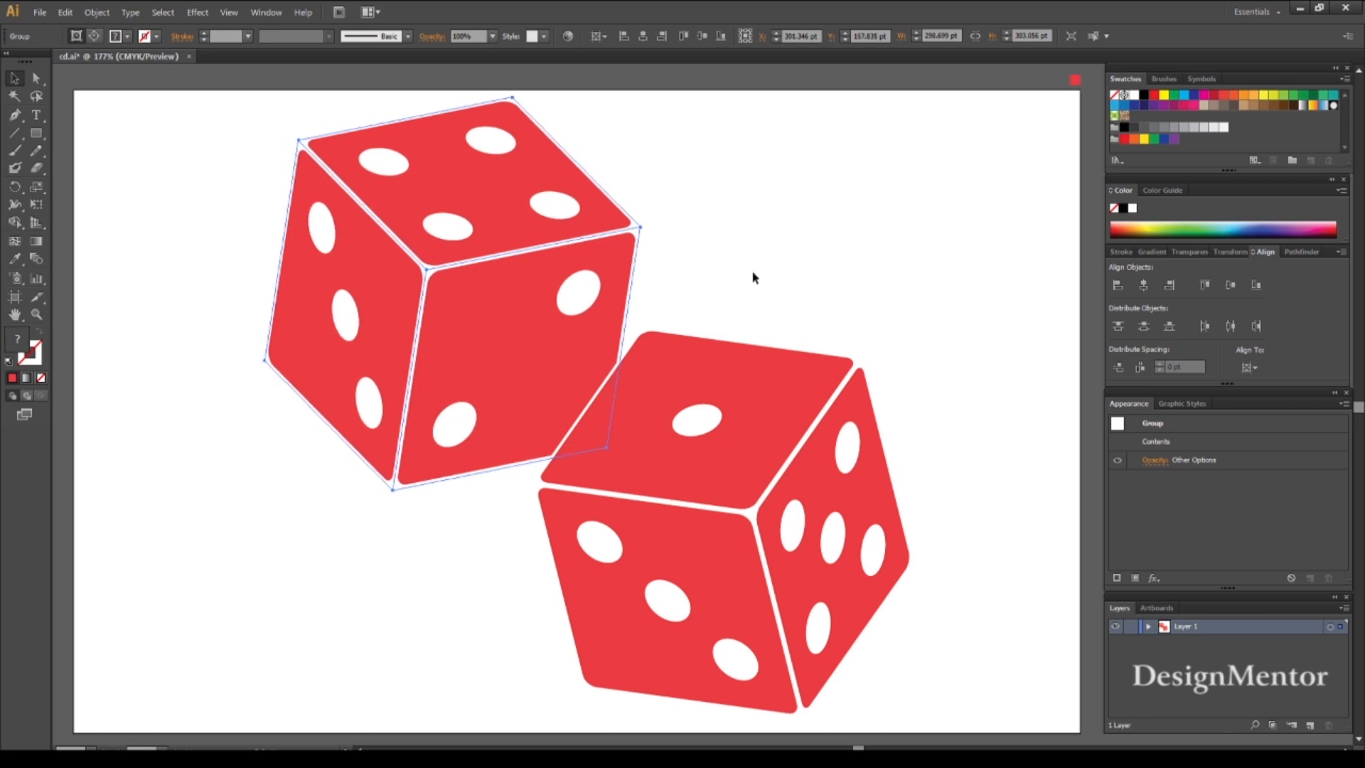
{"action": "left_click", "coordinate": [903, 254]}
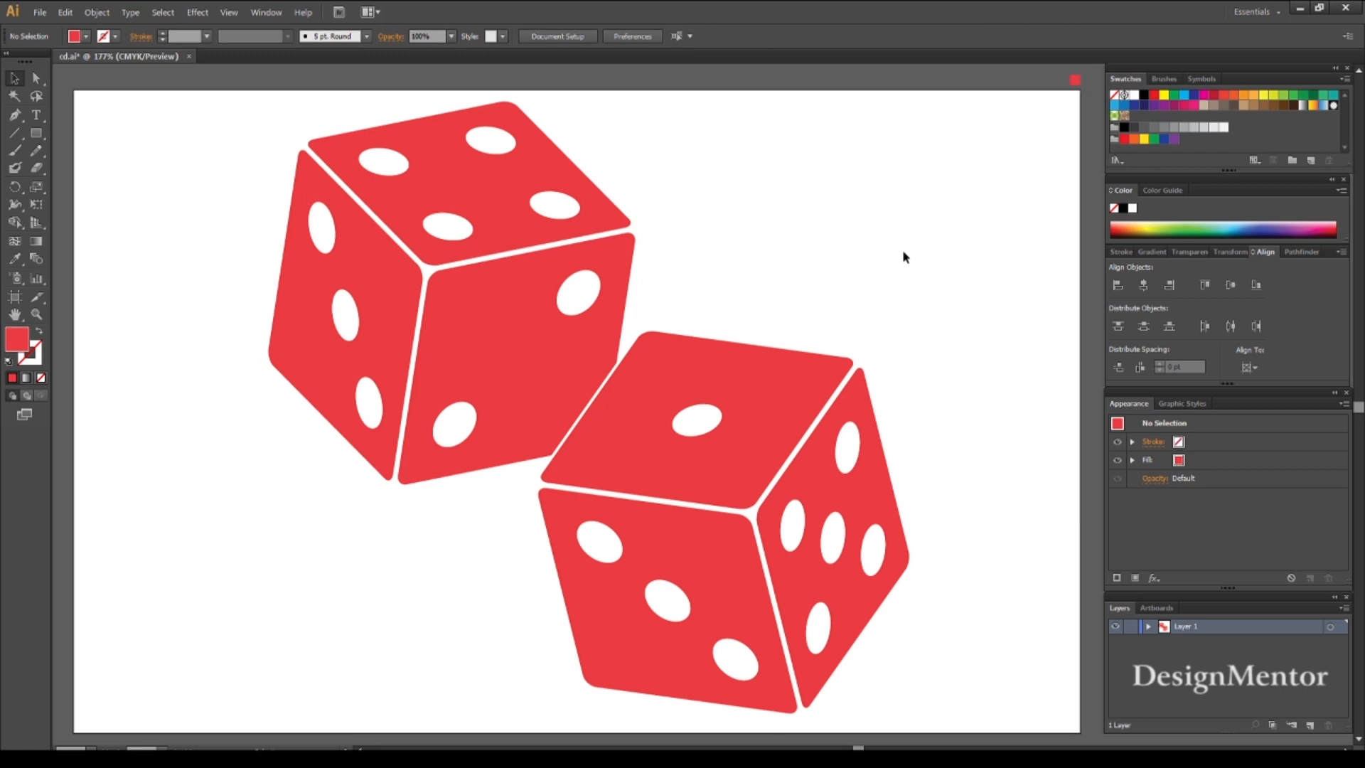